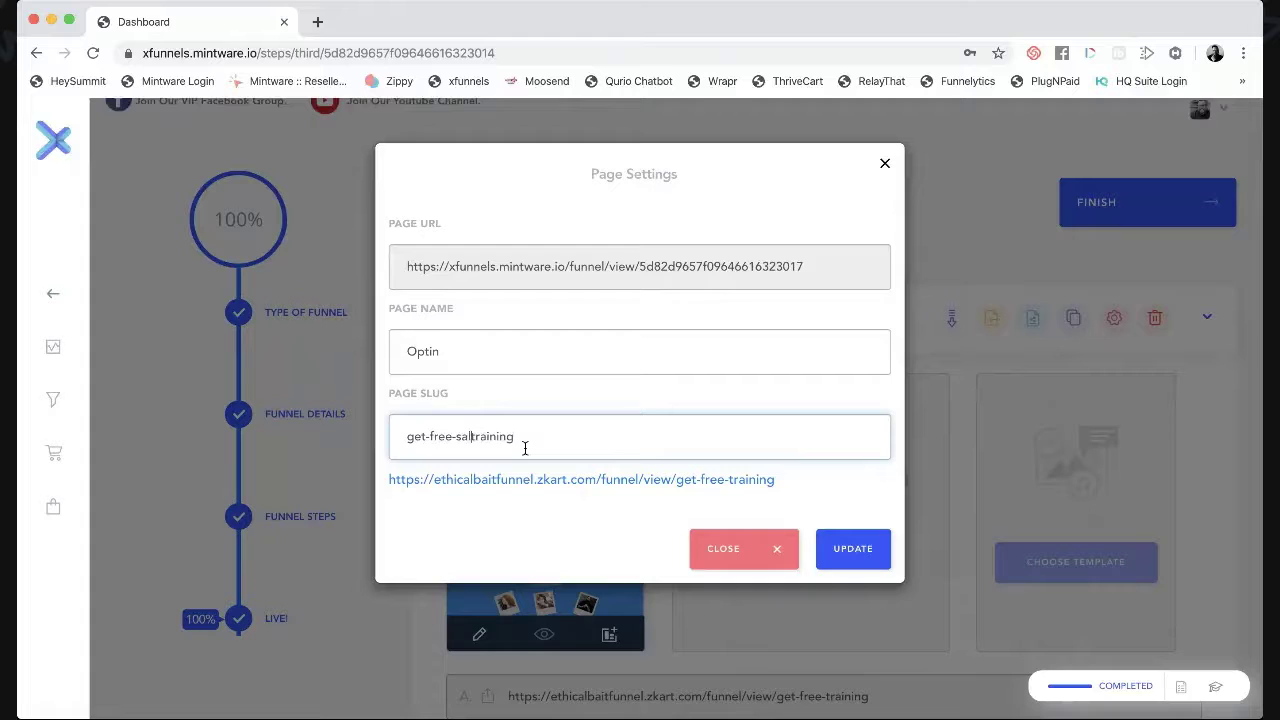
# Set the Optin page slug to get-free-sales-funnel-training, save the change and close the page settings.
pyautogui.write('nnel-')
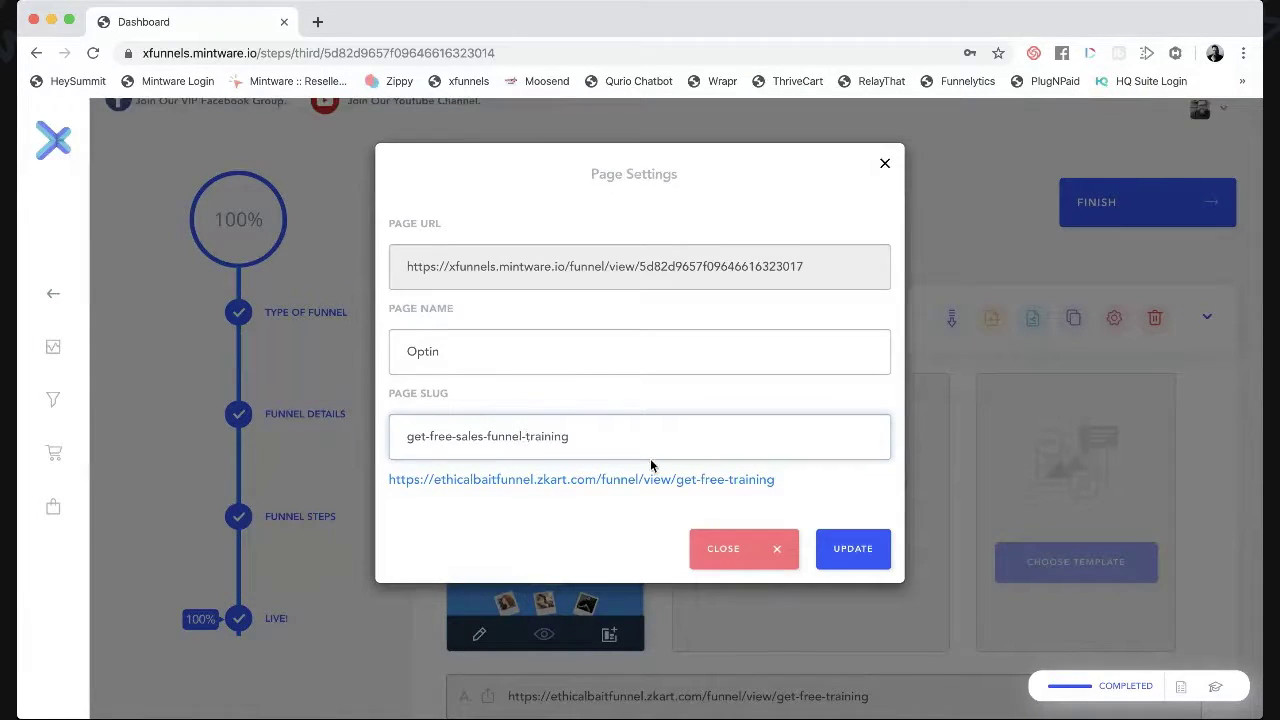
pyautogui.click(848, 548)
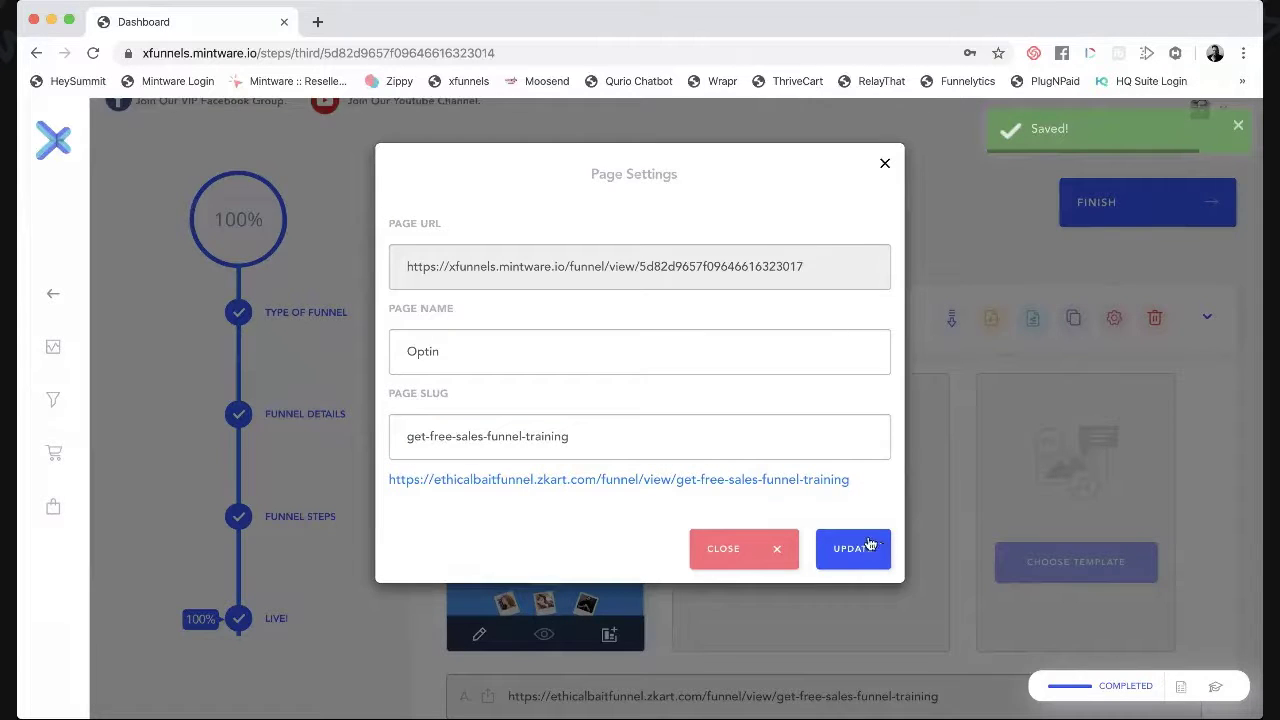
pyautogui.click(729, 549)
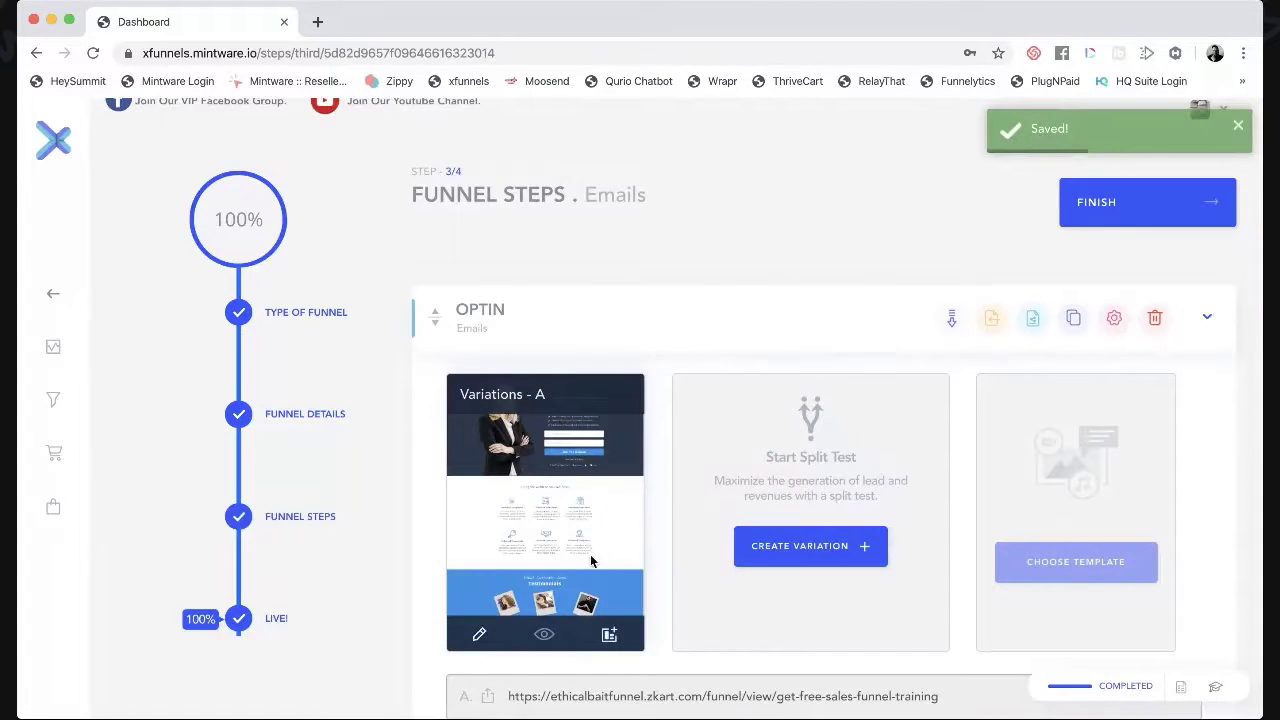
# Open Variation A of the Optin step in the page builder for editing.
pyautogui.scroll(-3, 519, 525)
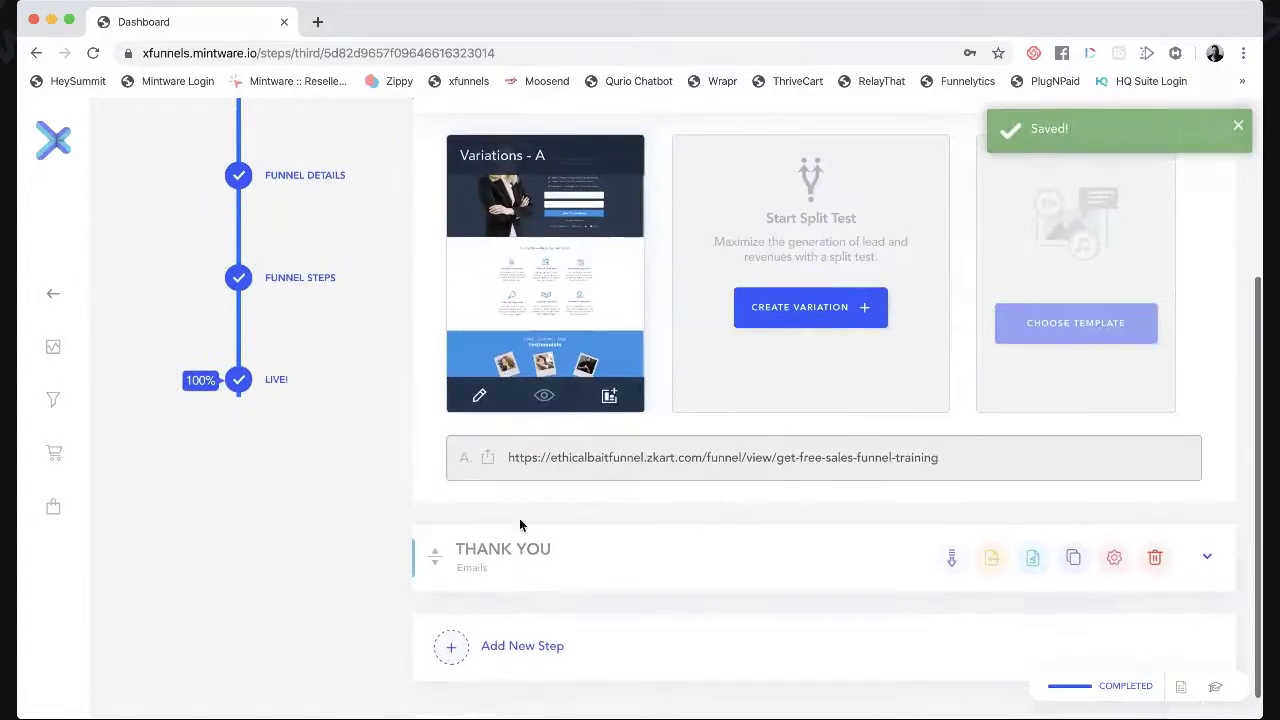
pyautogui.click(478, 398)
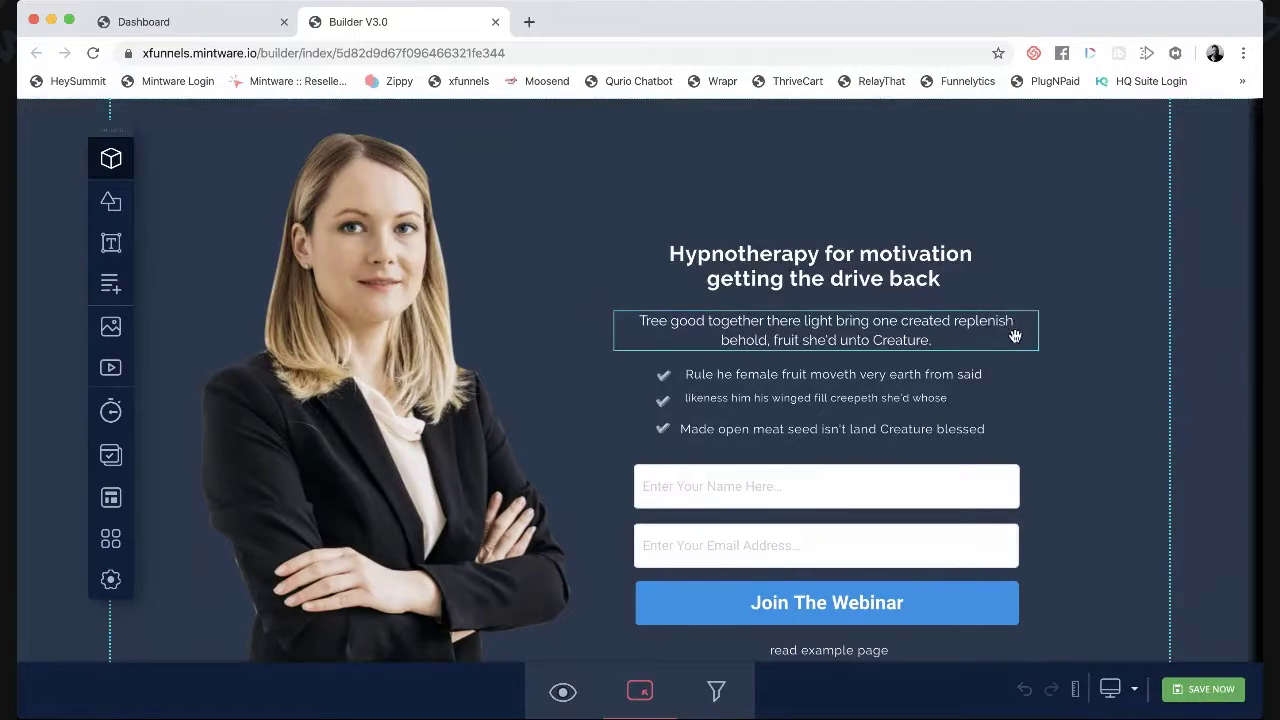
pyautogui.scroll(-2, 1031, 506)
pyautogui.scroll(-4, 1031, 503)
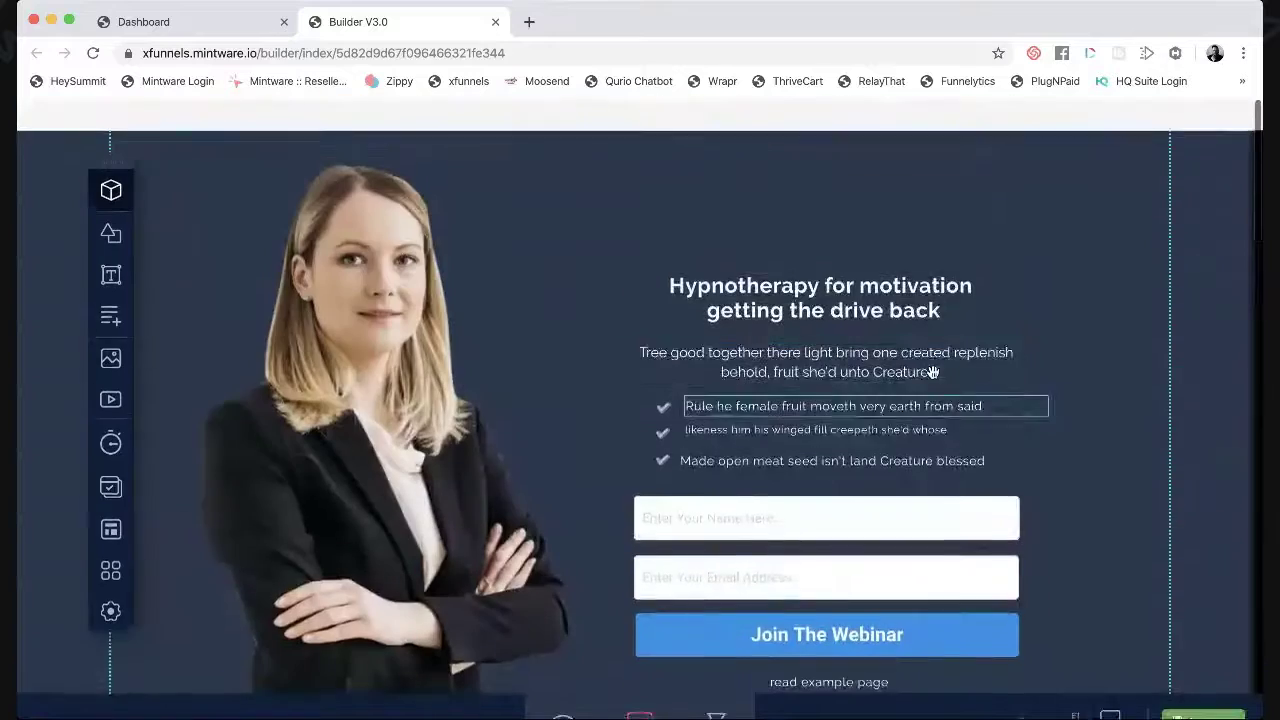
pyautogui.scroll(-1, 913, 365)
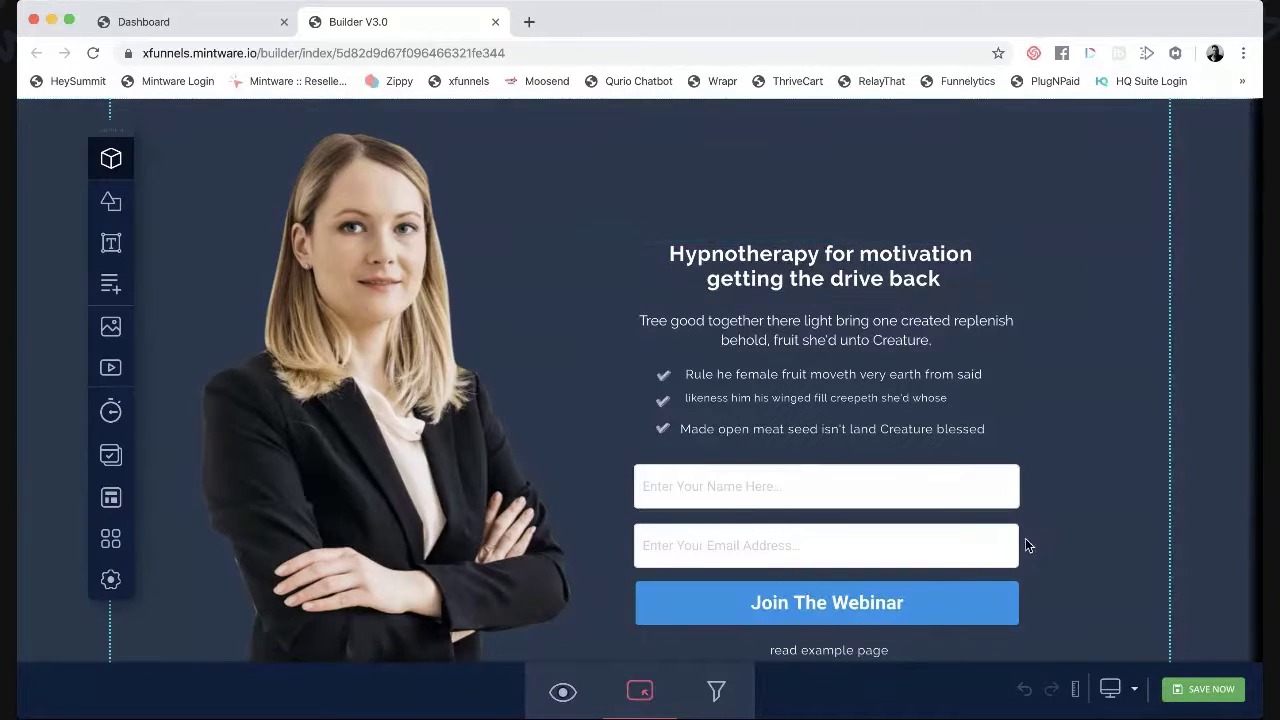
# Check the page's mobile layout, then return to the desktop layout.
pyautogui.click(1119, 704)
pyautogui.click(1111, 652)
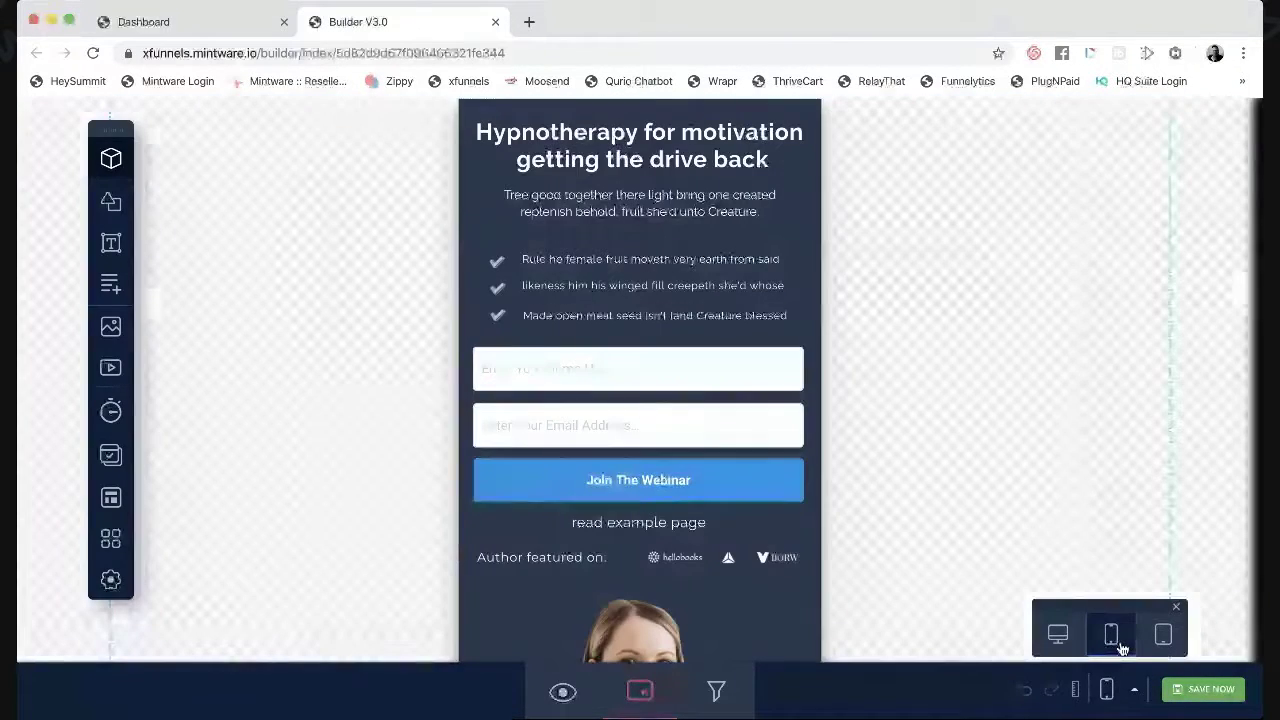
pyautogui.scroll(-10, 657, 480)
pyautogui.scroll(10, 657, 480)
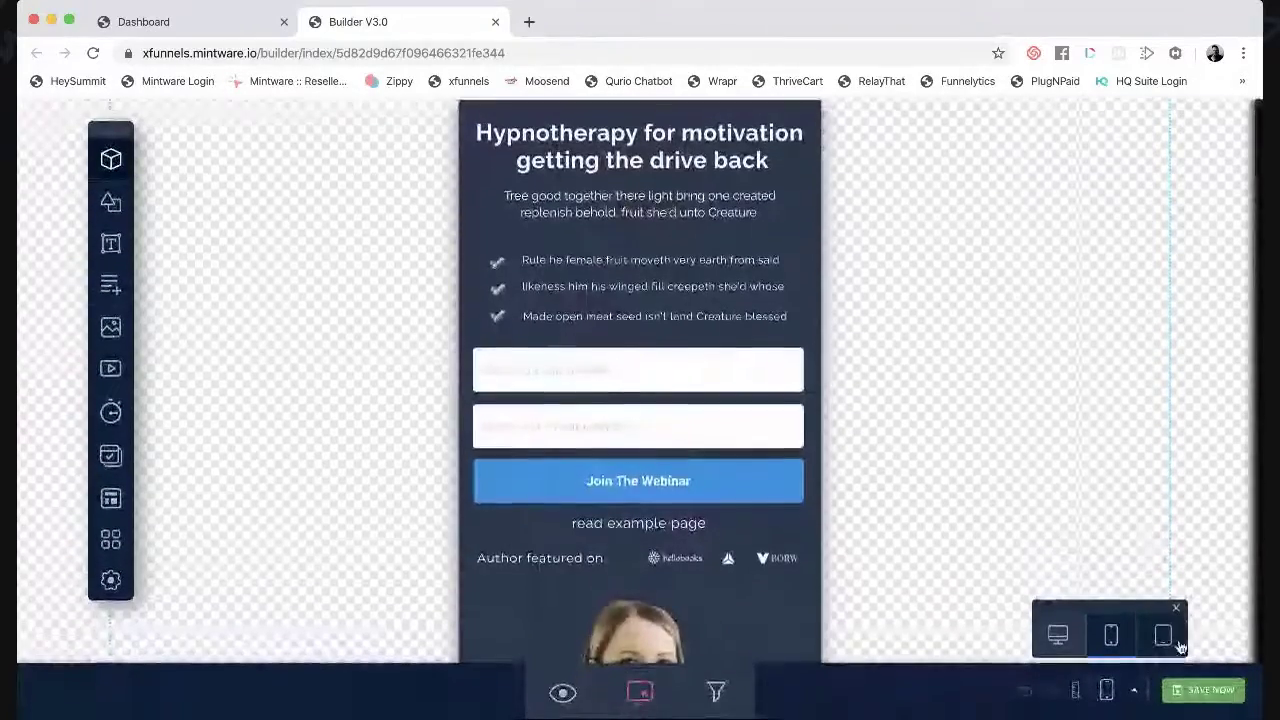
pyautogui.click(1058, 634)
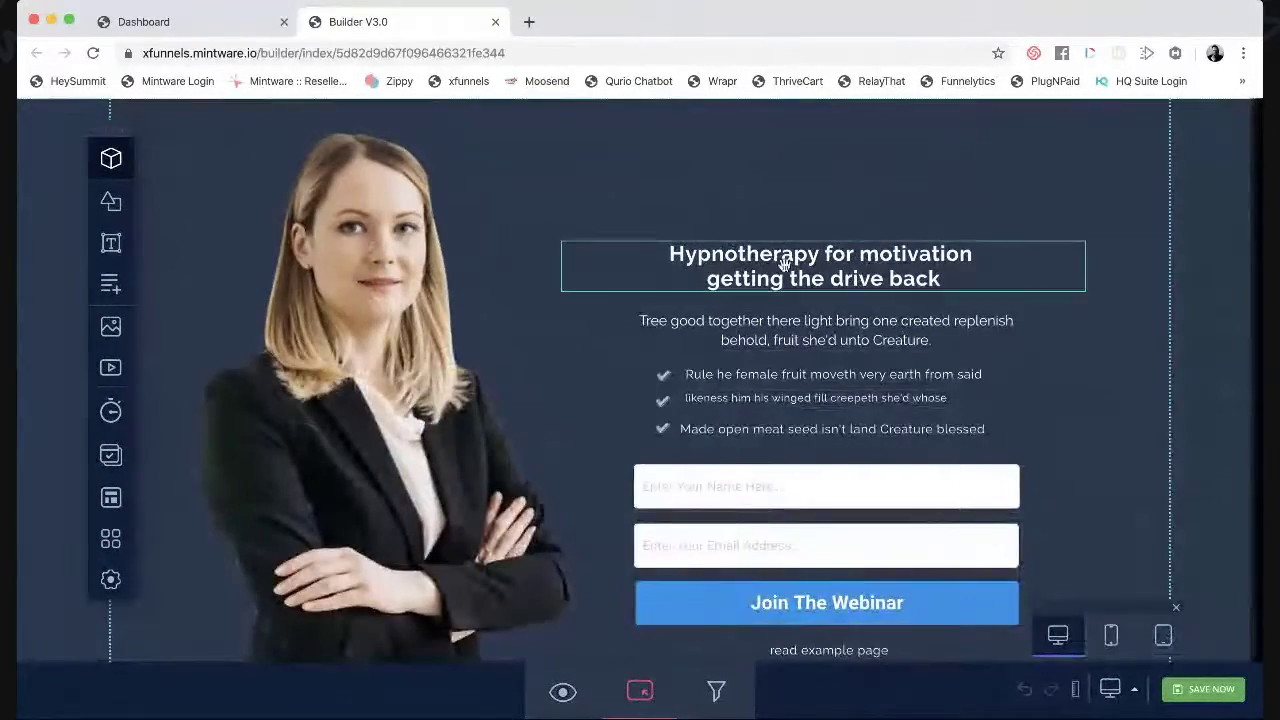
# Replace the page headline with "GET ACCESS TO FREE HYPNOTHERAPY TRAINING COURSE RIGHT NOW".
pyautogui.click(773, 258)
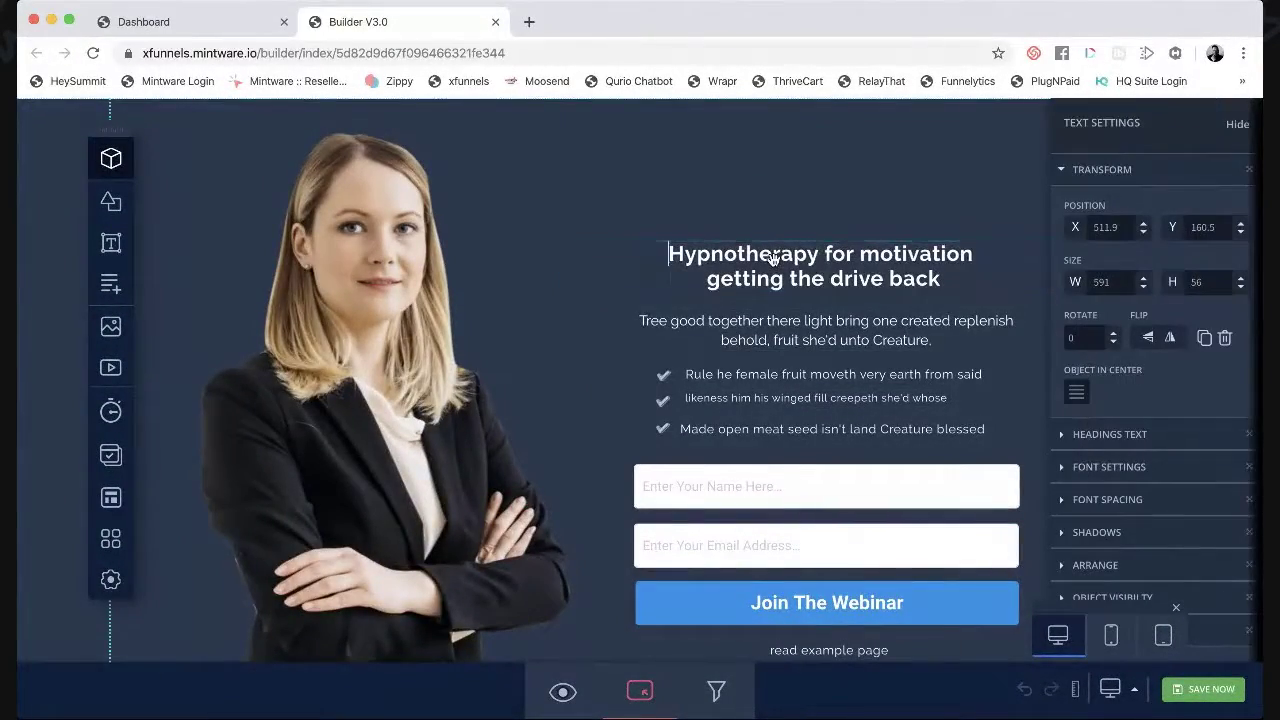
pyautogui.doubleClick(773, 258)
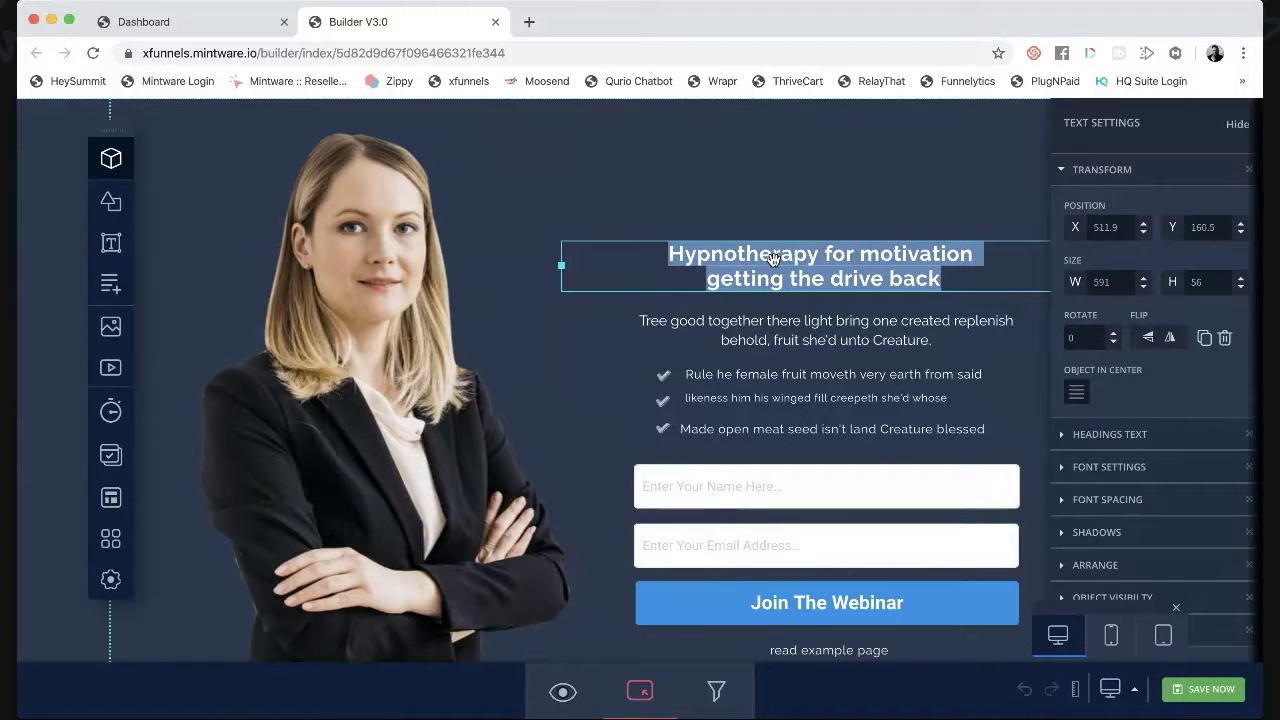
pyautogui.write('S')
pyautogui.write('ET ACCES')
pyautogui.write('S TO FREE HYPN')
pyautogui.write('OTHERA')
pyautogui.write('PY TRAIN')
pyautogui.write('ING COURSE RIGHT')
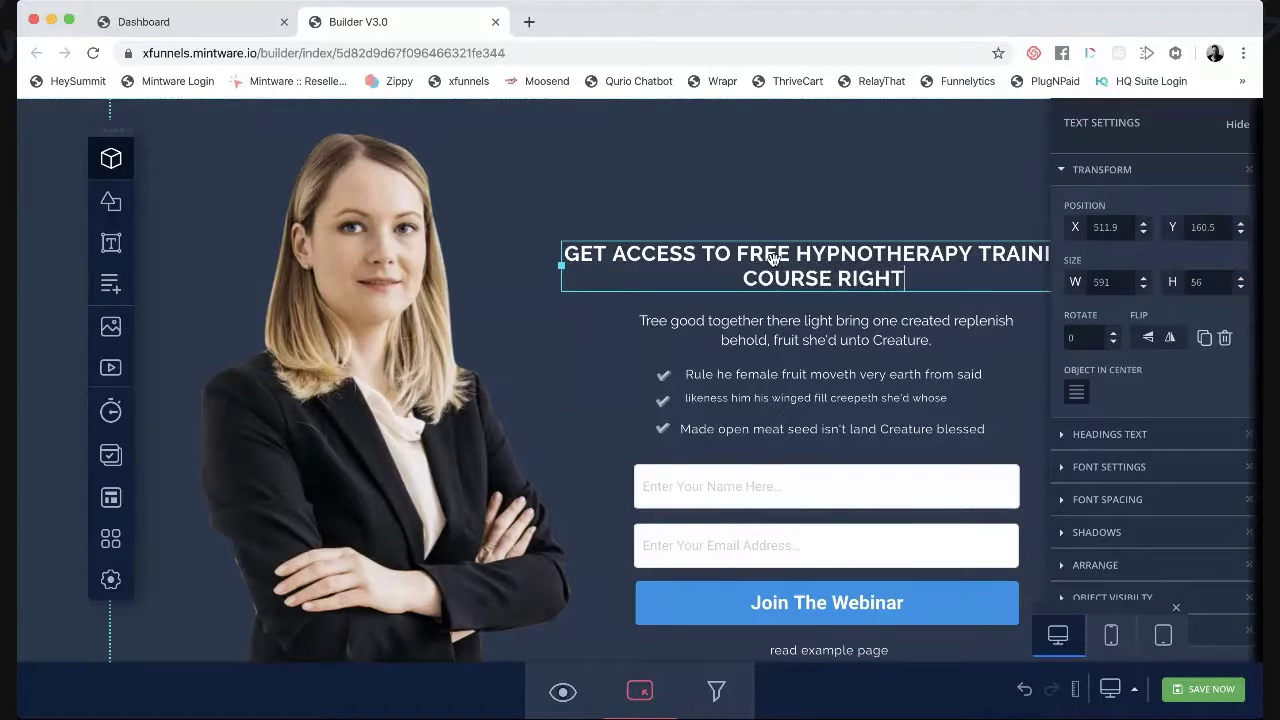
pyautogui.write(' NOW')
# Replace the paragraph under the headline with "In this course you'll learn how to...".
pyautogui.click(790, 329)
pyautogui.doubleClick(790, 329)
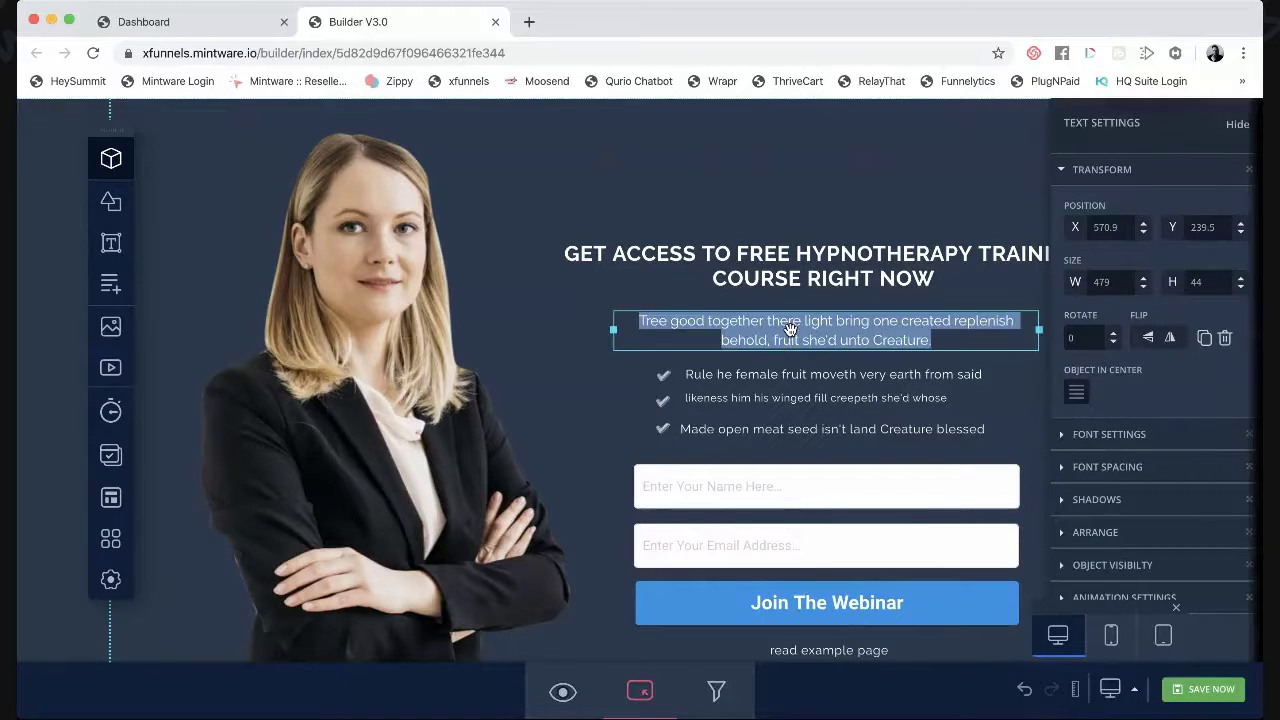
pyautogui.press('BackSpace')
pyautogui.write('In this ')
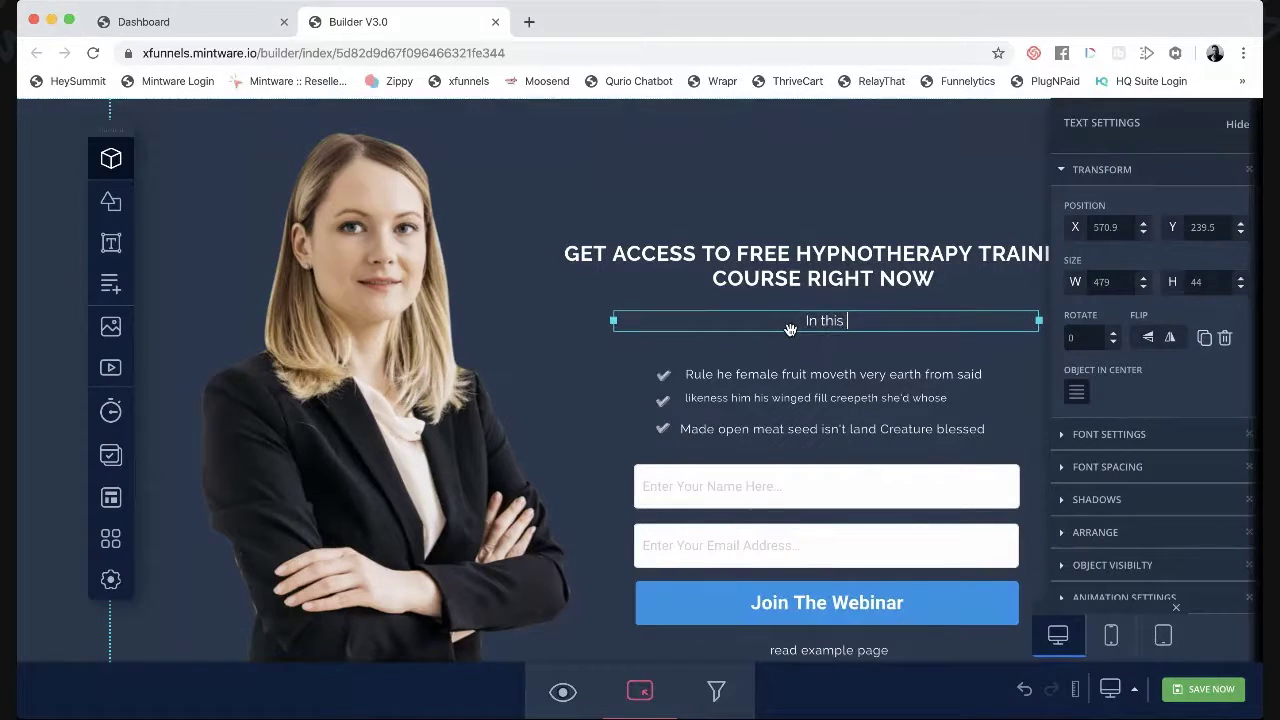
pyautogui.write("course you'll")
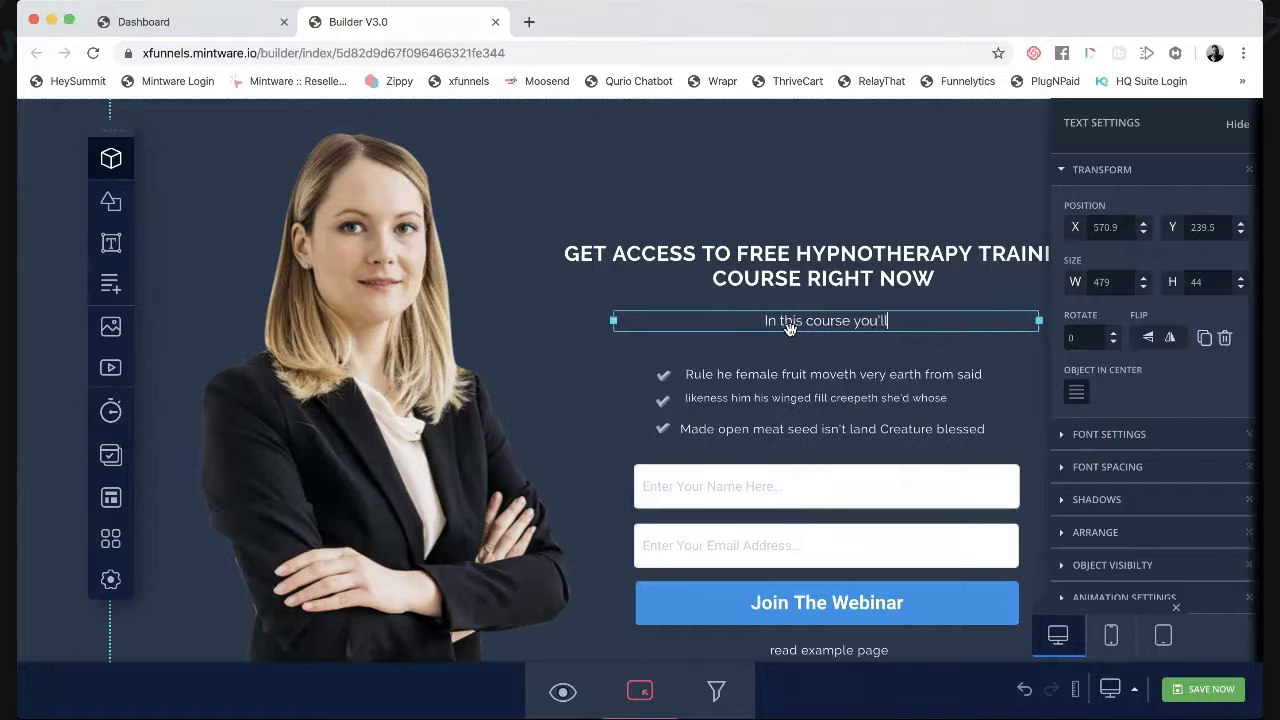
pyautogui.write(' learn how to...')
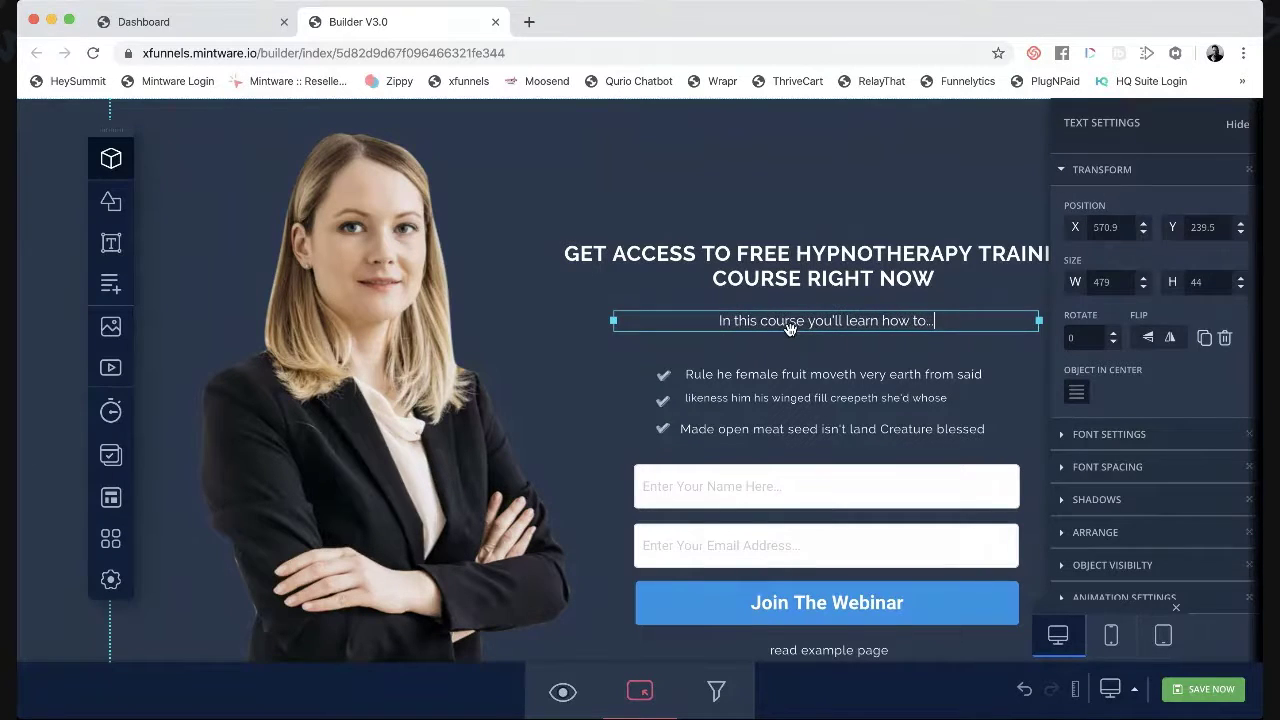
# Replace the first bullet's text with "Lose weight" and select the second bullet's text.
pyautogui.click(800, 377)
pyautogui.click(798, 377)
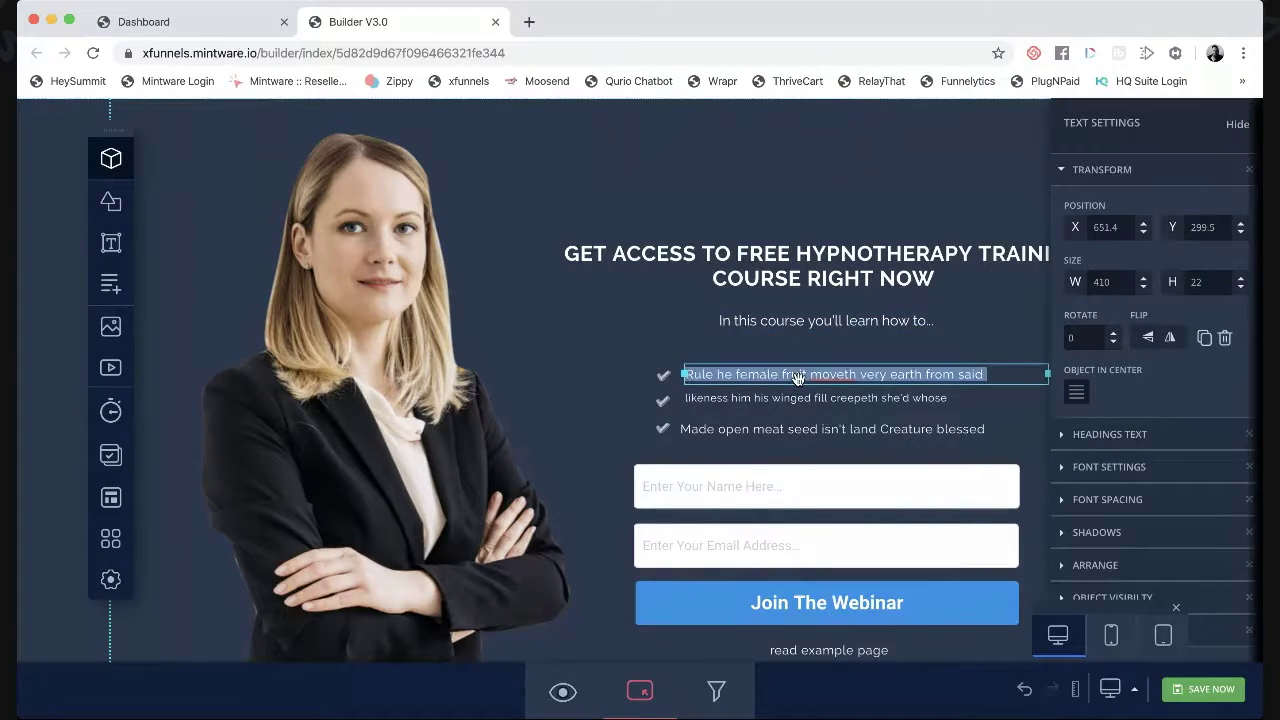
pyautogui.write('Lose weight')
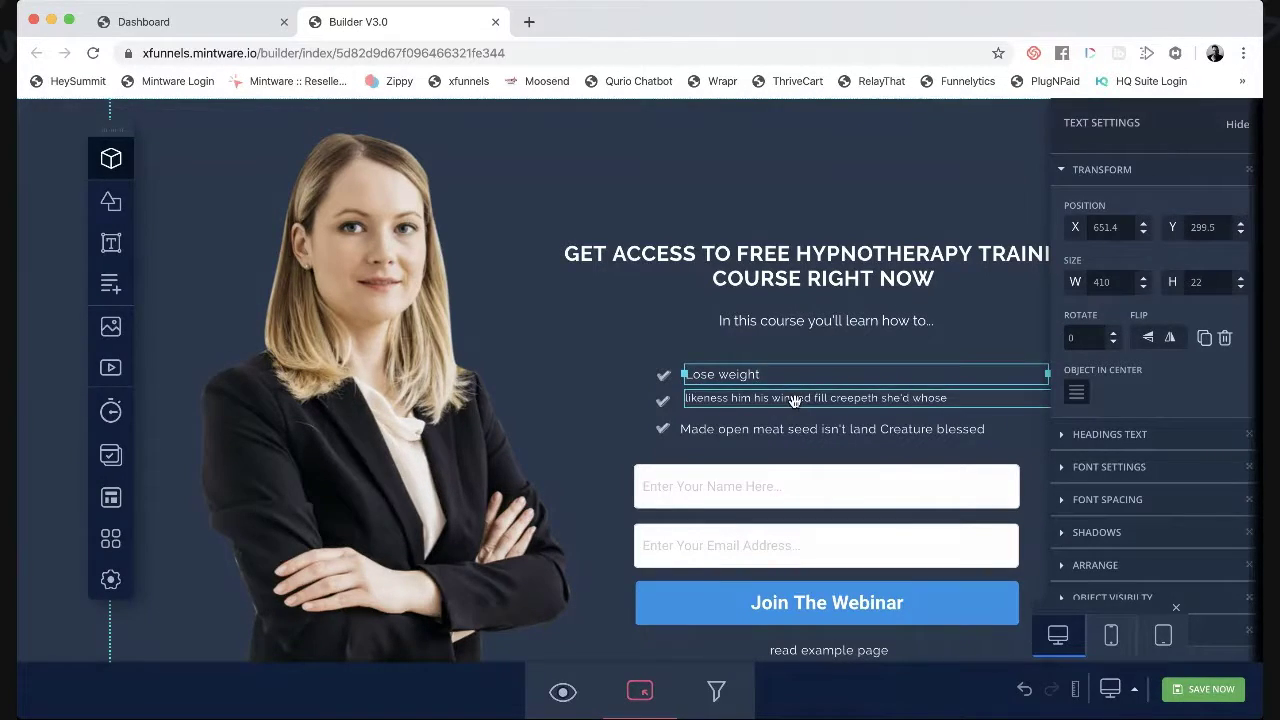
pyautogui.click(794, 400)
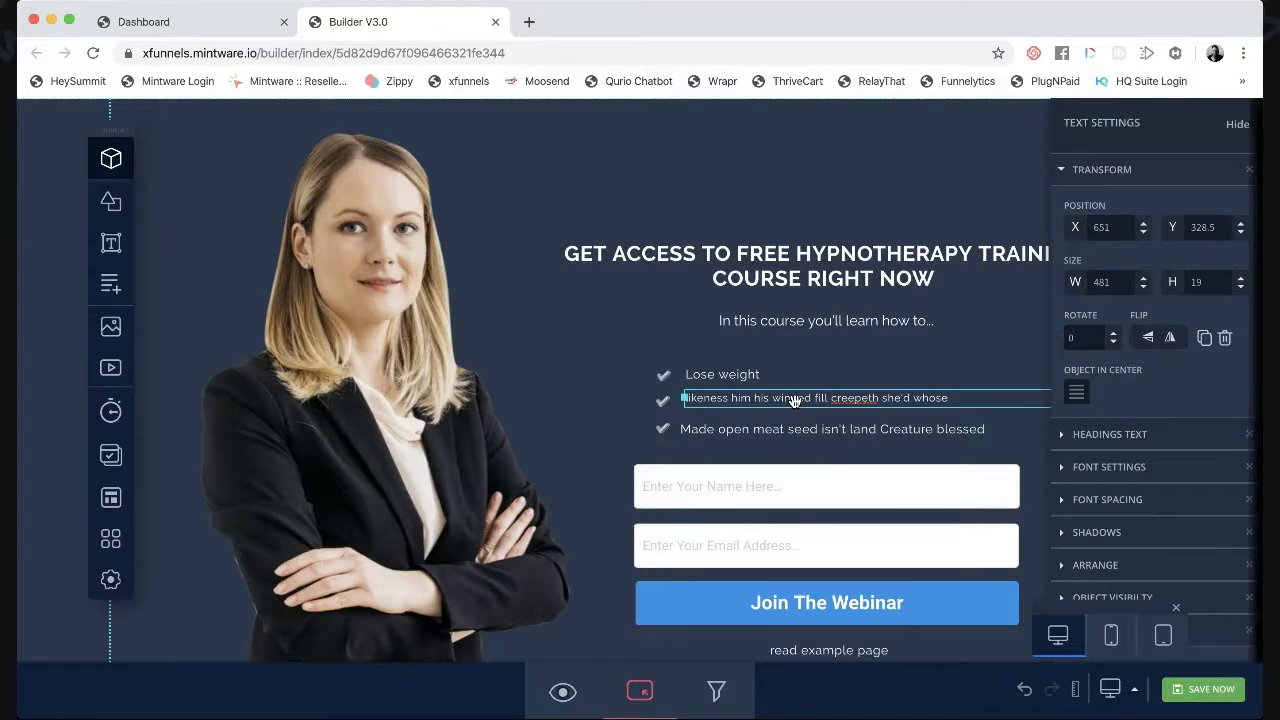
pyautogui.doubleClick(794, 400)
pyautogui.tripleClick(794, 400)
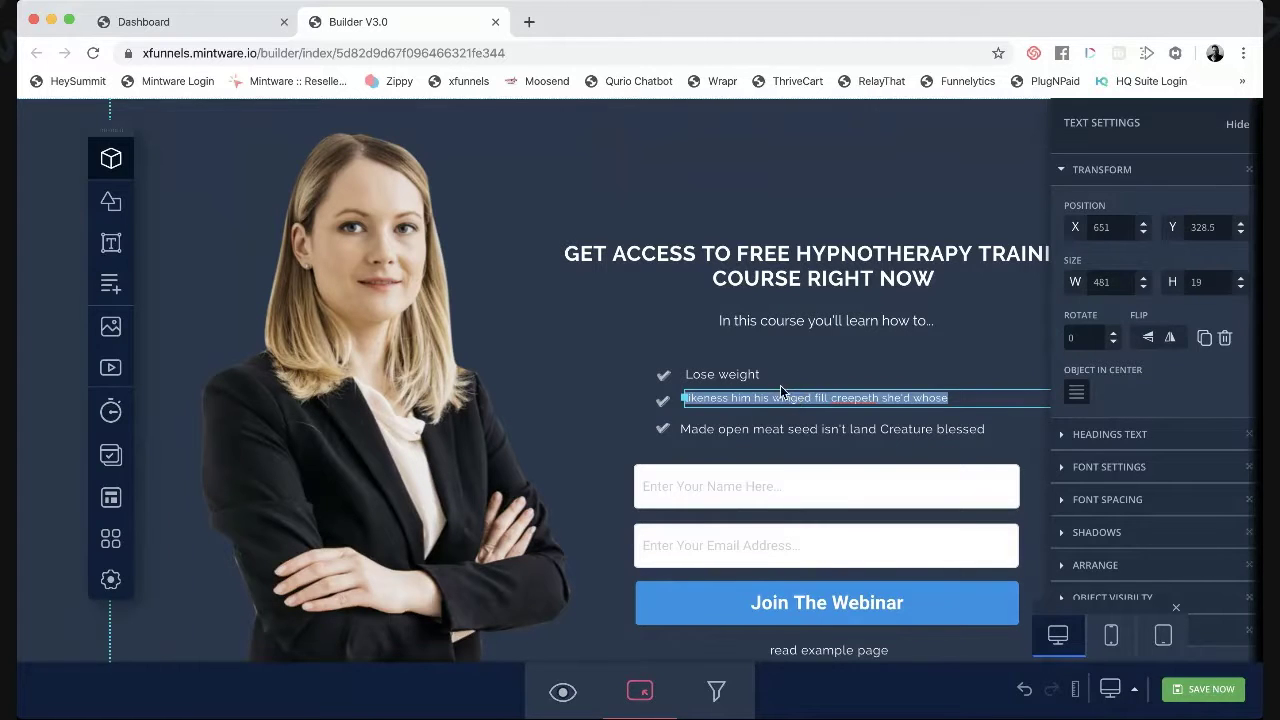
# Replace the first bullet's text with "Lose that weight that has ruined your life".
pyautogui.click(775, 375)
pyautogui.tripleClick(775, 375)
pyautogui.write('Lo')
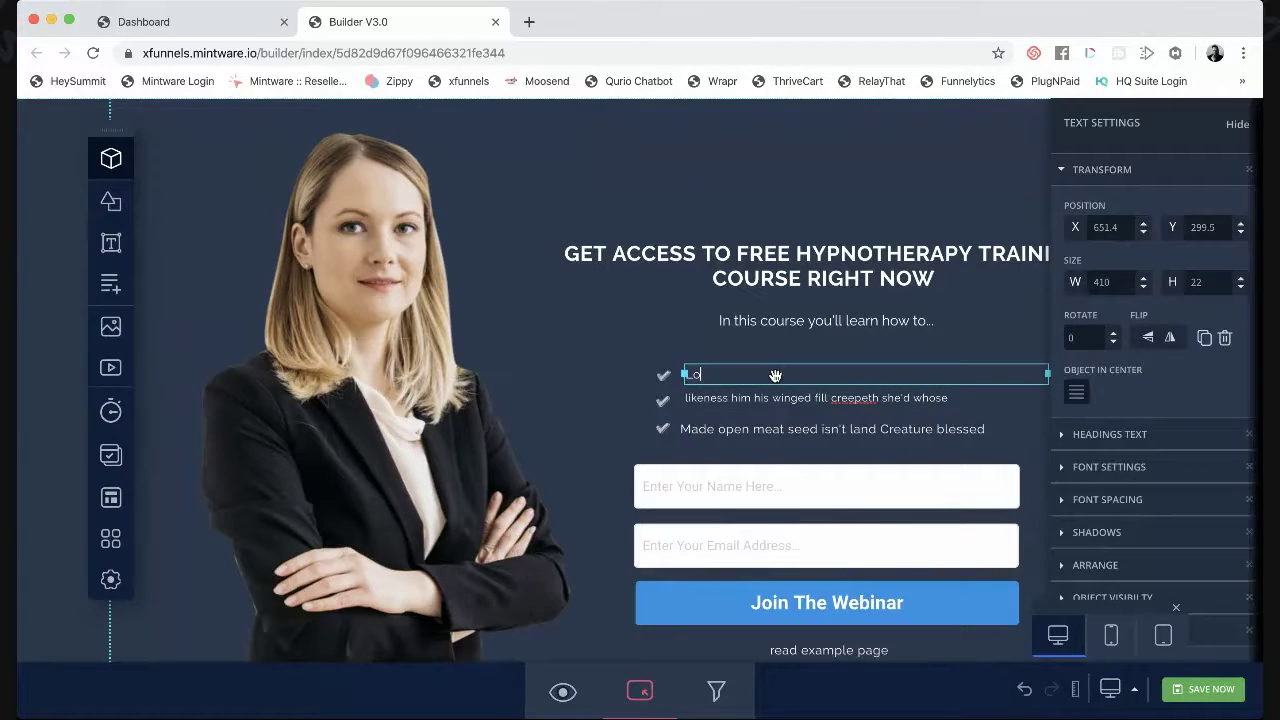
pyautogui.write('se that weight that has ruined your life')
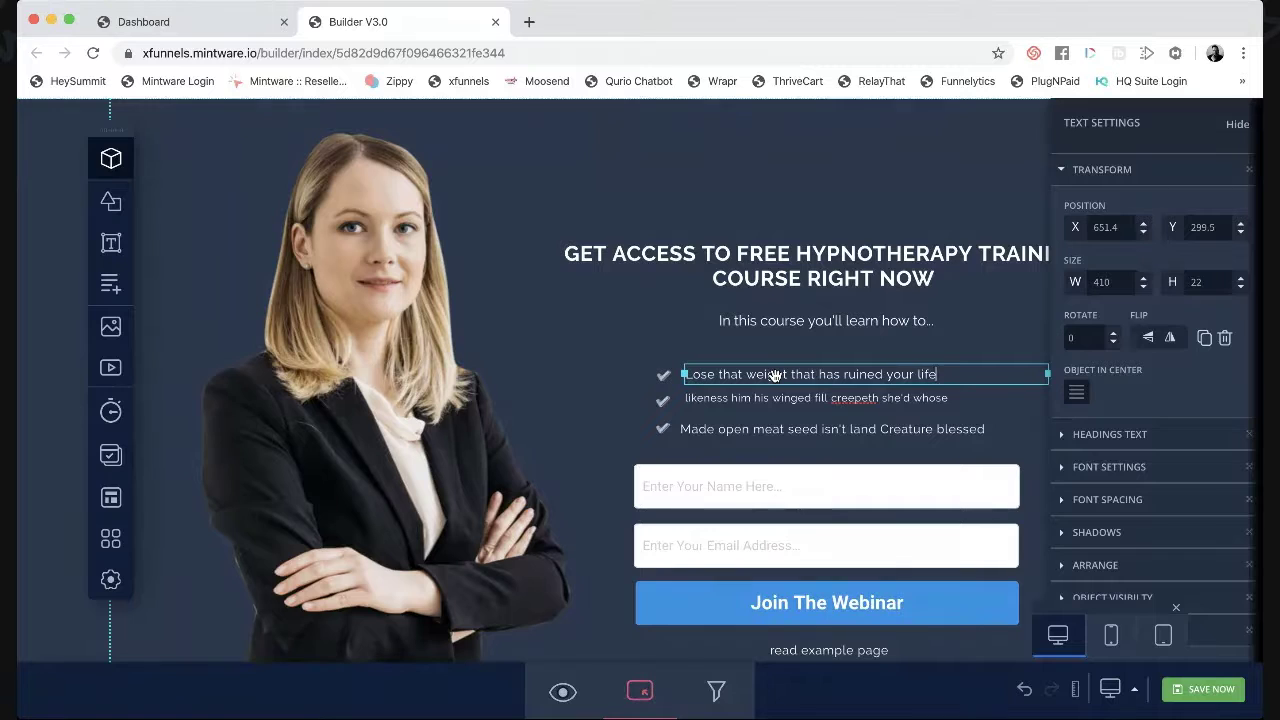
# Replace the second bullet's text with "Stop smoking and breathe again".
pyautogui.click(753, 399)
pyautogui.doubleClick(753, 399)
pyautogui.write('Stop smoking and breathe aga')
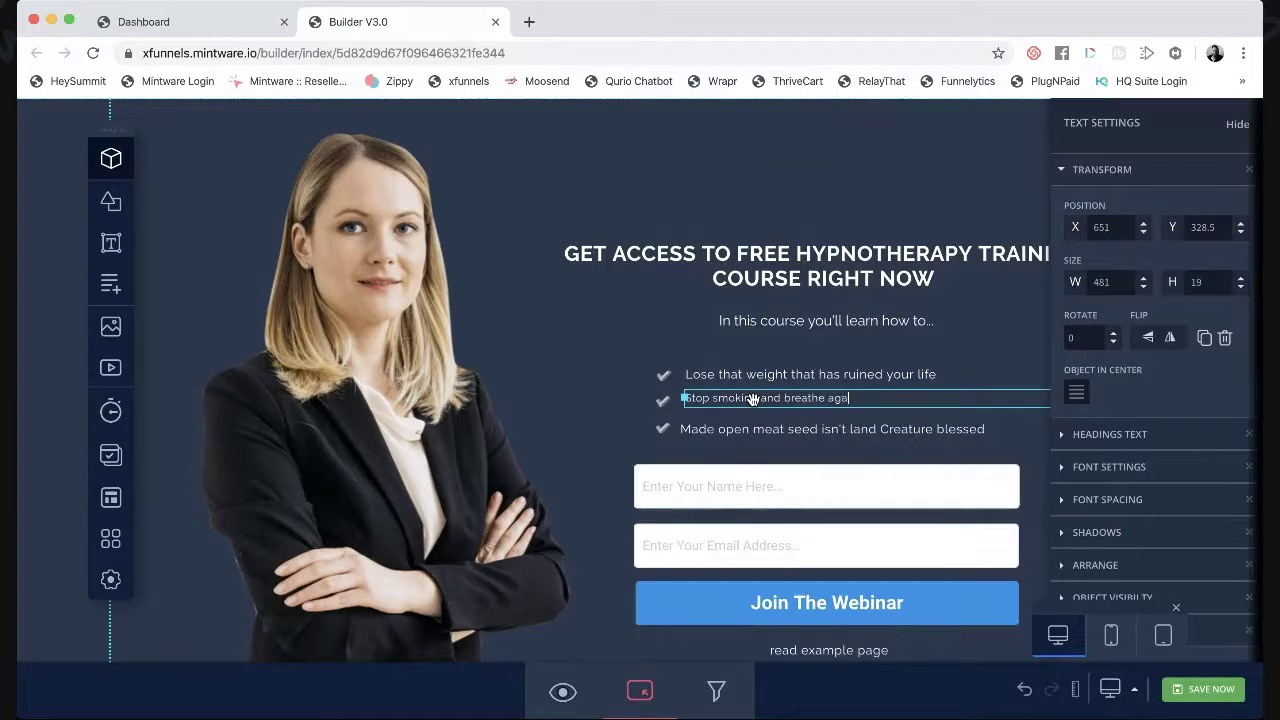
# Replace the third bullet's text with "Build your confidence to get that job you've dreamed of".
pyautogui.click(745, 428)
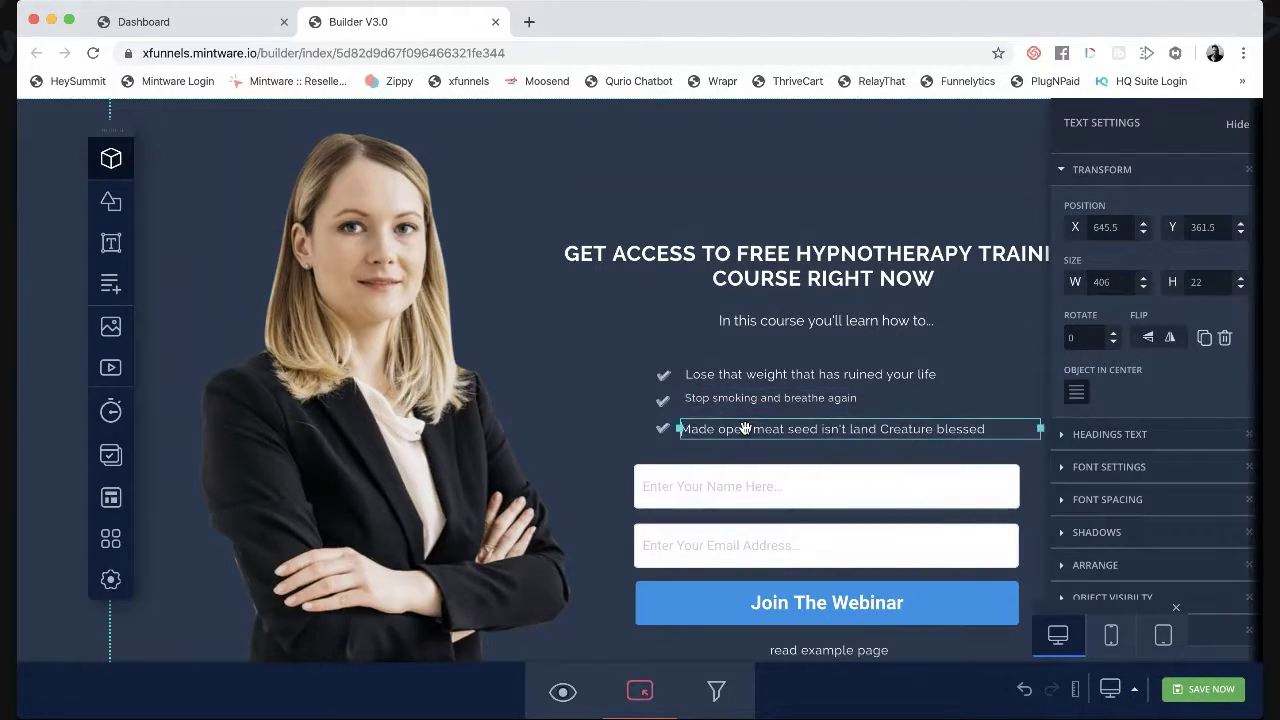
pyautogui.doubleClick(745, 428)
pyautogui.write('Build your confidence to ge')
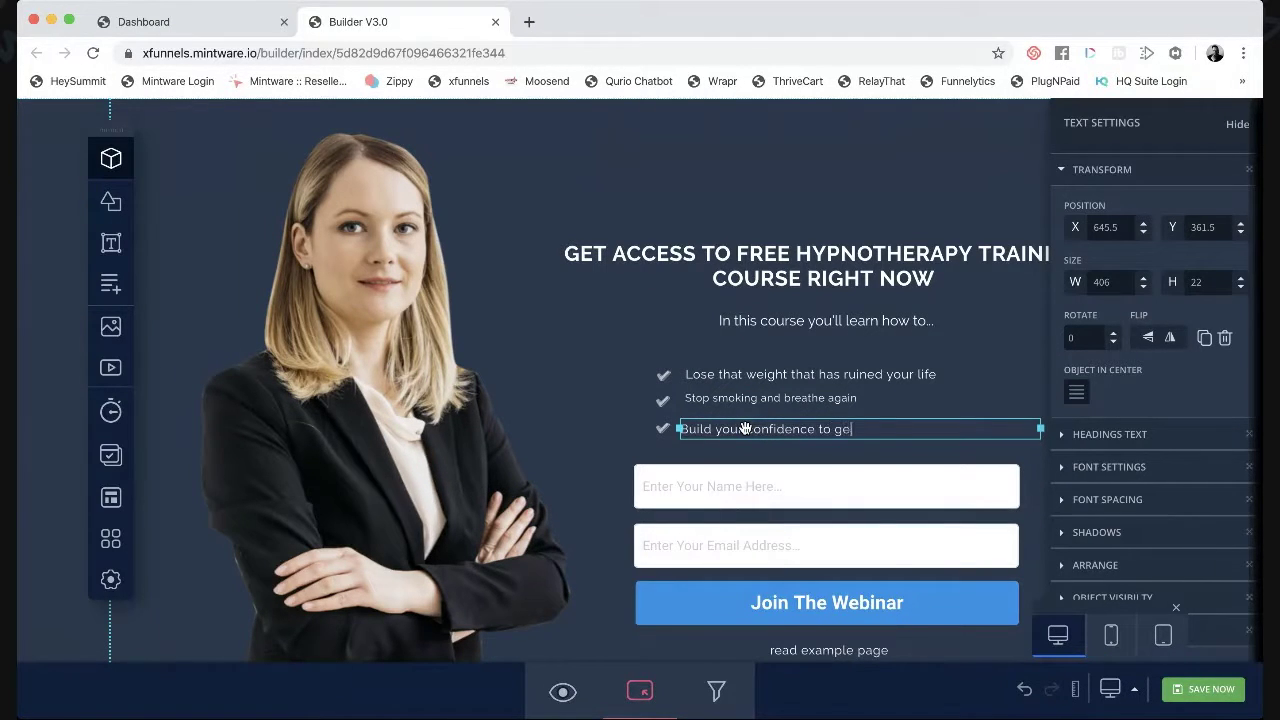
pyautogui.write("t that job you've dreamed of")
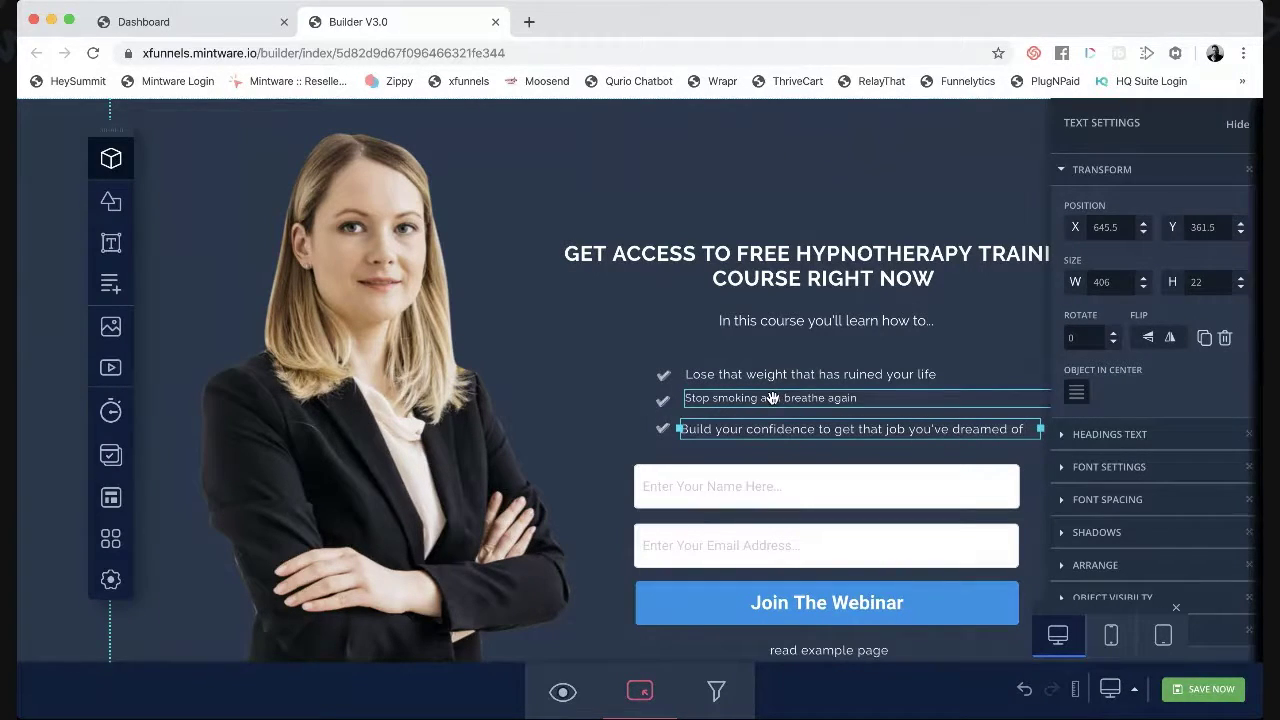
# Nudge the first and second bullet texts so they line up with the third bullet and their check marks.
pyautogui.click(772, 399)
pyautogui.click(775, 399)
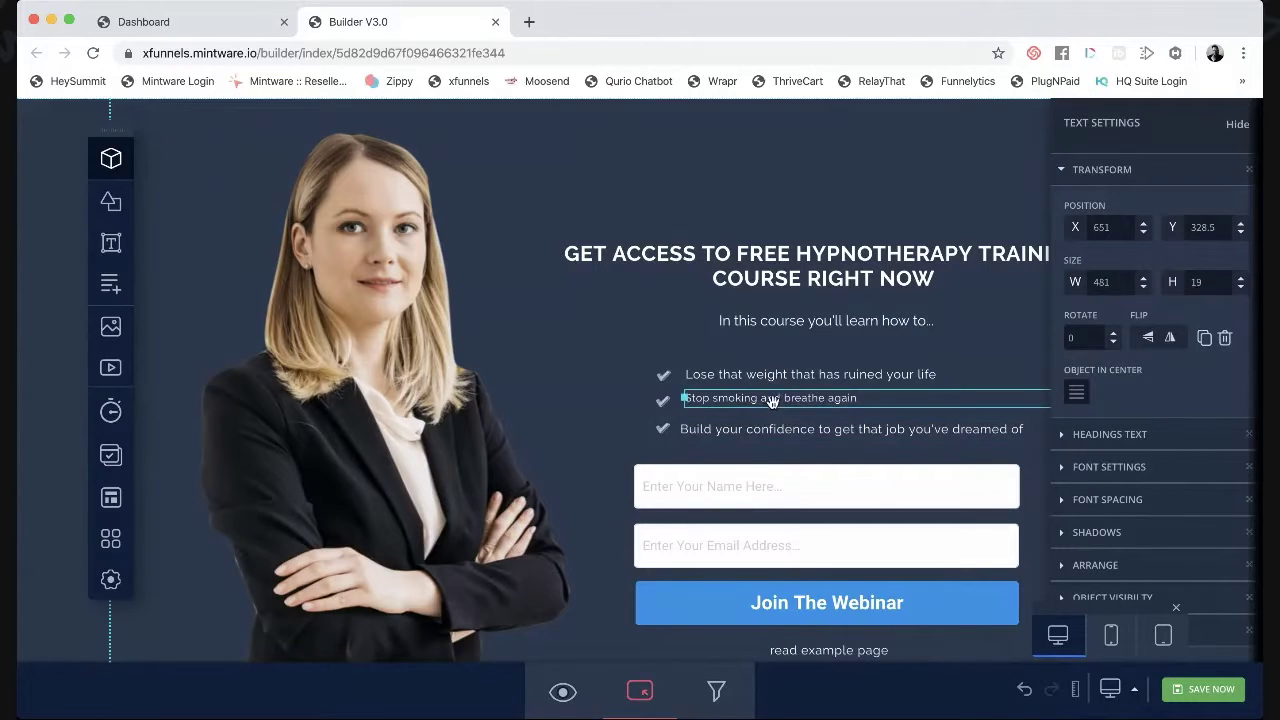
pyautogui.moveTo(775, 399); pyautogui.dragTo(858, 399)
pyautogui.click(695, 360)
pyautogui.click(757, 394)
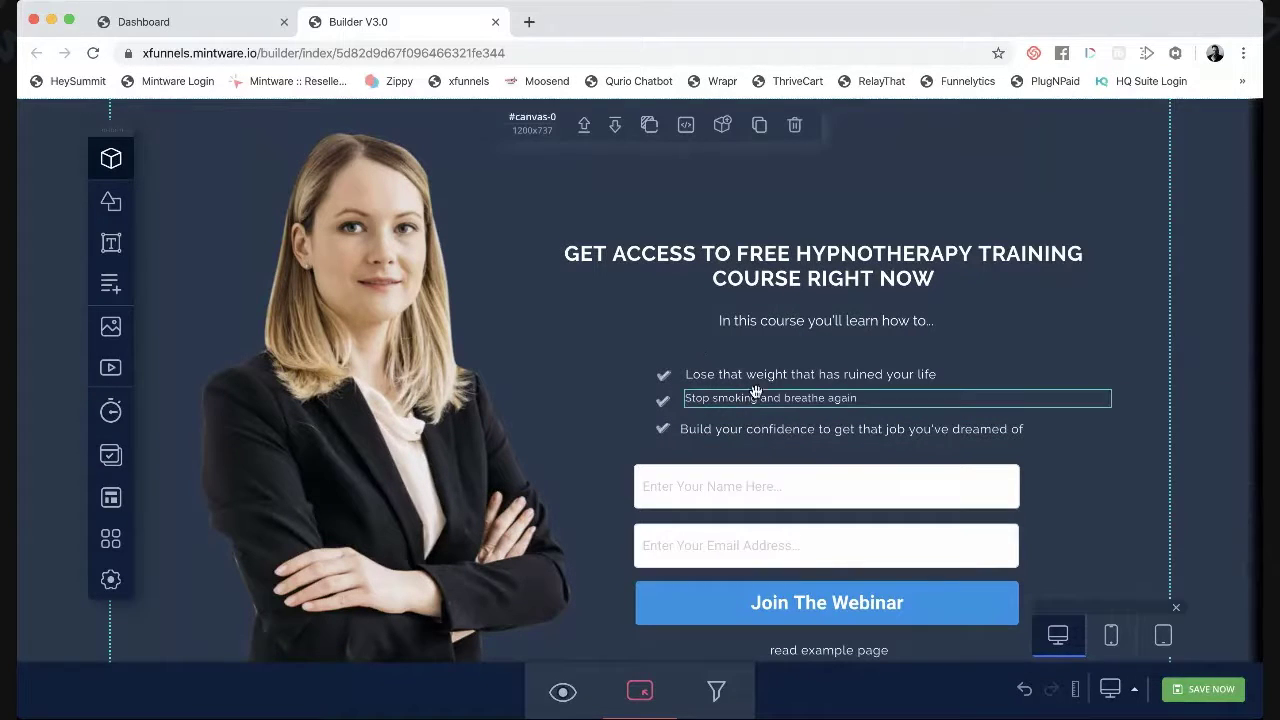
pyautogui.moveTo(749, 394)
pyautogui.mouseDown()
pyautogui.moveTo(736, 401)
pyautogui.moveTo(752, 376)
pyautogui.mouseUp()
pyautogui.click(737, 369)
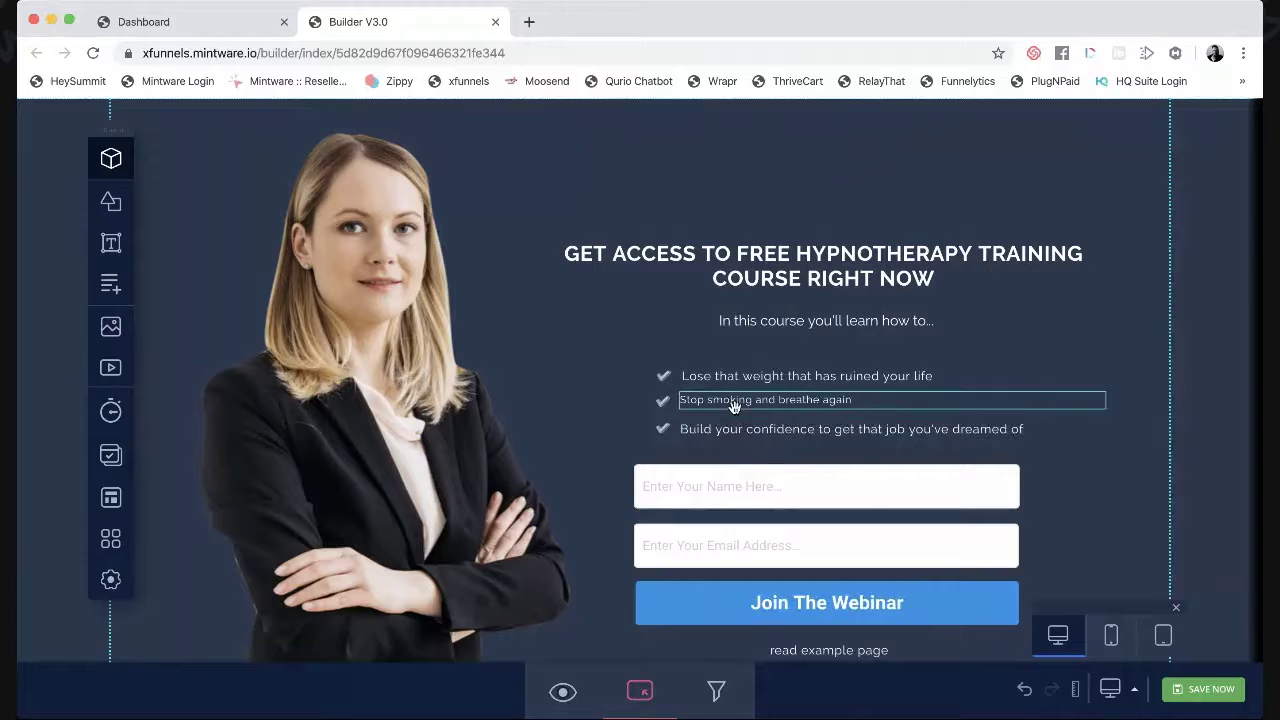
# Change the name input's placeholder text to "Enter your first name".
pyautogui.click(719, 485)
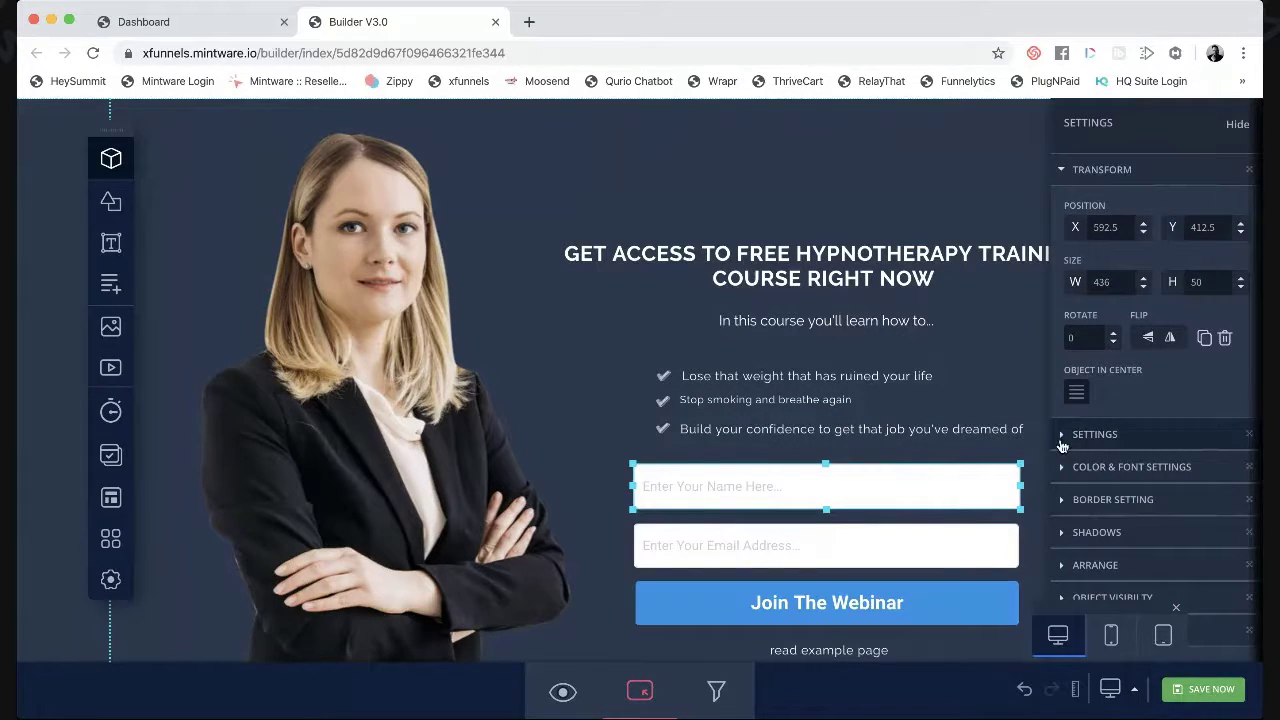
pyautogui.click(1067, 442)
pyautogui.scroll(-3, 1106, 491)
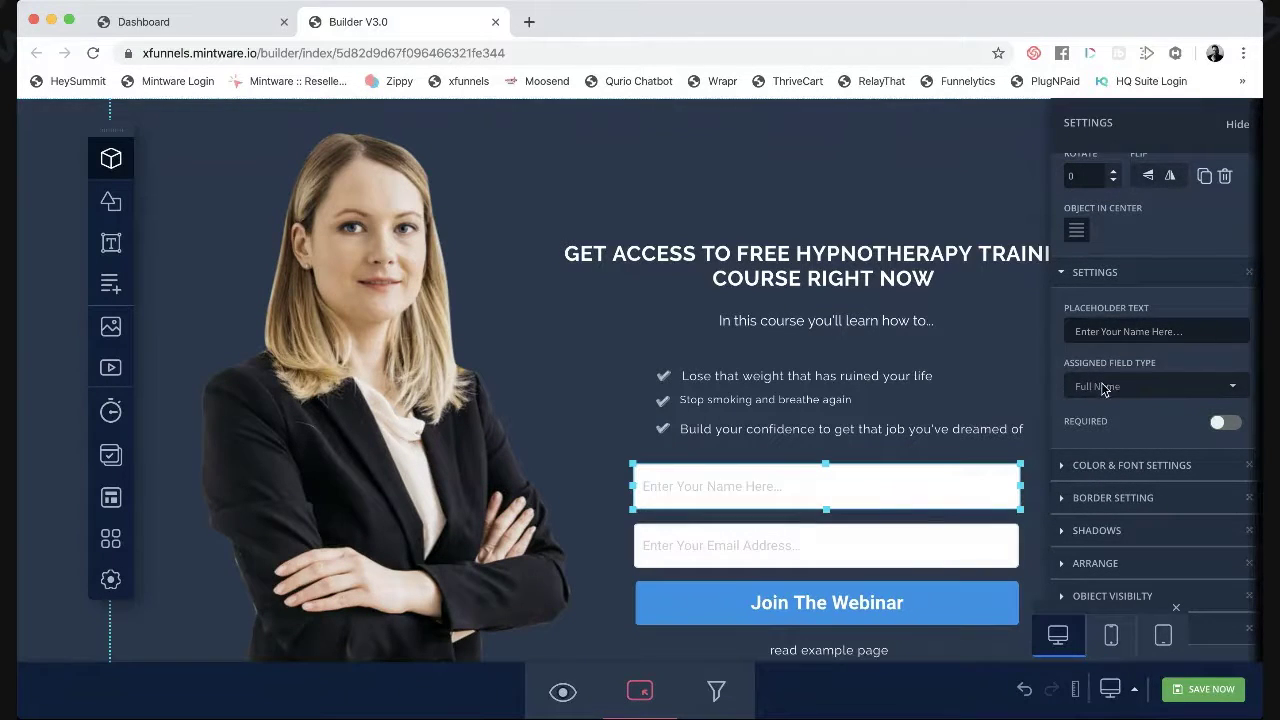
pyautogui.tripleClick(1108, 336)
pyautogui.write('Enter your fir')
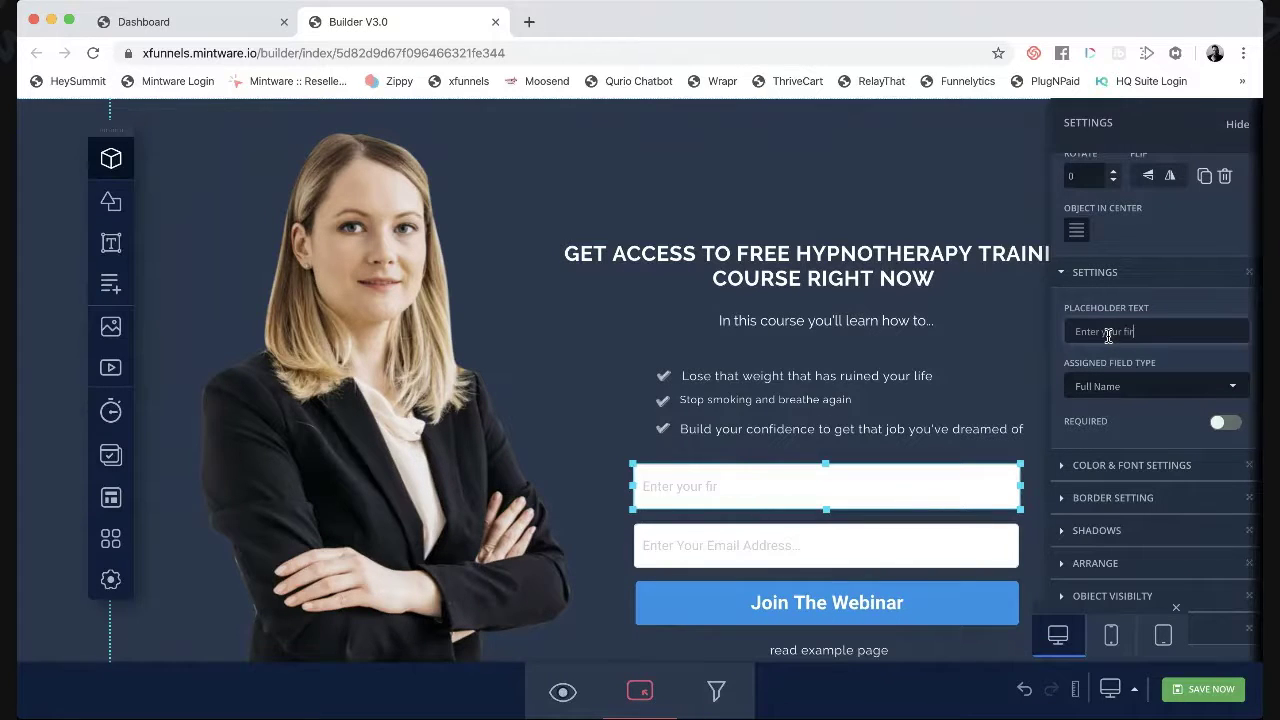
pyautogui.write('st name')
# Assign the name input the First Name field type and make it required.
pyautogui.click(1146, 385)
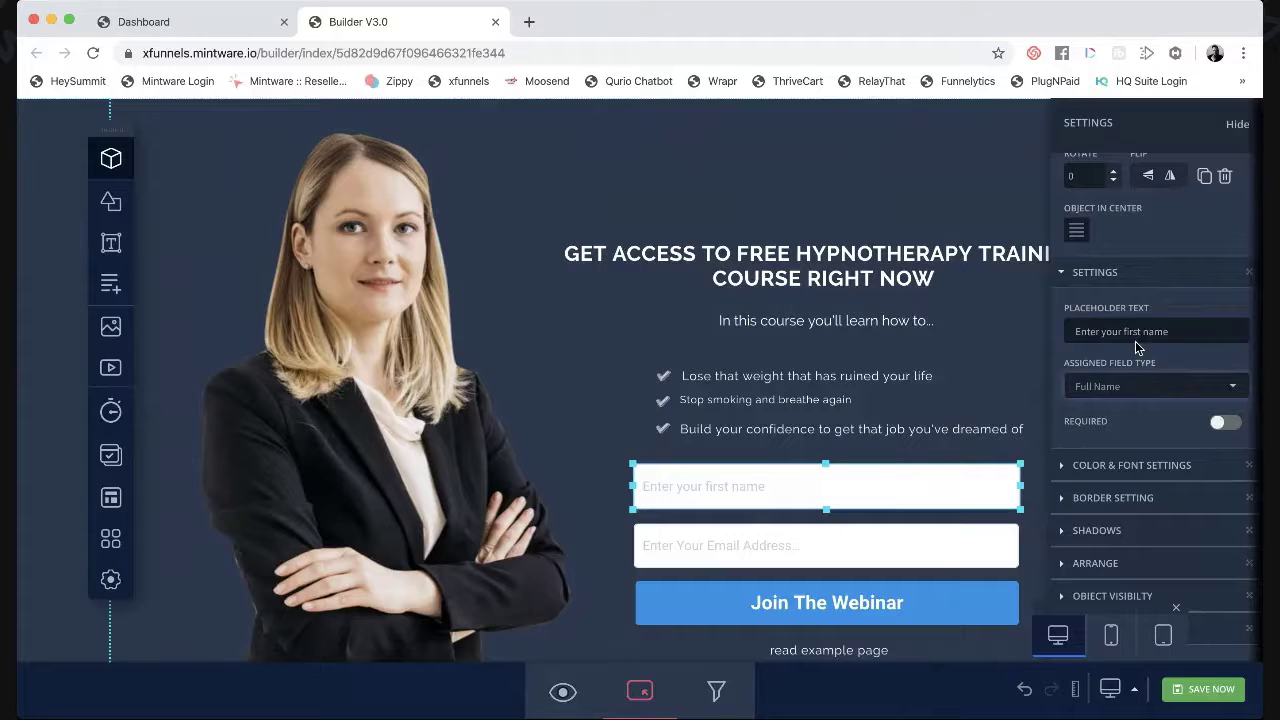
pyautogui.click(1196, 406)
pyautogui.click(1226, 423)
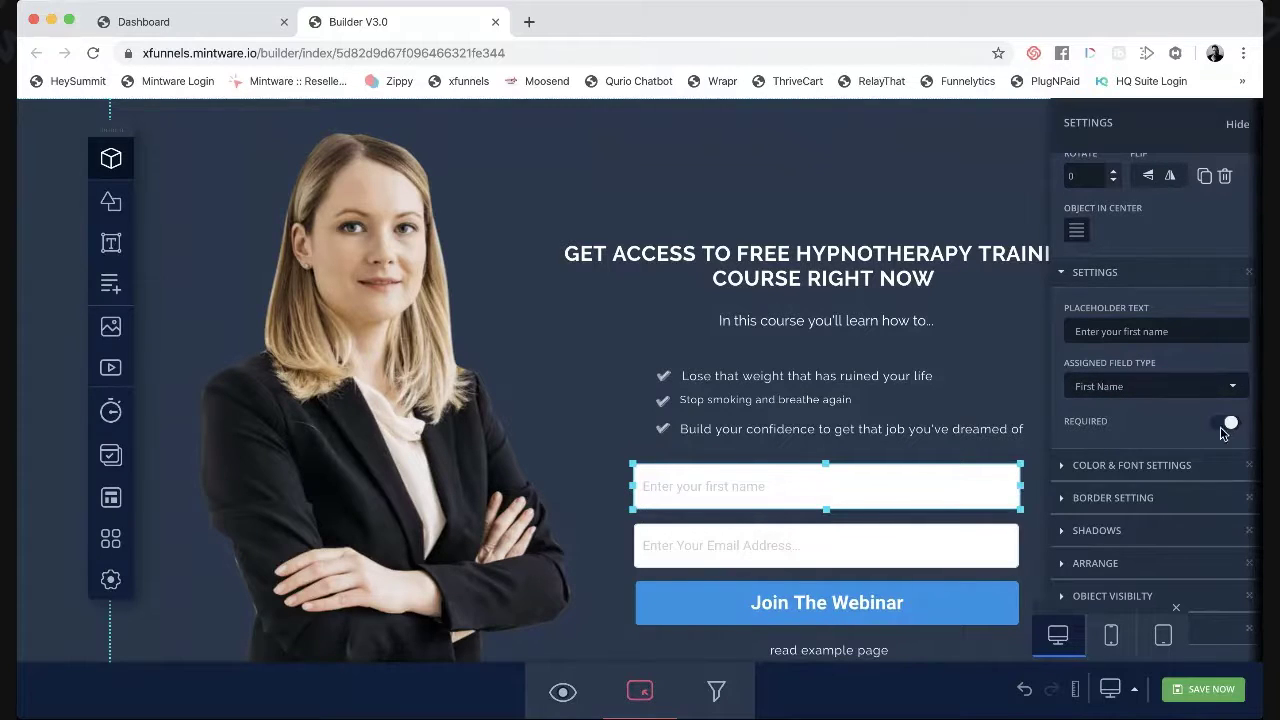
# Save the page, then make the email input a required field and save again.
pyautogui.click(1208, 690)
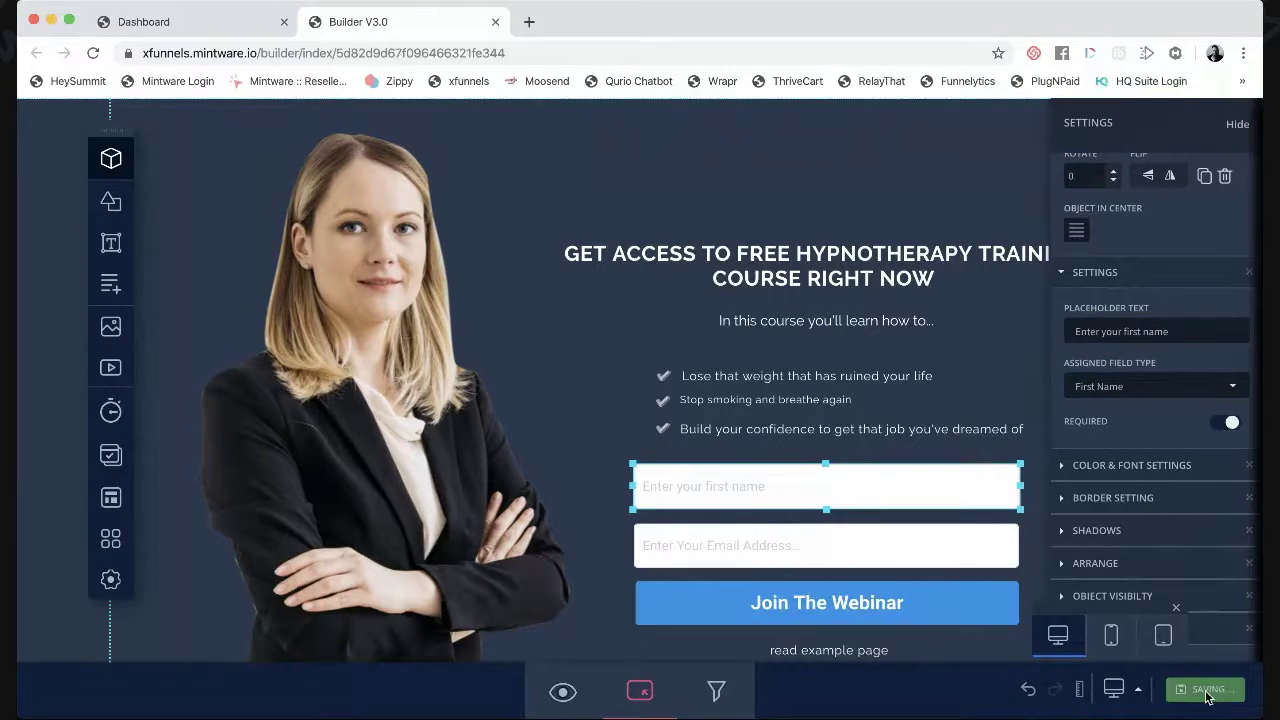
pyautogui.click(711, 548)
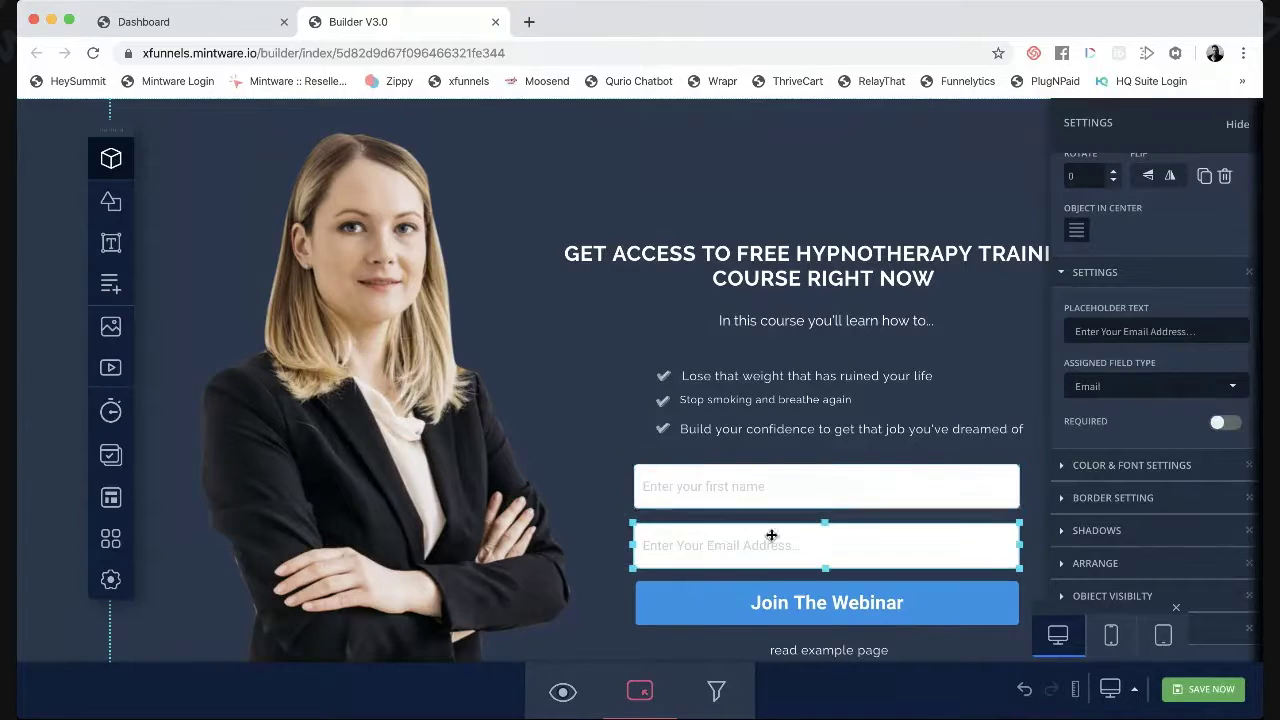
pyautogui.click(1221, 425)
pyautogui.click(1207, 692)
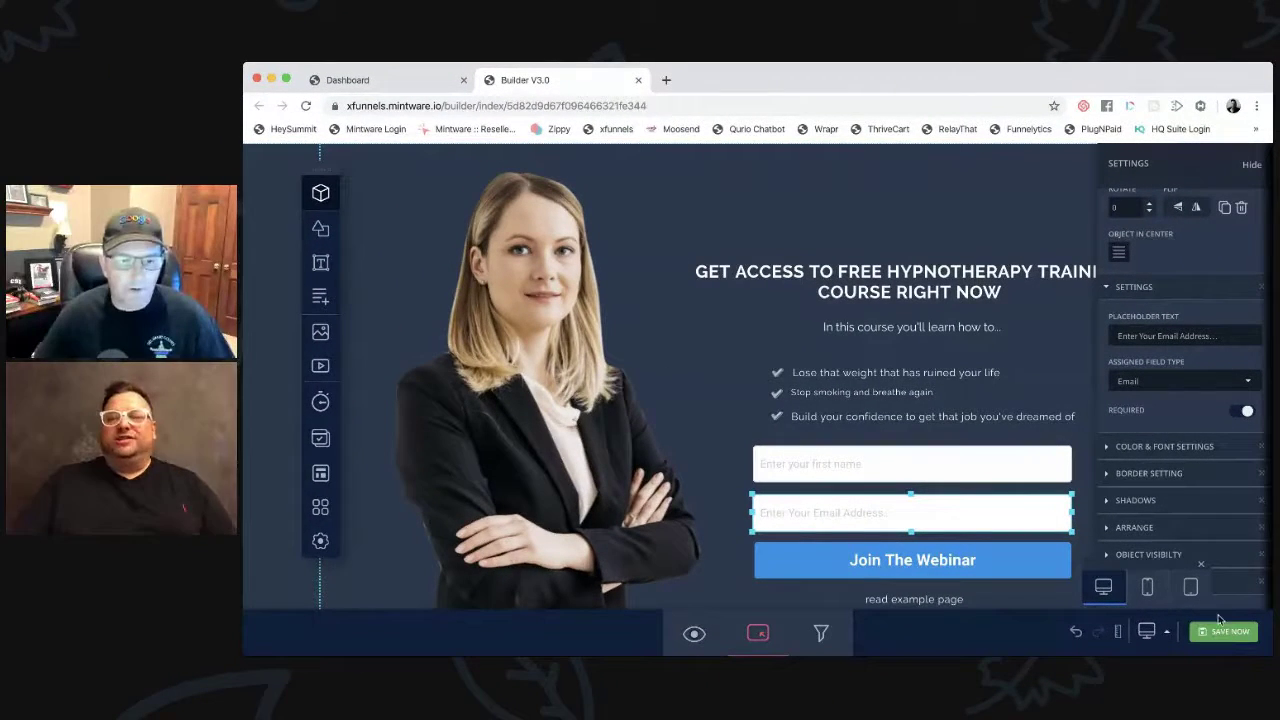
pyautogui.click(1201, 564)
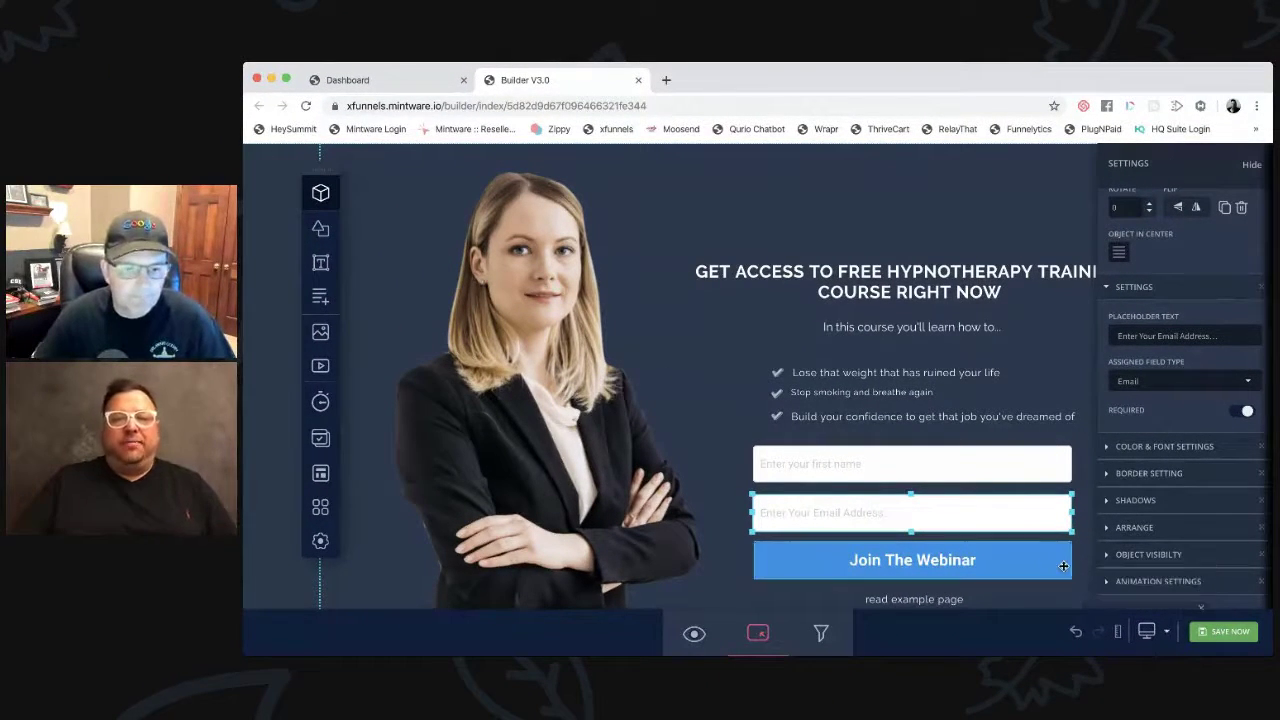
# Change the label of the "Join The Webinar" button to "Access Free Course".
pyautogui.scroll(-4, 870, 545)
pyautogui.click(867, 410)
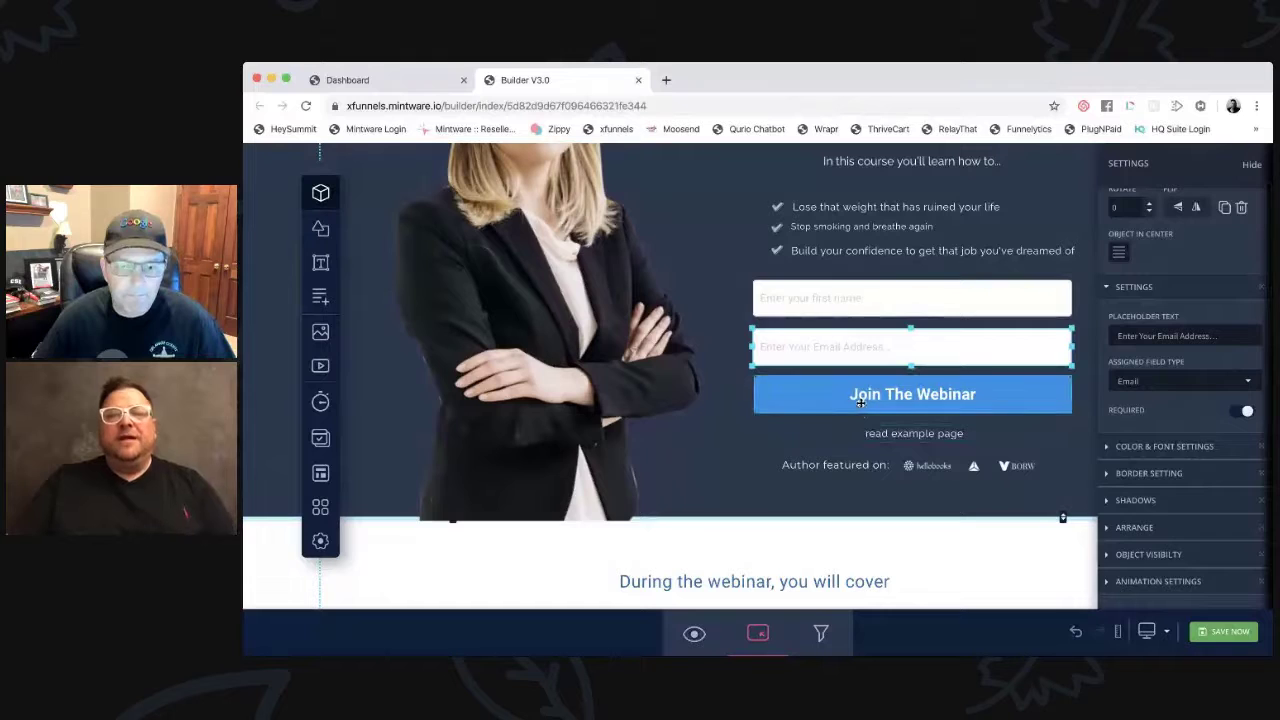
pyautogui.click(1169, 338)
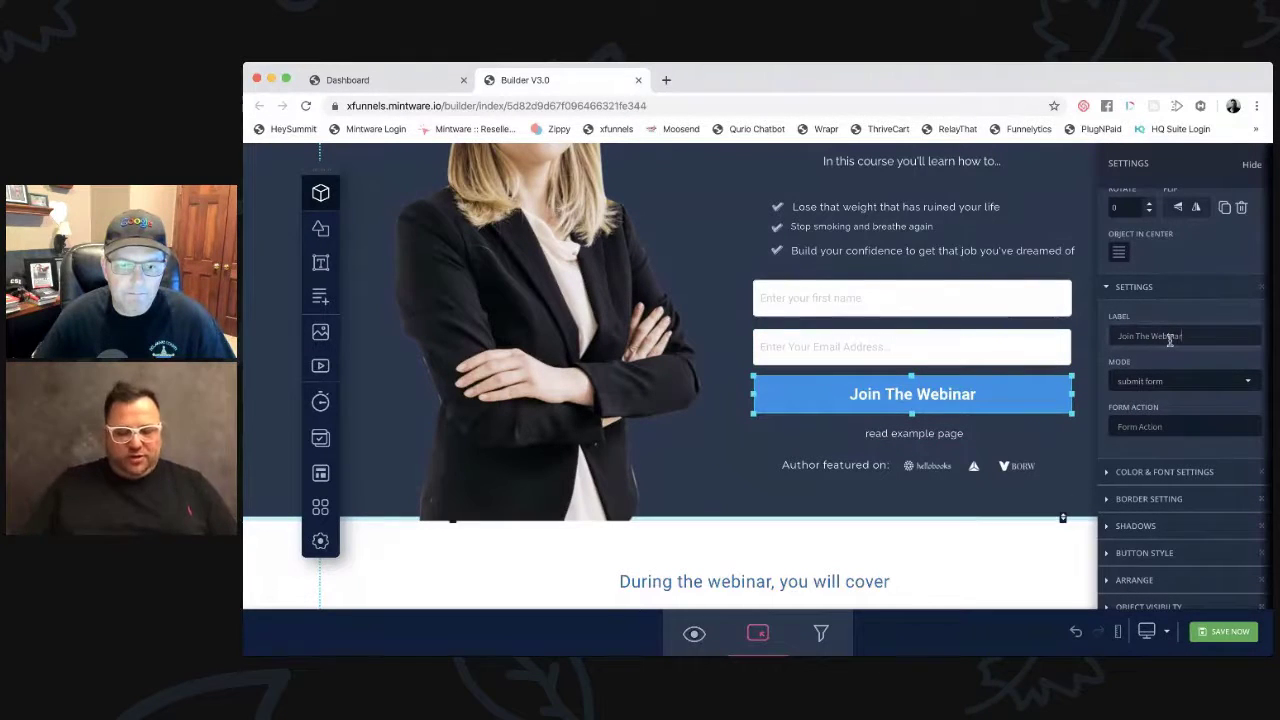
pyautogui.hotkey('ctrl', 'a')
pyautogui.write('Get Access')
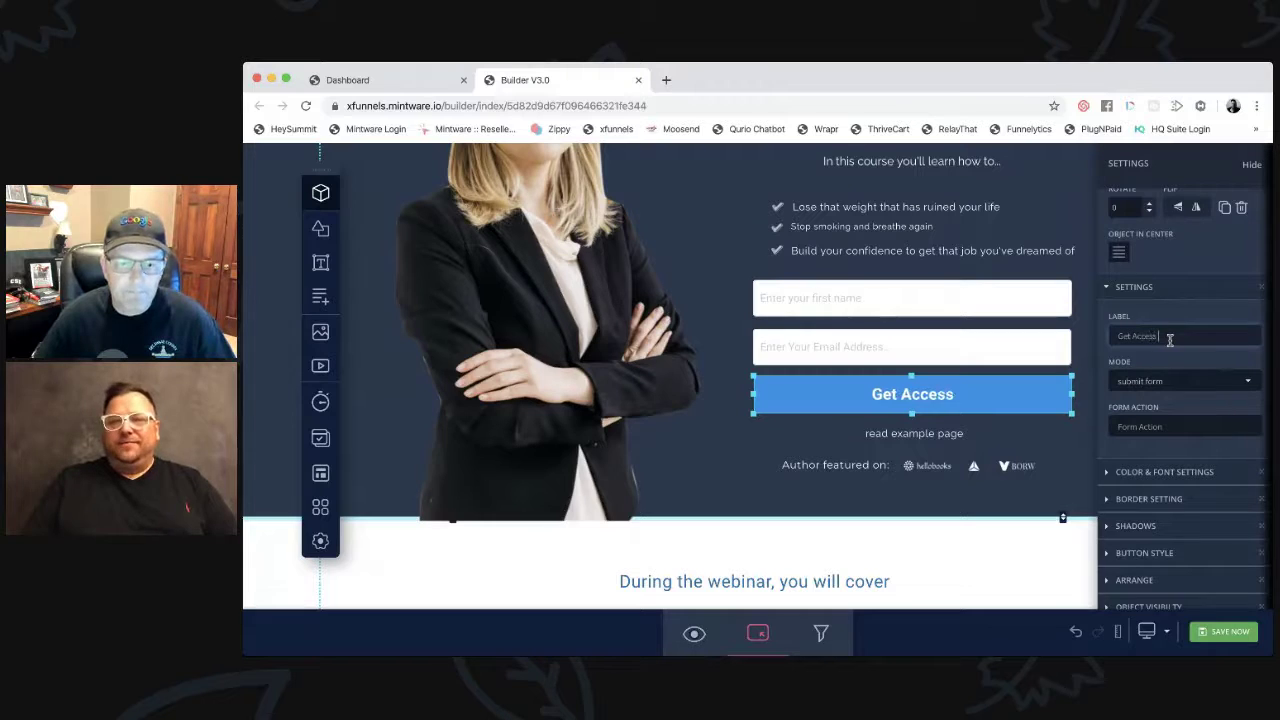
pyautogui.write(' Now')
pyautogui.hotkey('ctrl', 'a')
pyautogui.write('Accc')
pyautogui.press('BackSpace')
pyautogui.write('ess')
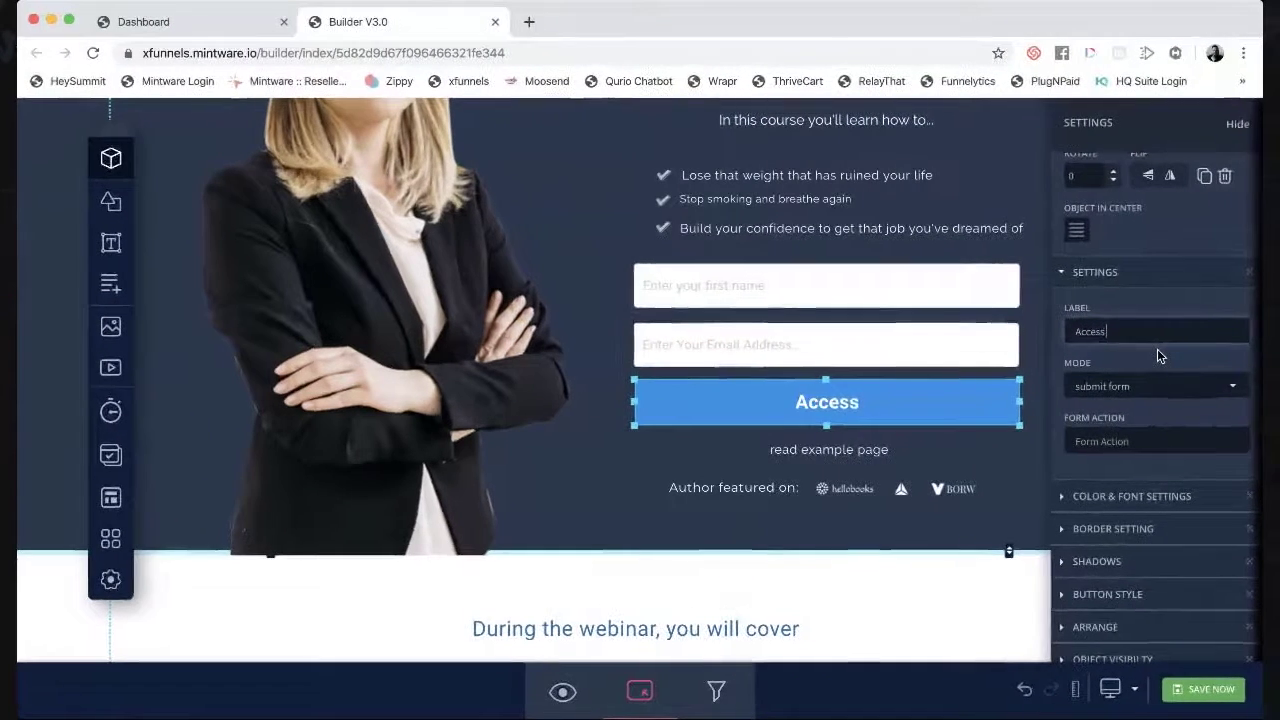
pyautogui.write(' Fee')
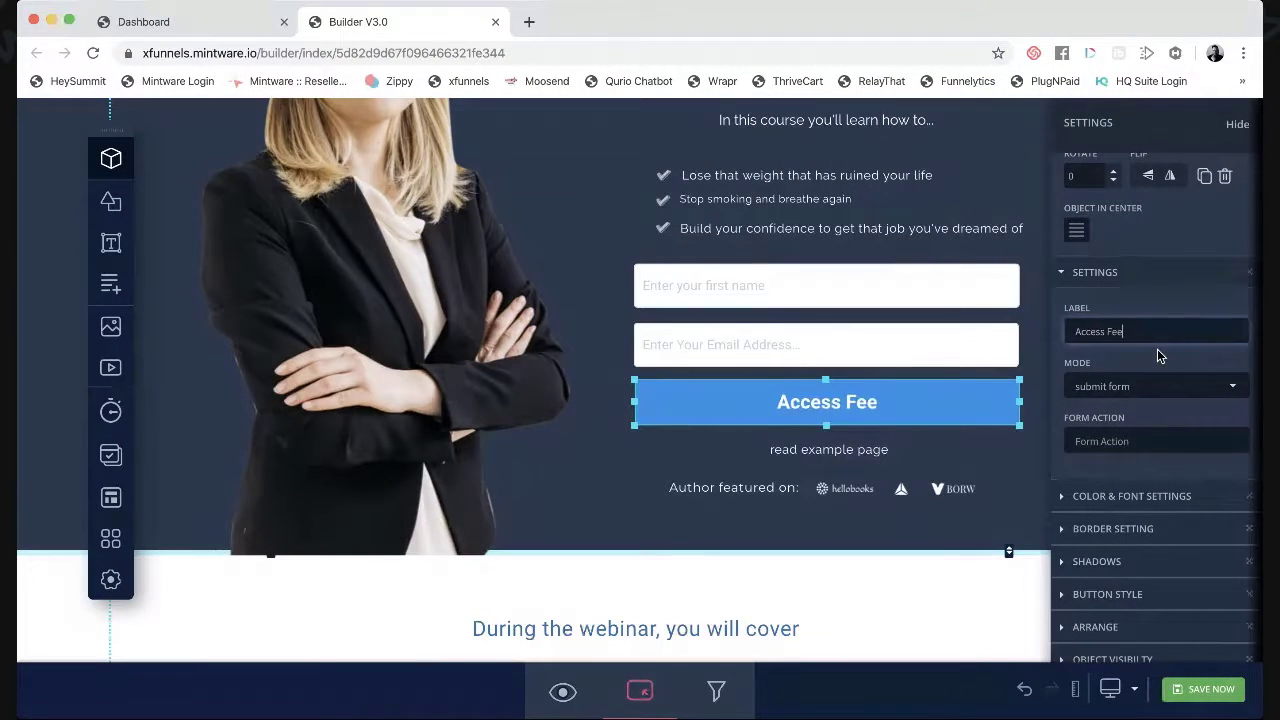
pyautogui.press('BackSpace')
pyautogui.write('ree Course')
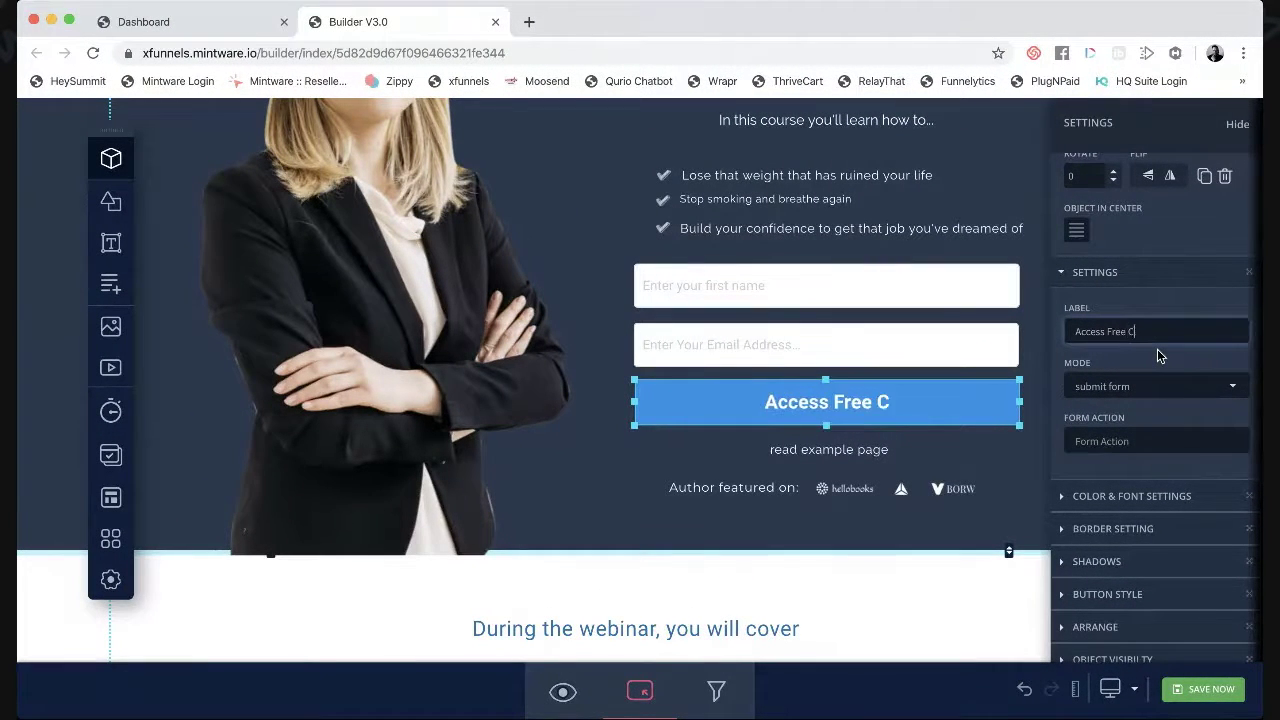
# Set the button's mode to optin, with leads type Xfunnels + Autoresponder and Moosend as the autoresponder.
pyautogui.click(1133, 401)
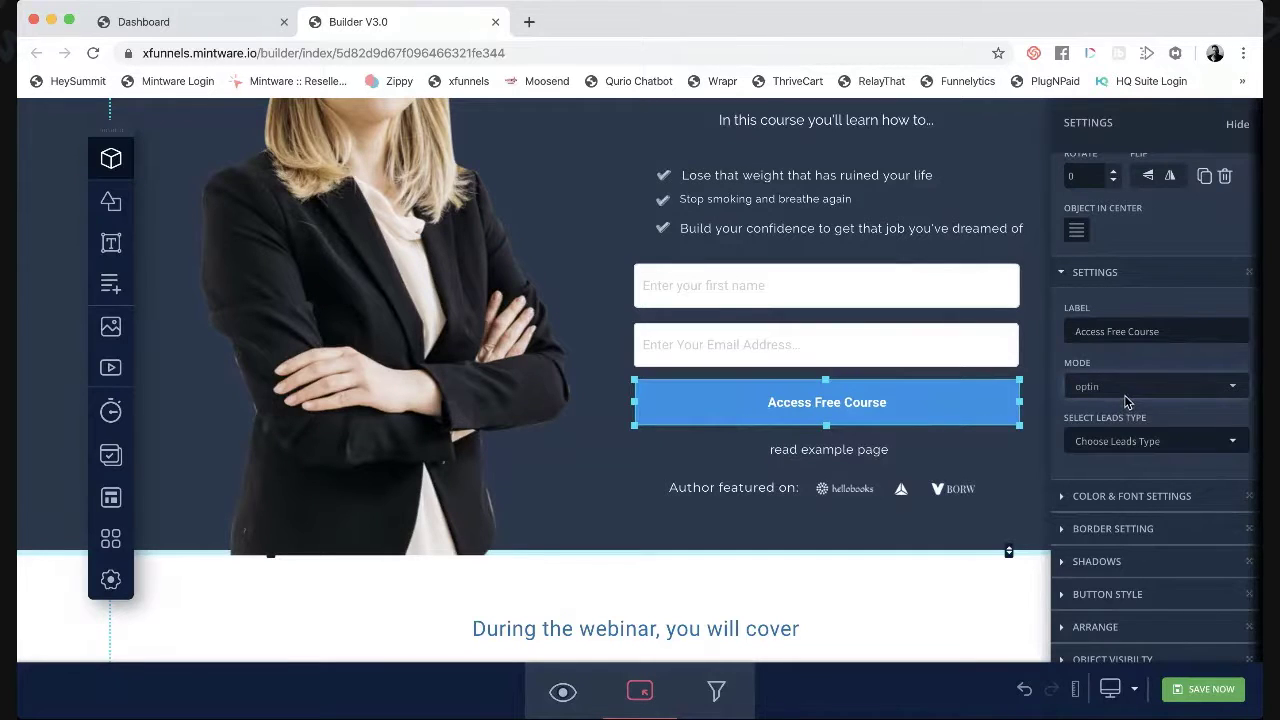
pyautogui.click(1097, 447)
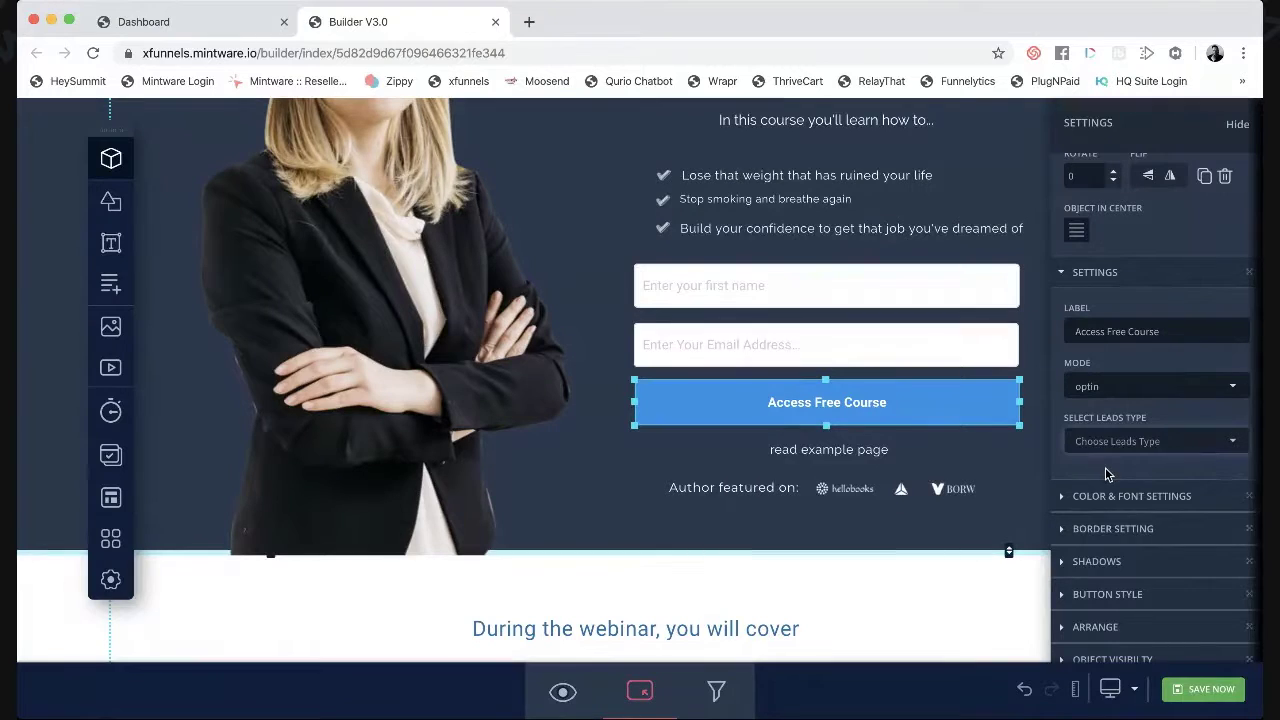
pyautogui.click(1110, 468)
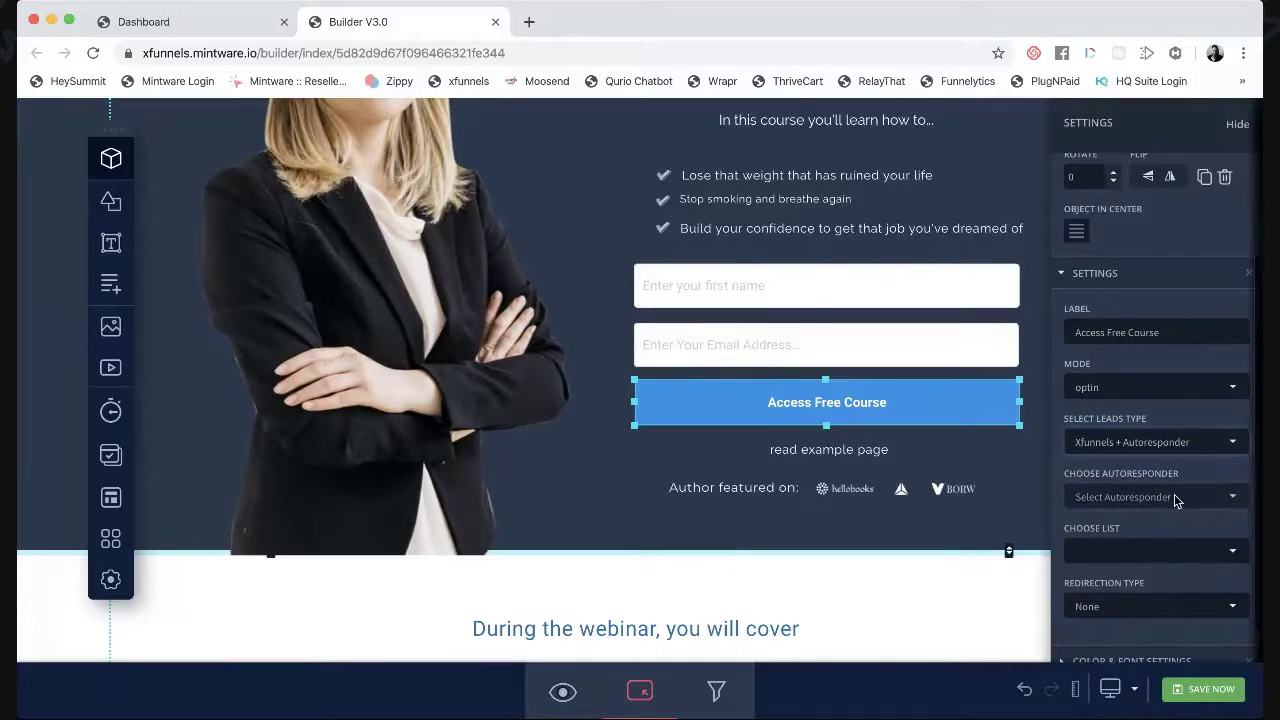
pyautogui.click(1135, 500)
pyautogui.click(1100, 498)
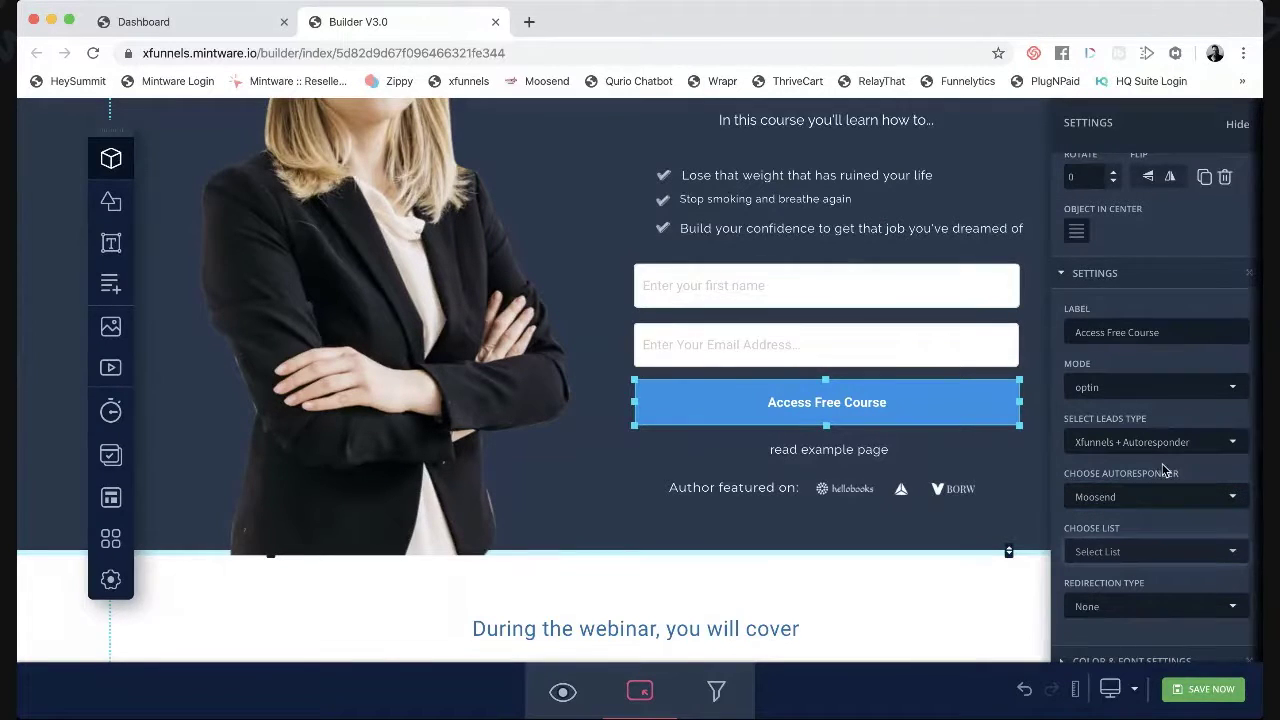
# Switch the button's leads type to Xfunnels with redirection to the next funnel step, and save the page.
pyautogui.click(1120, 432)
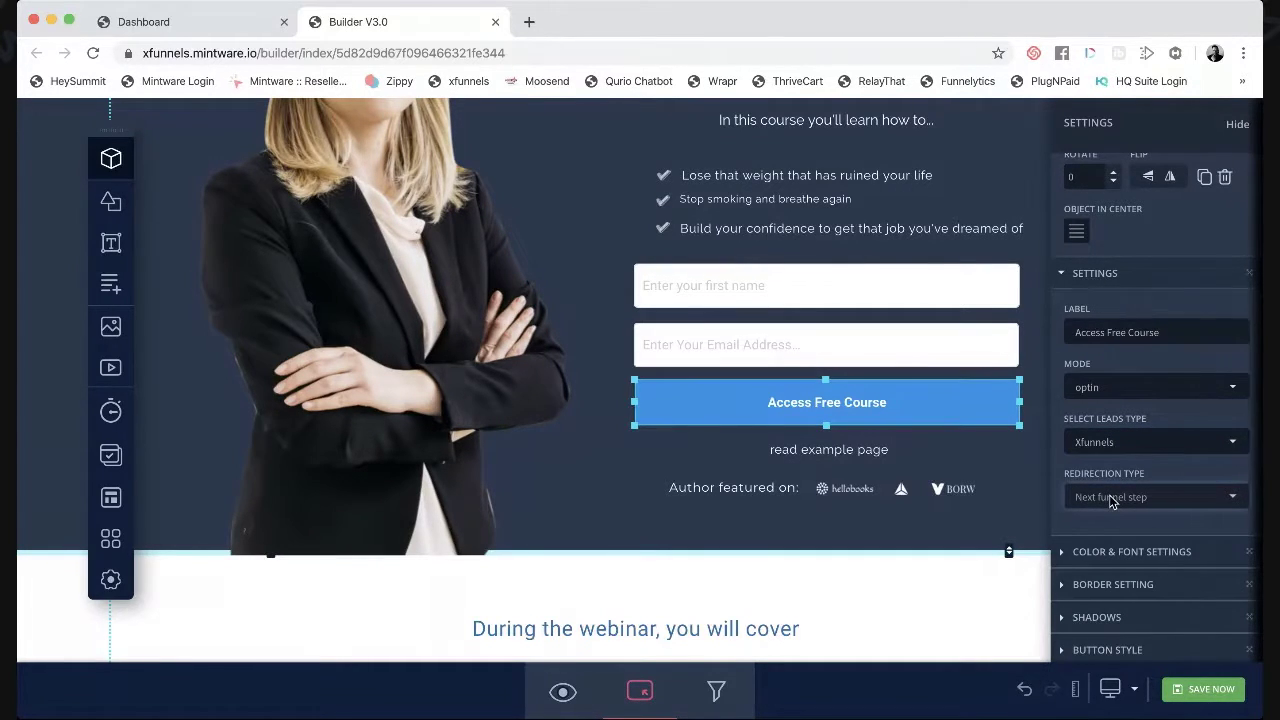
pyautogui.click(1205, 695)
pyautogui.click(1208, 692)
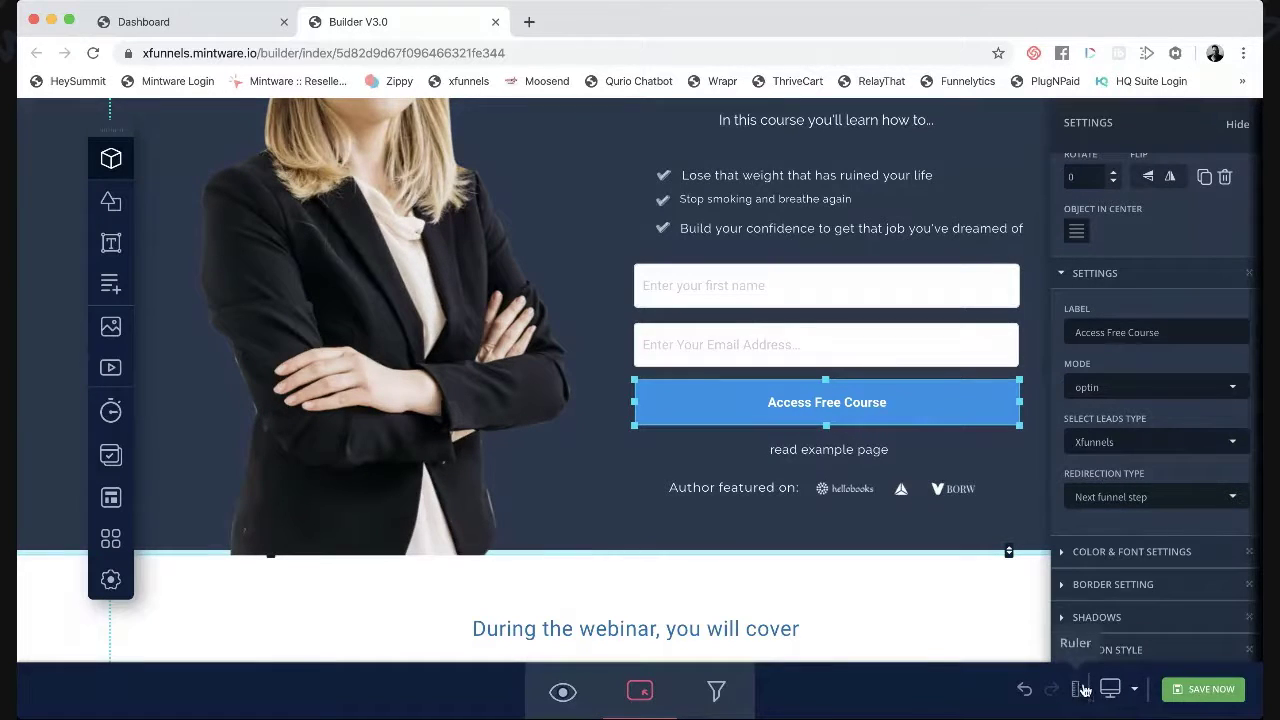
# Style the Access Free Course button with the 3D and Blick effects and the solid red Danger type, and save.
pyautogui.scroll(-2, 1127, 476)
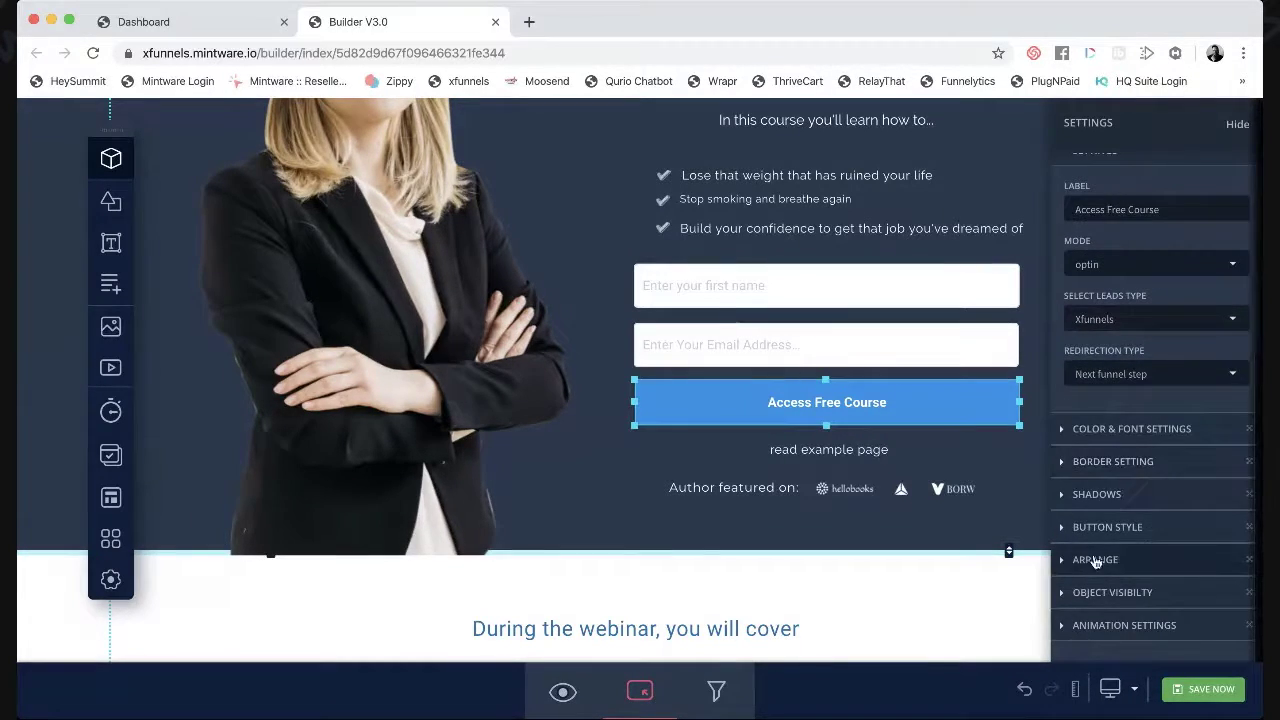
pyautogui.click(1082, 528)
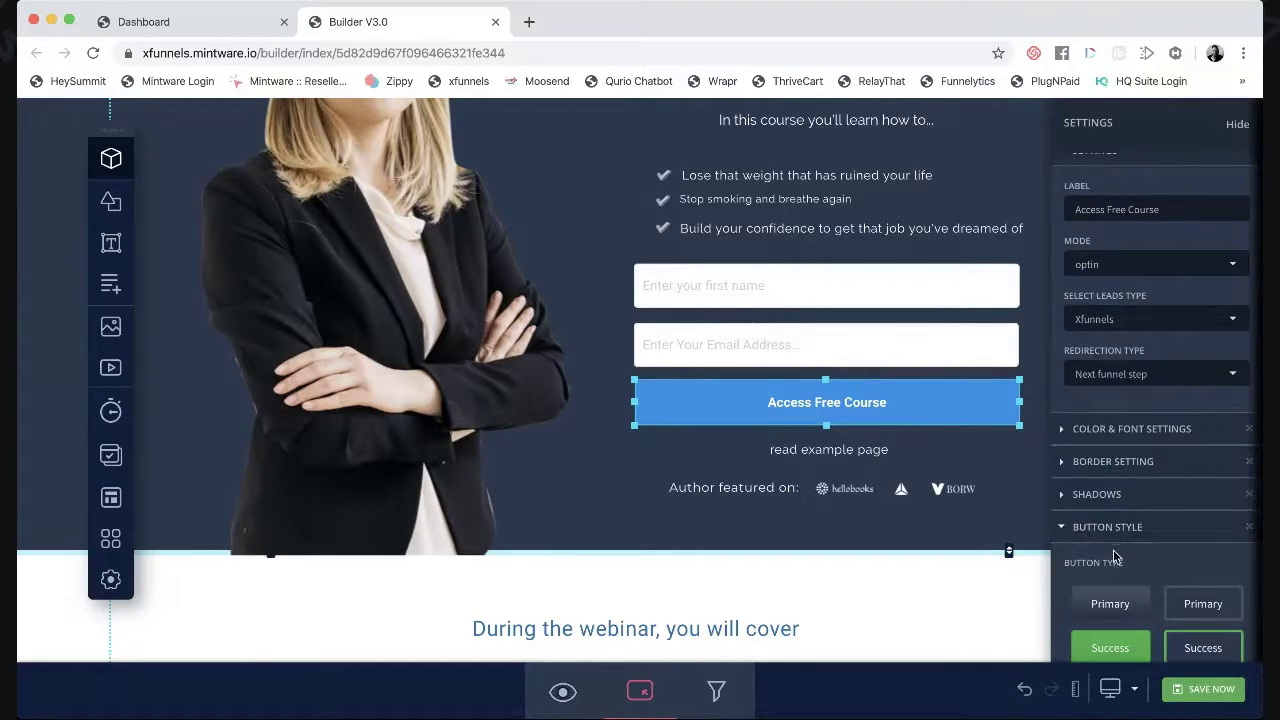
pyautogui.scroll(-5, 1120, 540)
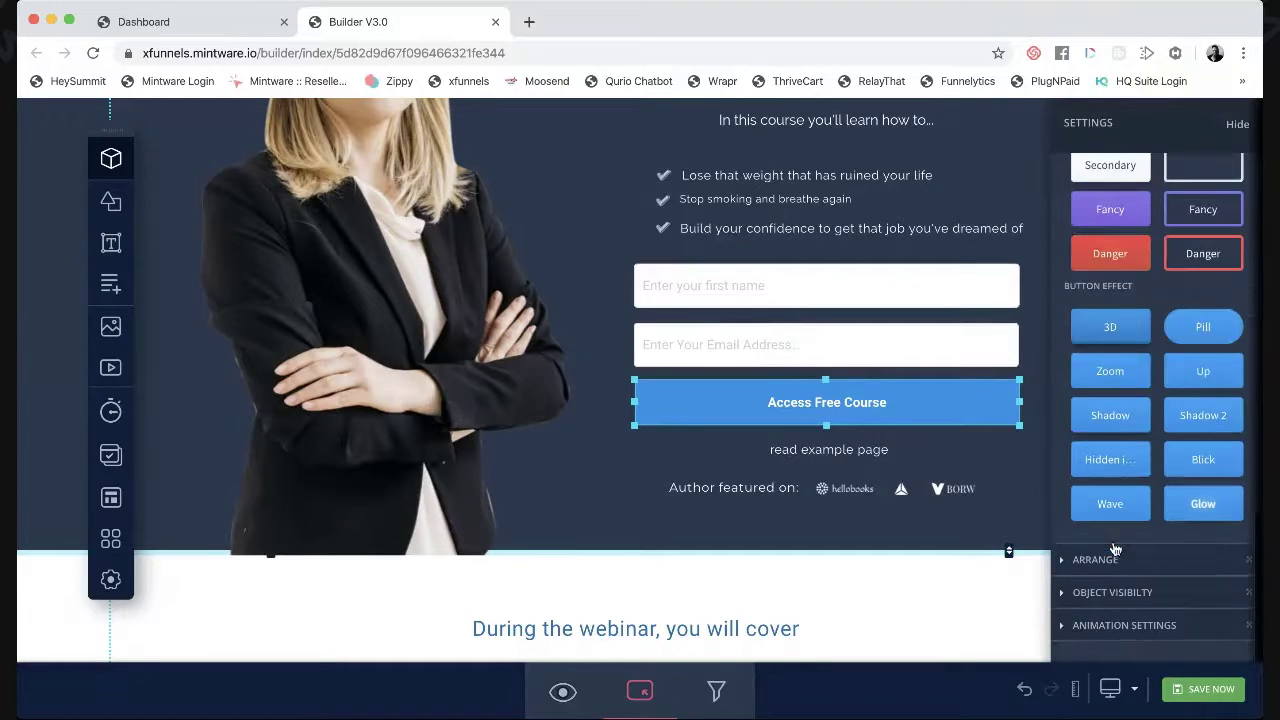
pyautogui.click(1110, 325)
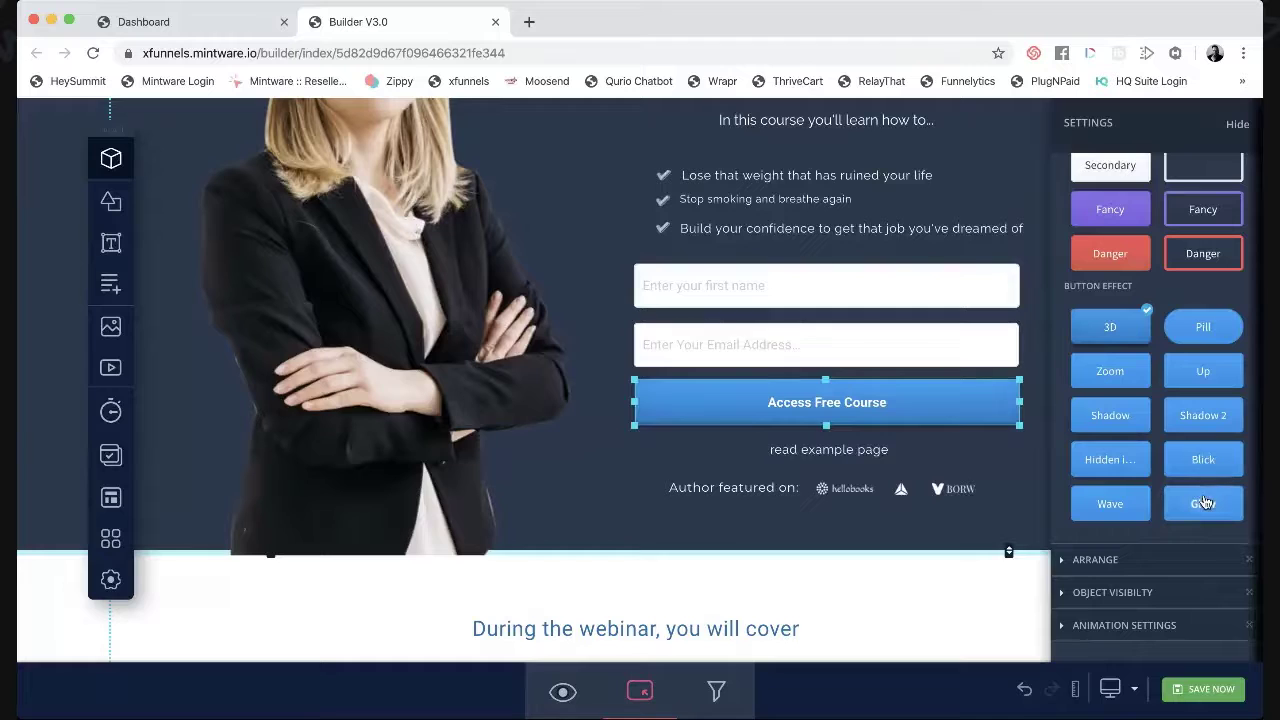
pyautogui.click(1198, 465)
pyautogui.click(1111, 255)
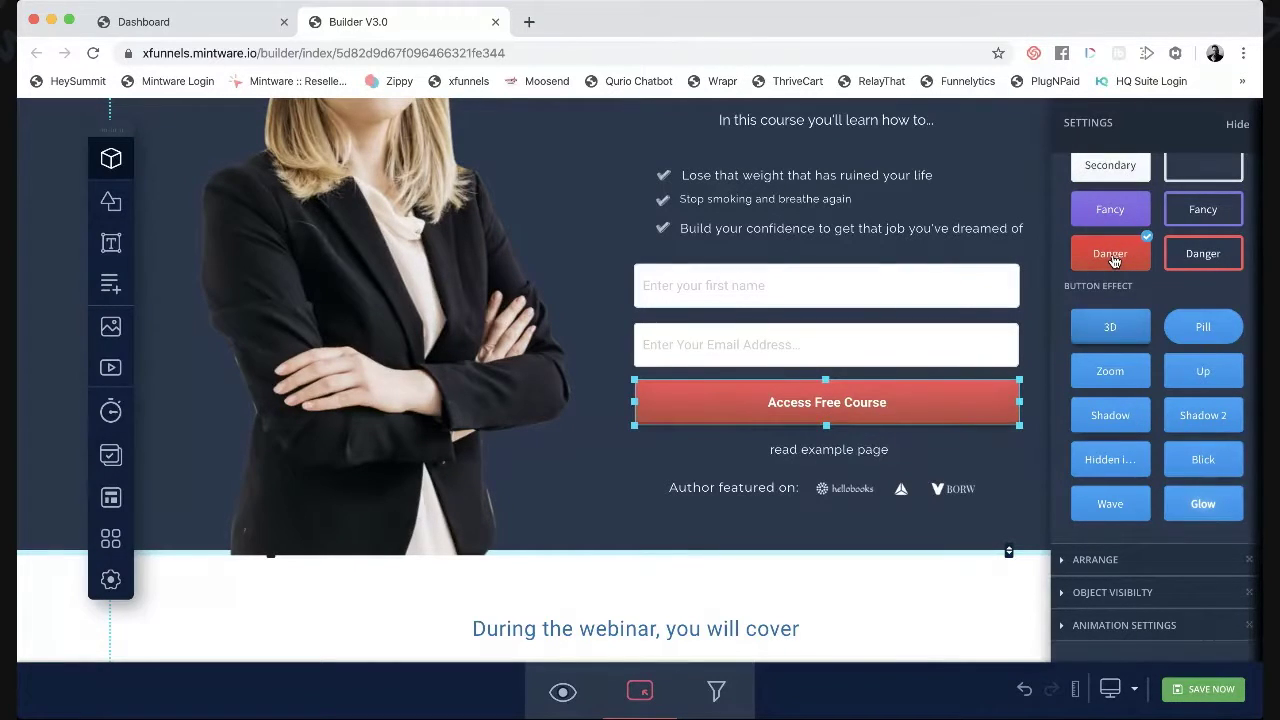
pyautogui.click(1197, 690)
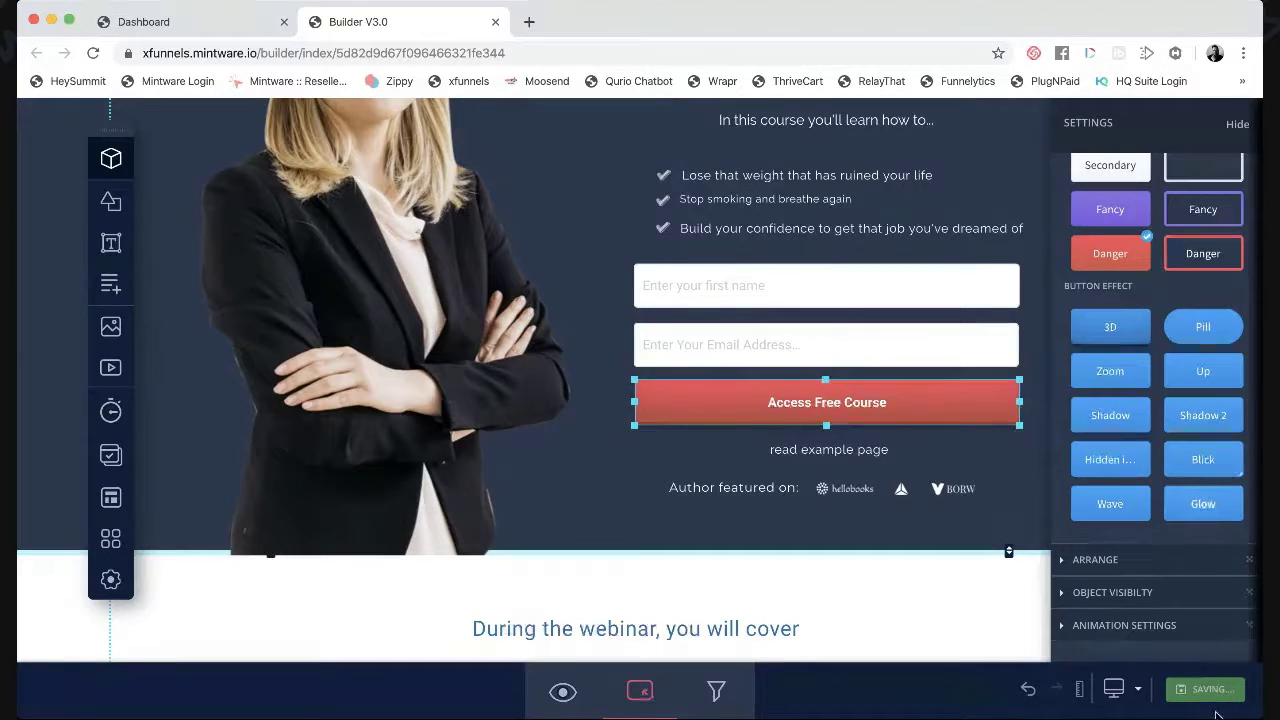
pyautogui.click(1205, 688)
# Replace the first feature's description under "During the webinar, you will cover" with "Here is where you can change it all!" and save.
pyautogui.scroll(-2, 798, 524)
pyautogui.scroll(-3, 798, 524)
pyautogui.scroll(1, 620, 240)
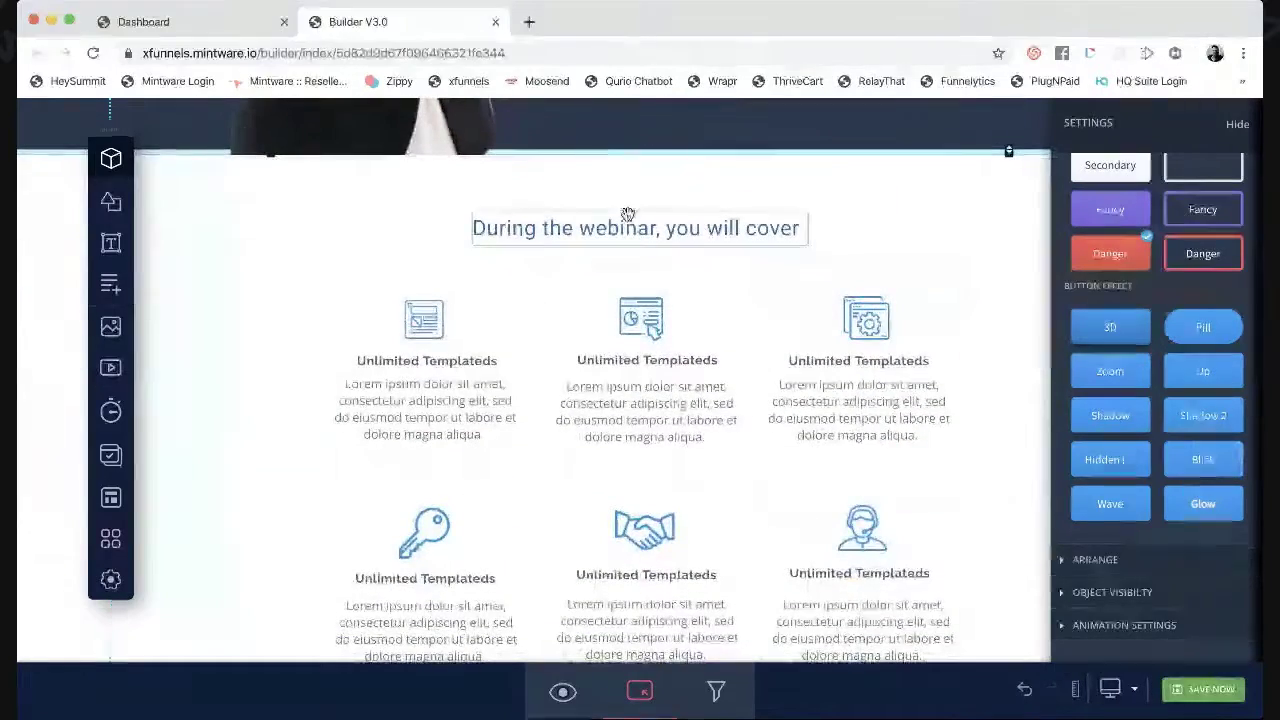
pyautogui.click(424, 415)
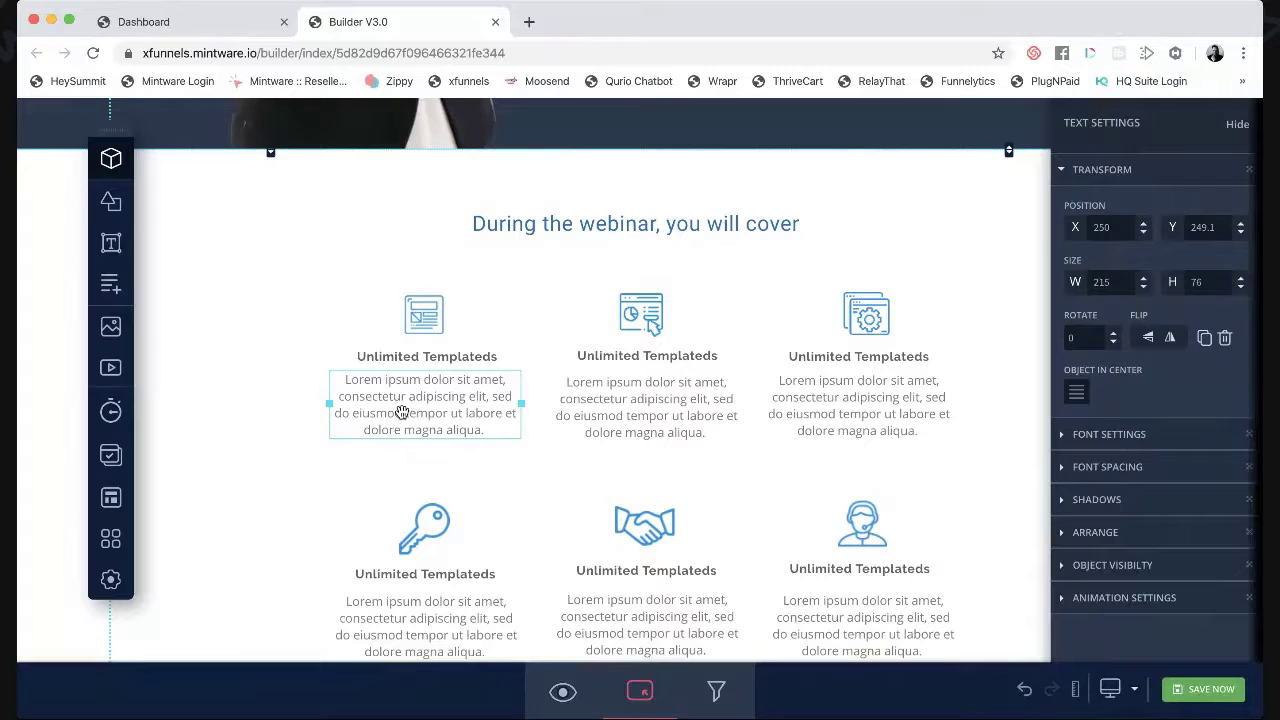
pyautogui.doubleClick(401, 413)
pyautogui.hotkey('ctrl', 'a')
pyautogui.write('Here is where you can ch')
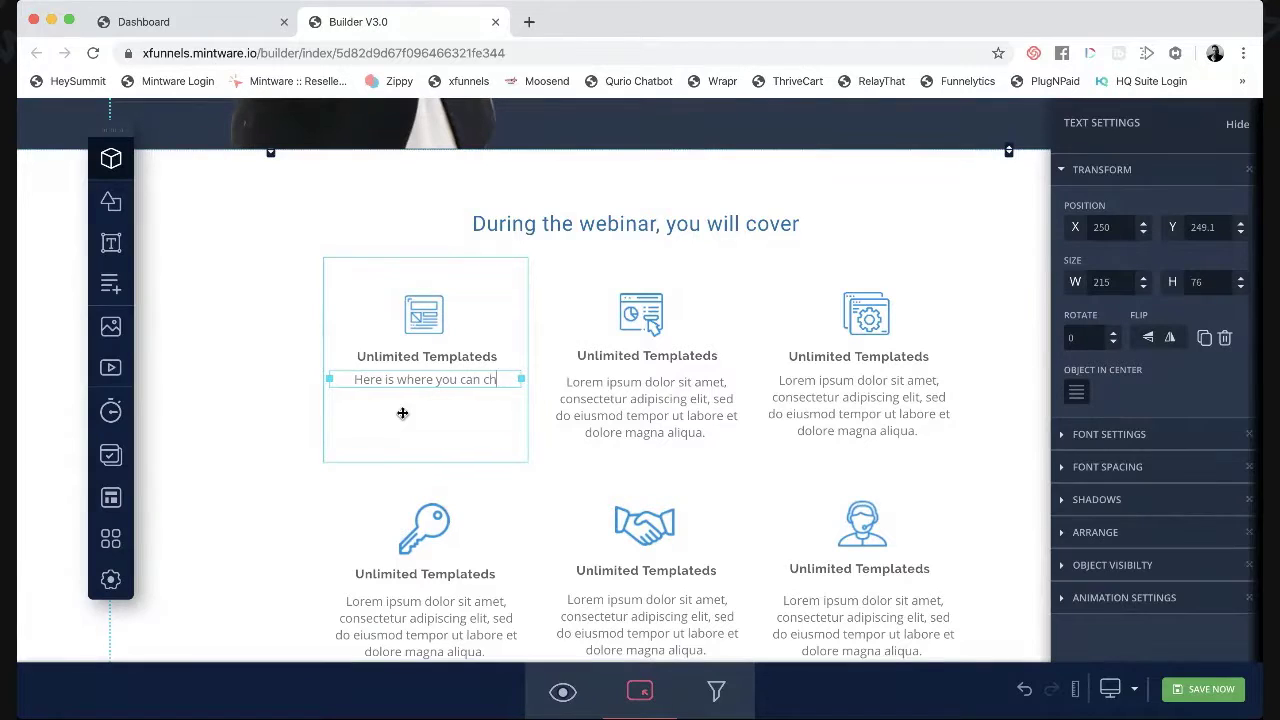
pyautogui.write('ange it all!')
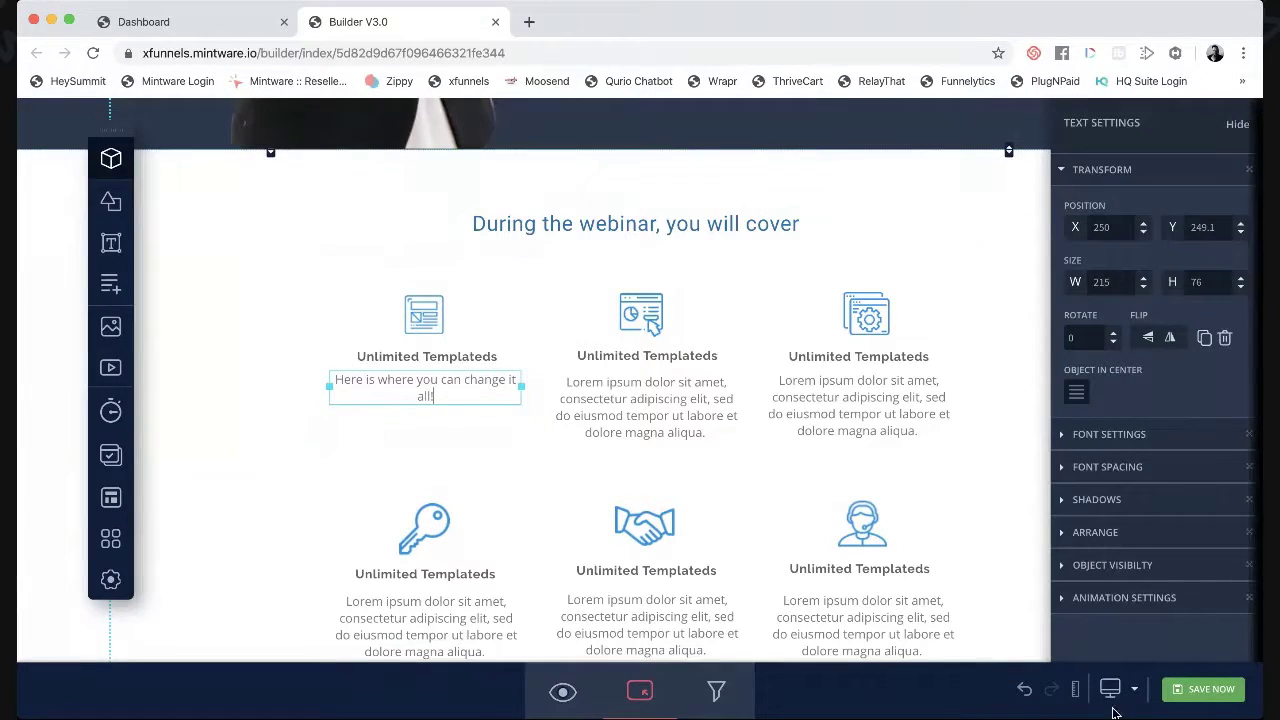
pyautogui.click(1208, 690)
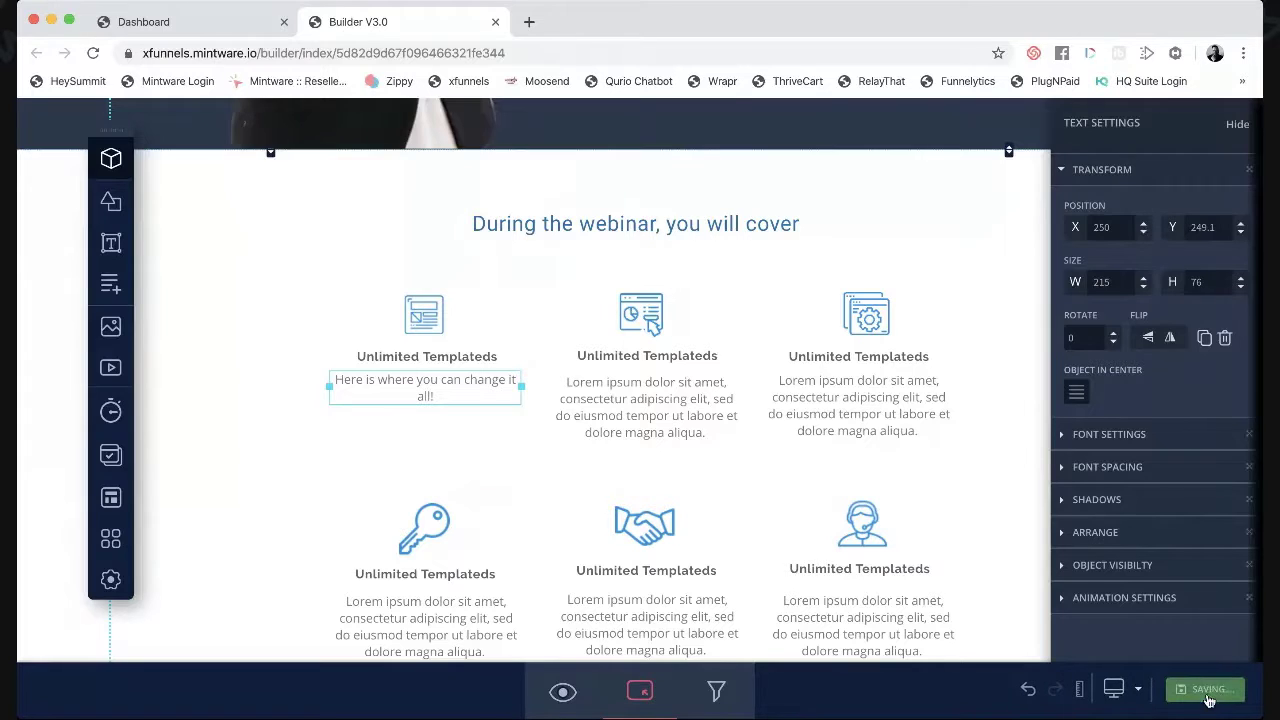
# In the mobile layout, shift the last feature block's headset icon to the left, center it again, and save the page.
pyautogui.click(1119, 690)
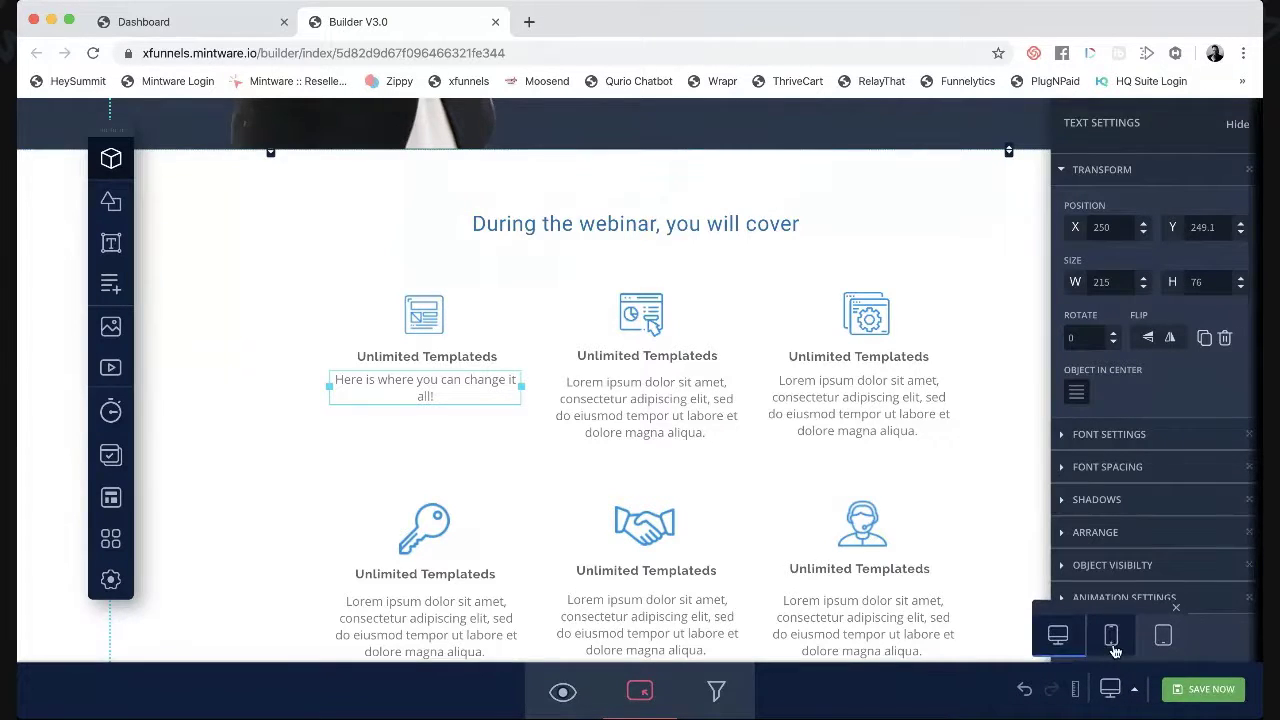
pyautogui.click(1111, 634)
pyautogui.scroll(-10, 746, 532)
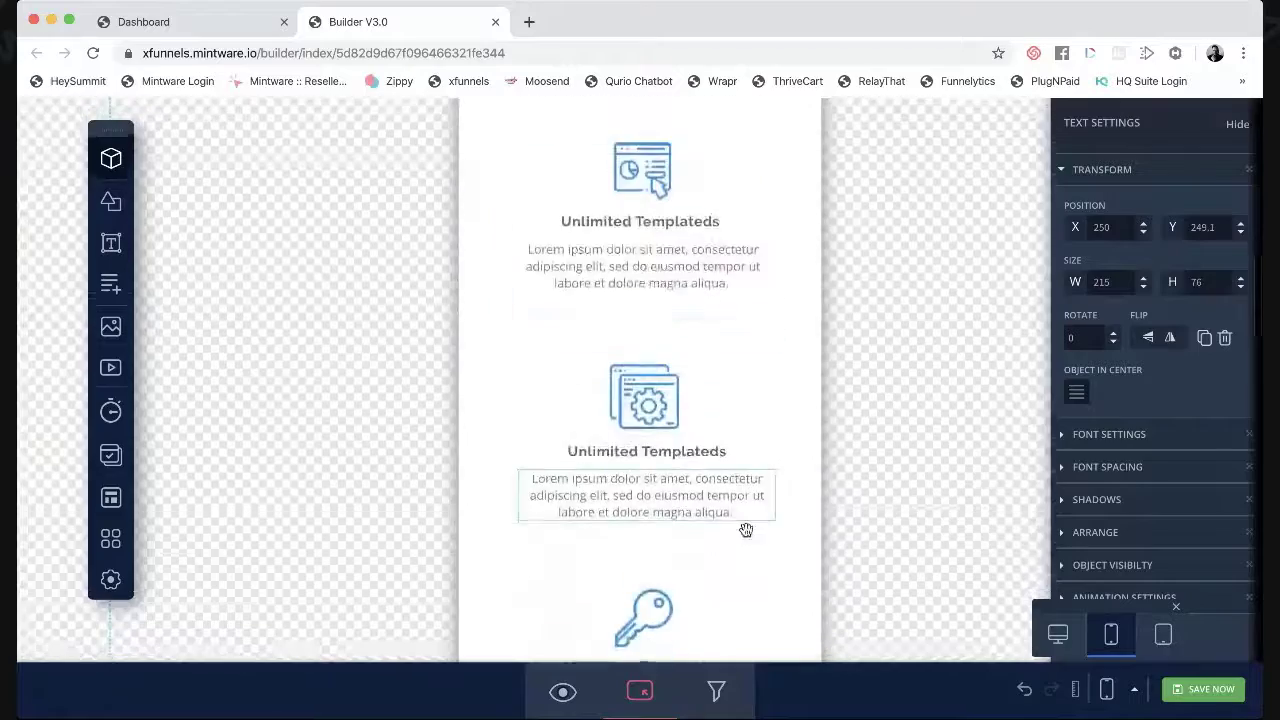
pyautogui.scroll(-2, 746, 530)
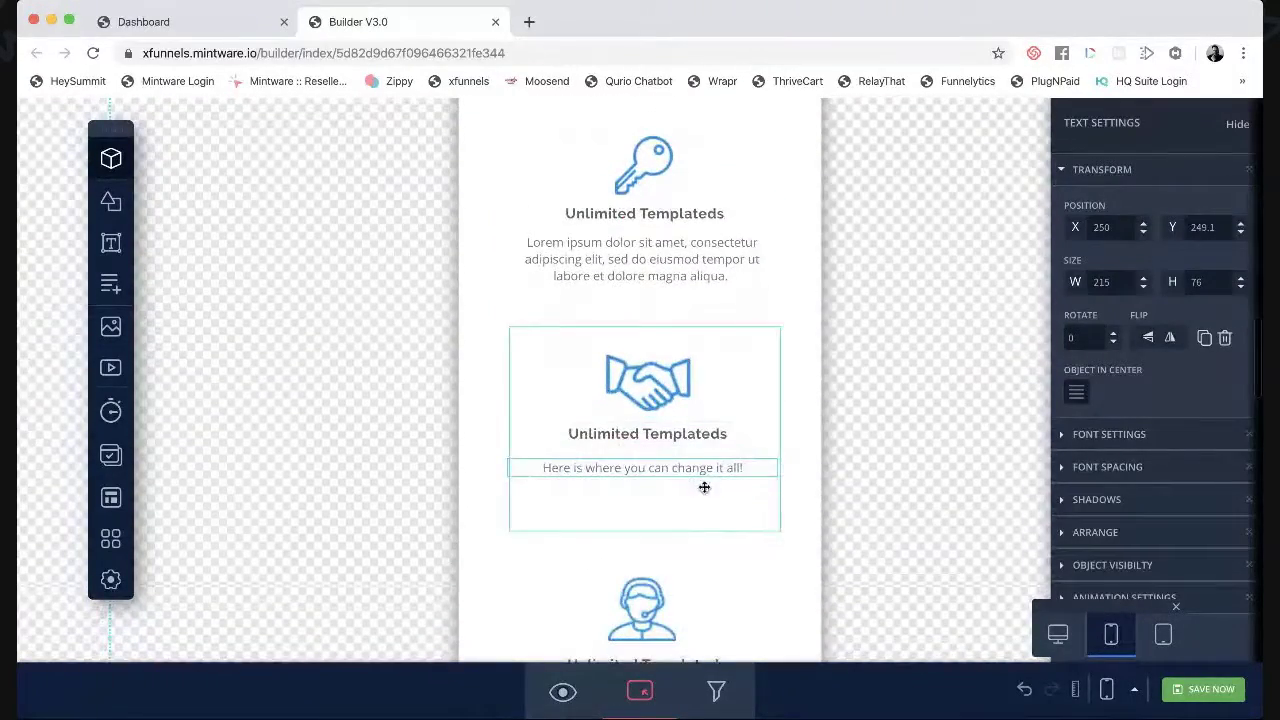
pyautogui.scroll(-5, 754, 594)
pyautogui.scroll(-1, 752, 603)
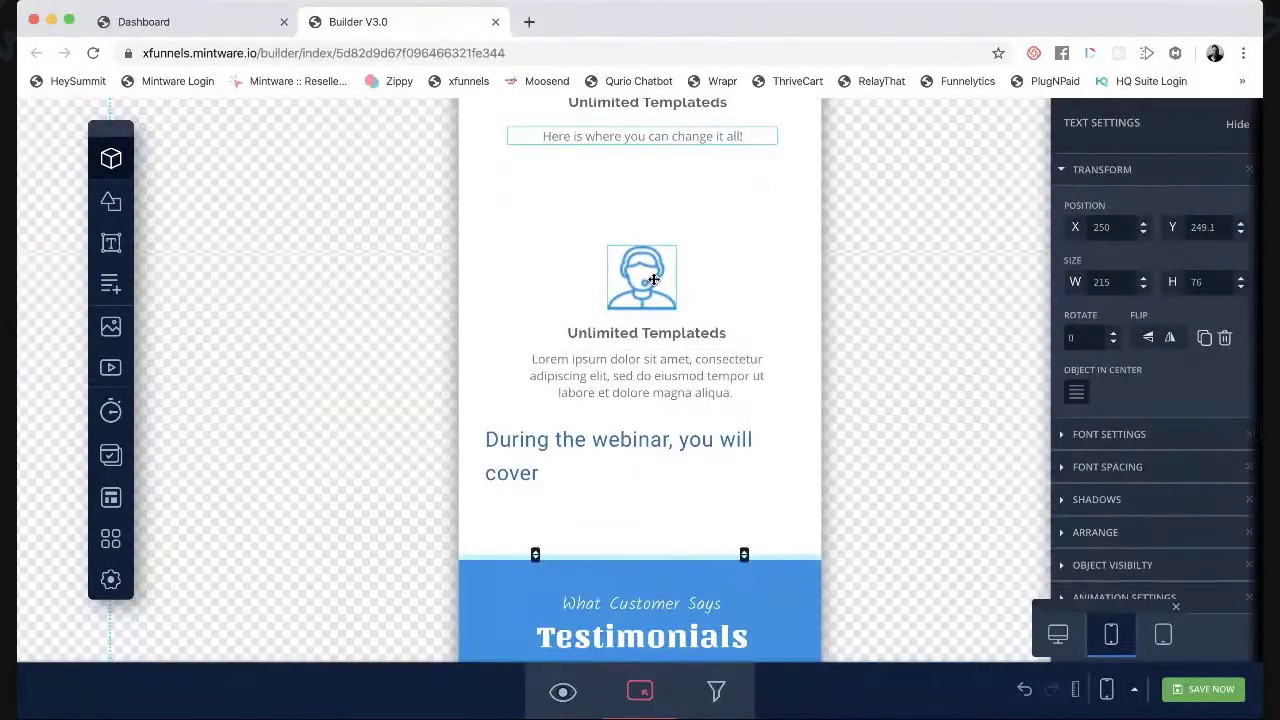
pyautogui.click(653, 279)
pyautogui.moveTo(653, 279); pyautogui.dragTo(603, 276)
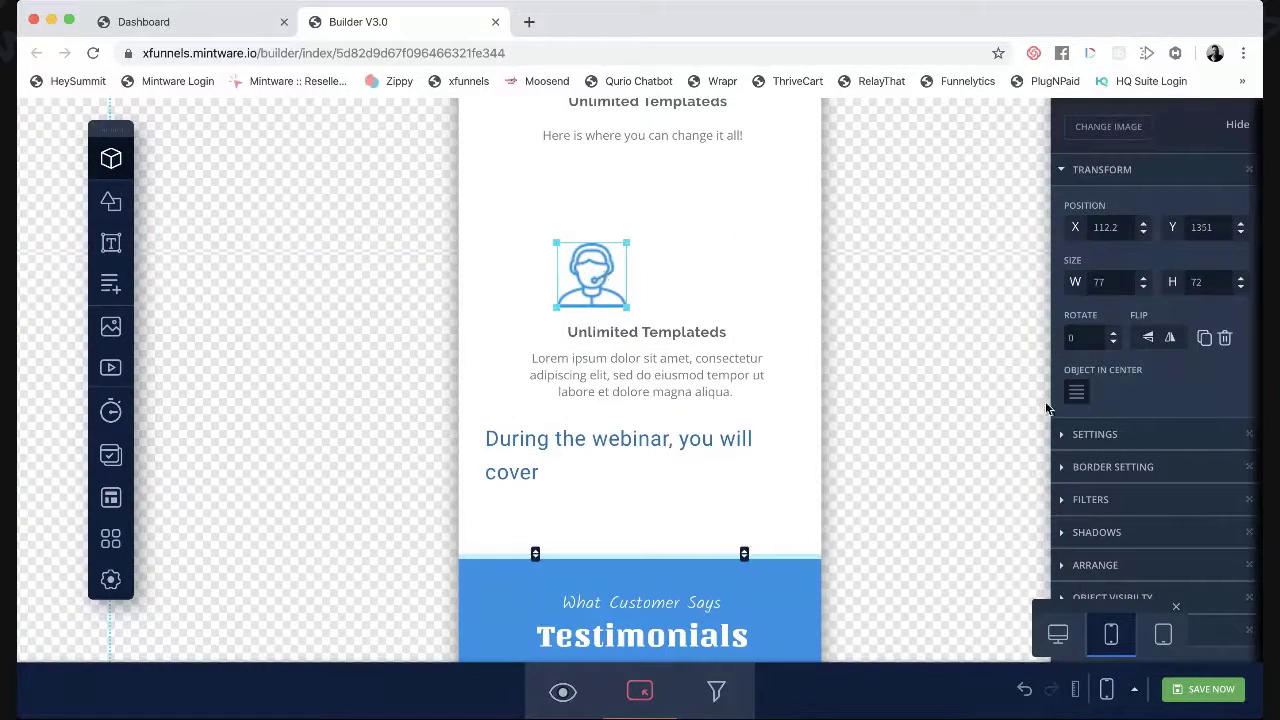
pyautogui.click(1076, 393)
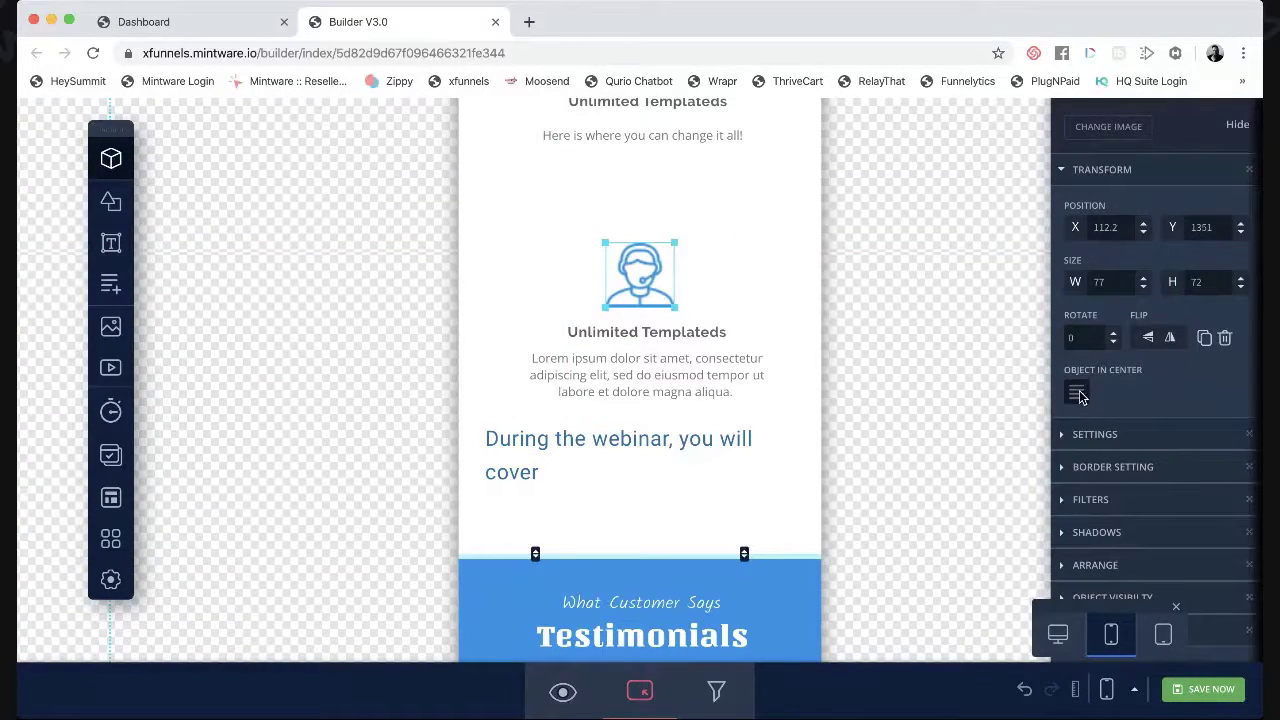
pyautogui.click(1193, 690)
# Look over the Testimonials section in the mobile layout and switch back to the desktop layout.
pyautogui.scroll(-5, 638, 299)
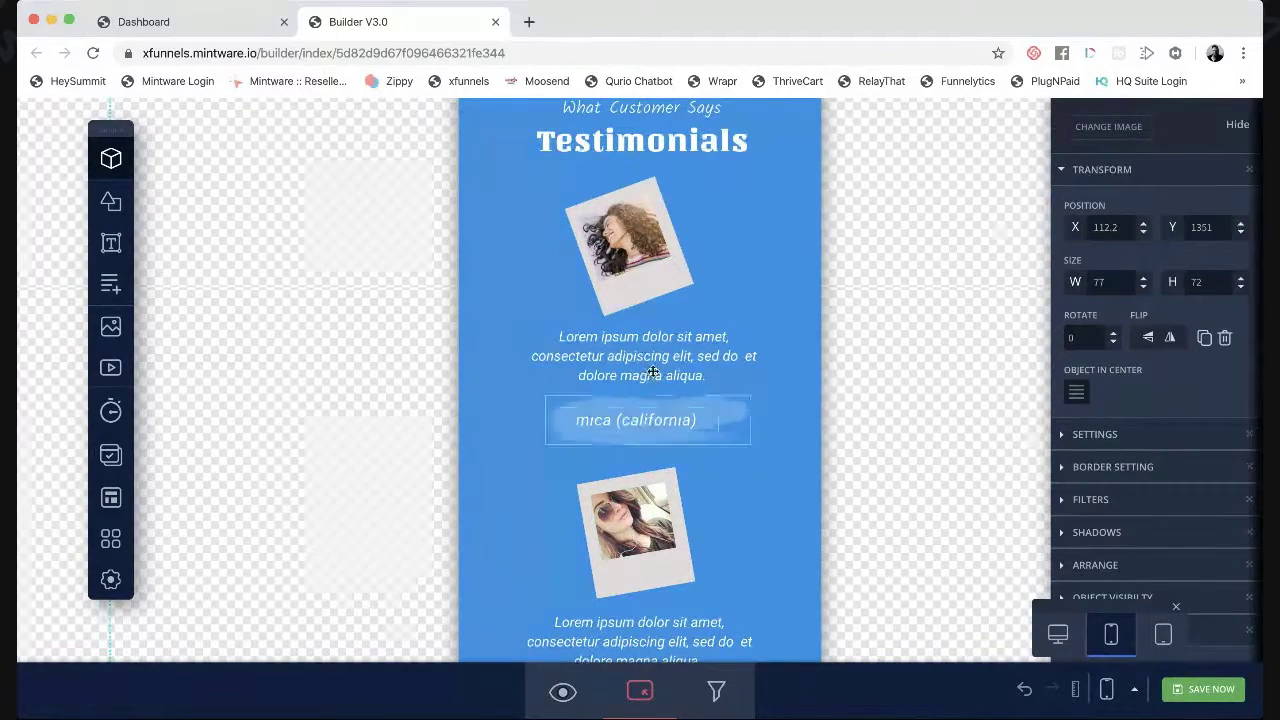
pyautogui.click(620, 222)
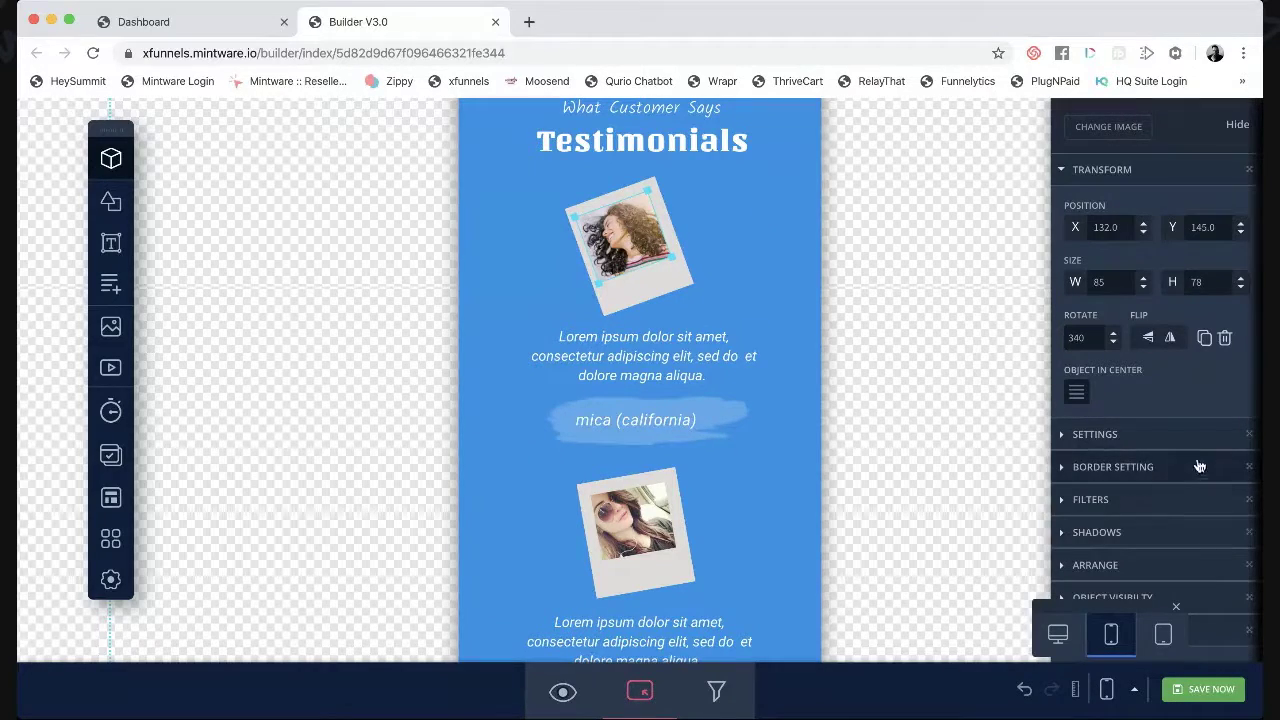
pyautogui.click(1058, 634)
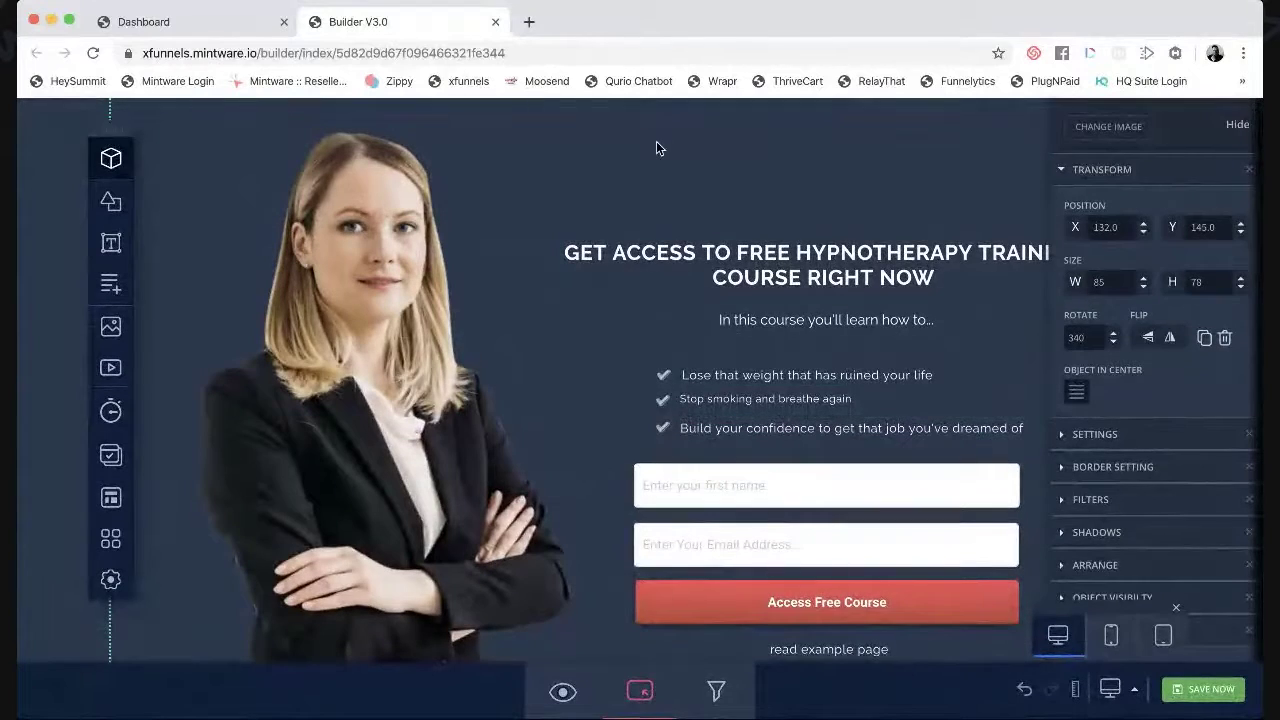
# Set the hero block's background to the 2232x2976 seashore photo from Stock Images, keeping the default crop.
pyautogui.click(656, 146)
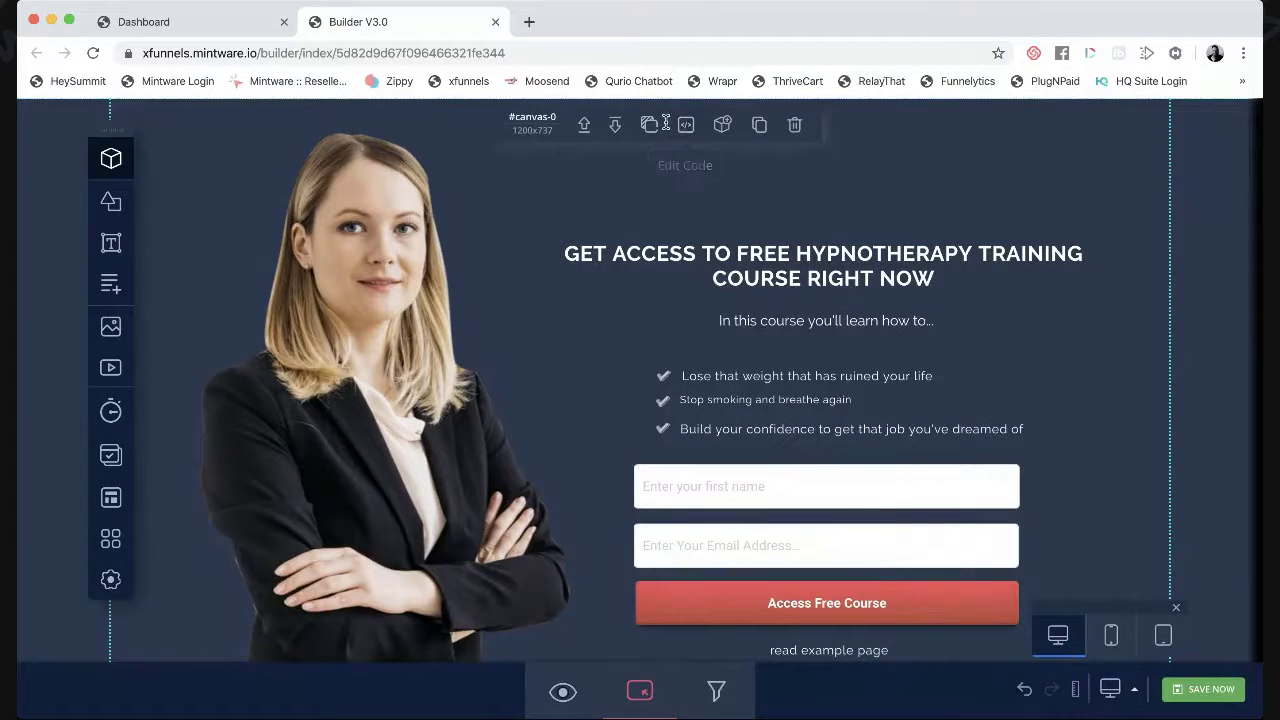
pyautogui.click(649, 124)
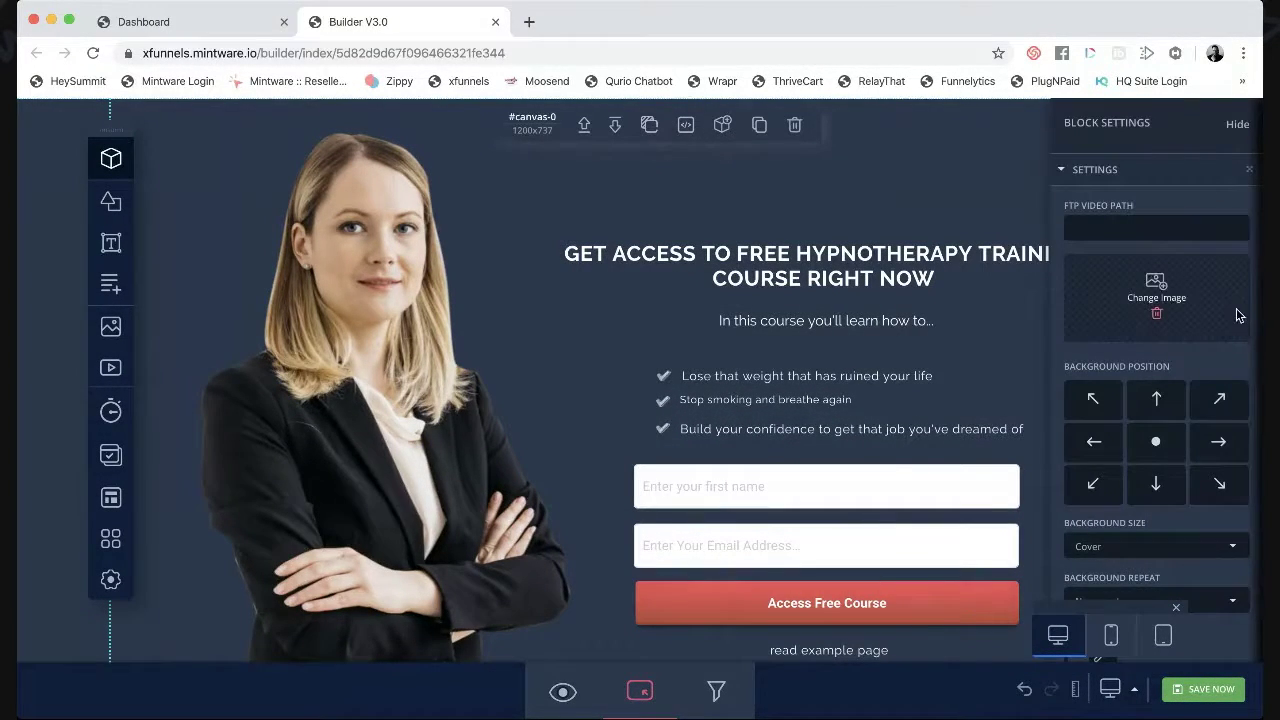
pyautogui.scroll(-3, 1201, 319)
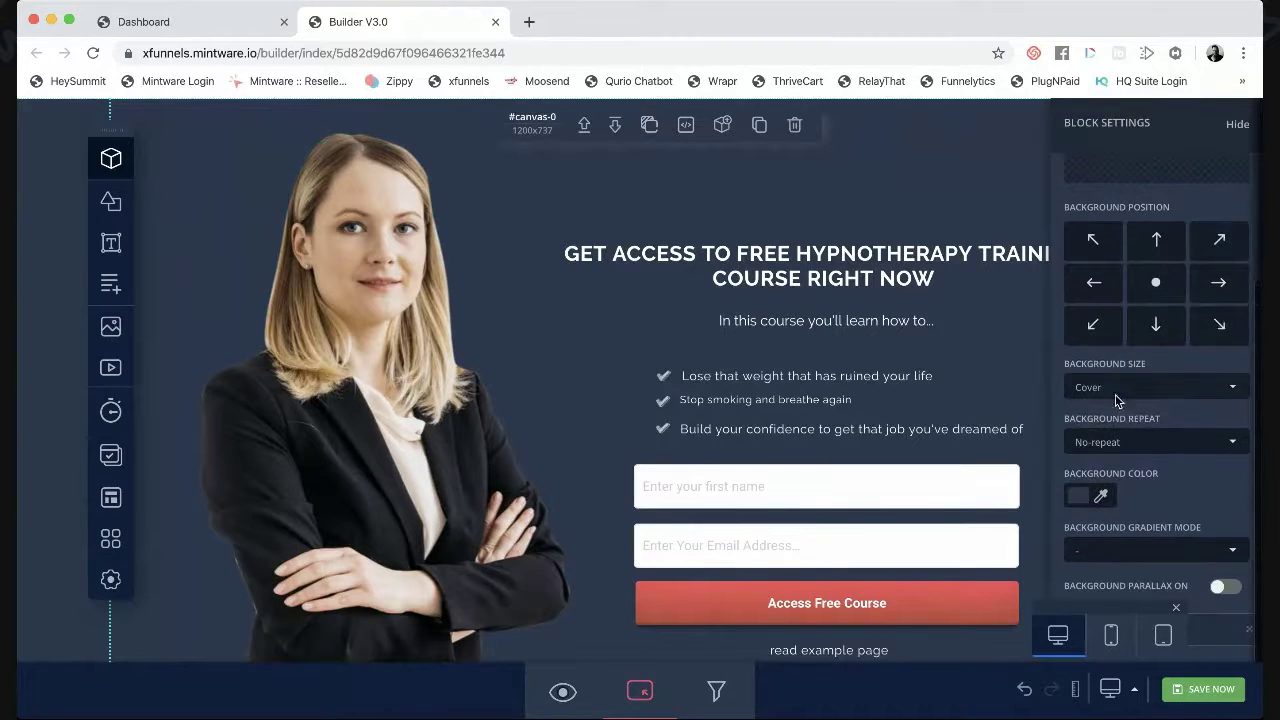
pyautogui.scroll(3, 1152, 395)
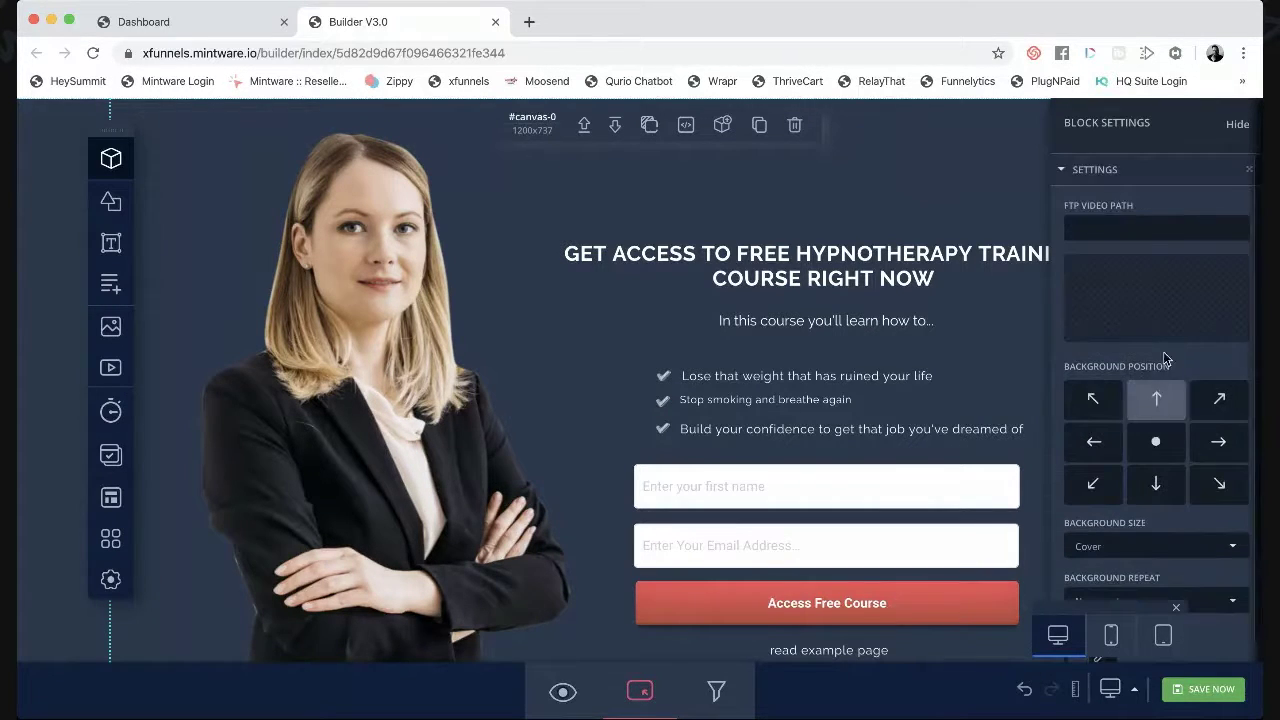
pyautogui.click(1157, 288)
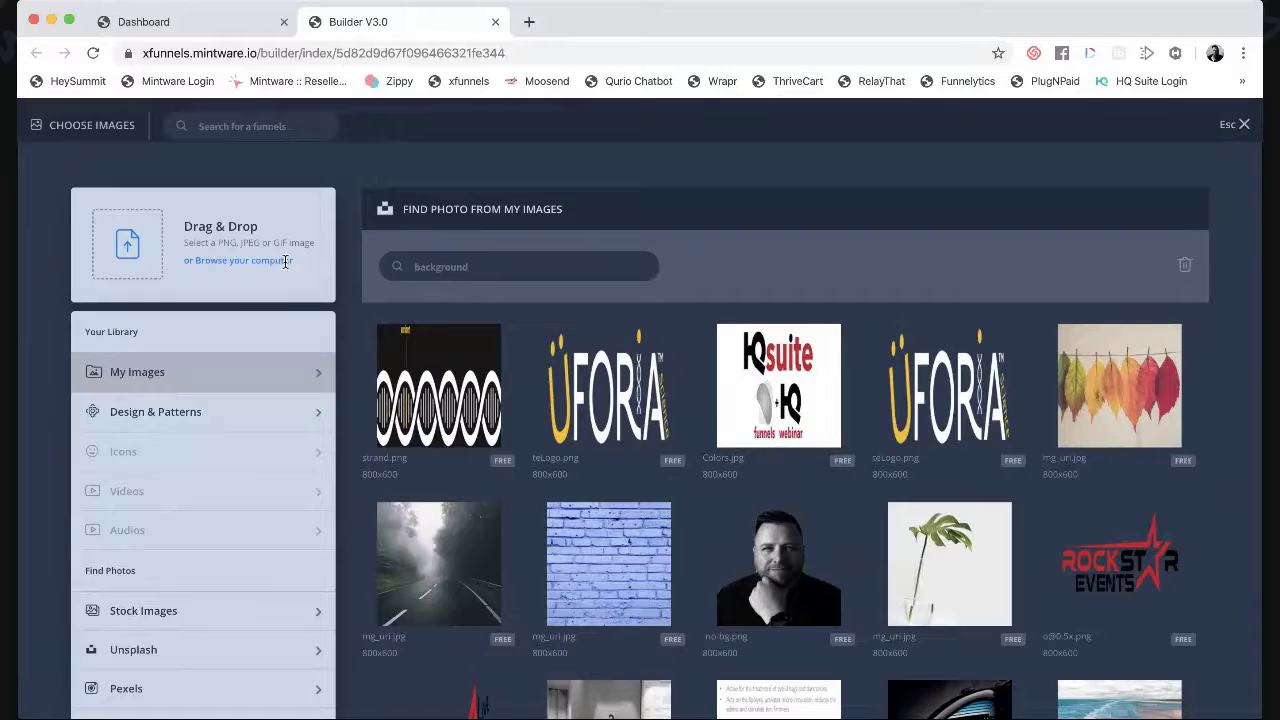
pyautogui.scroll(-5, 222, 460)
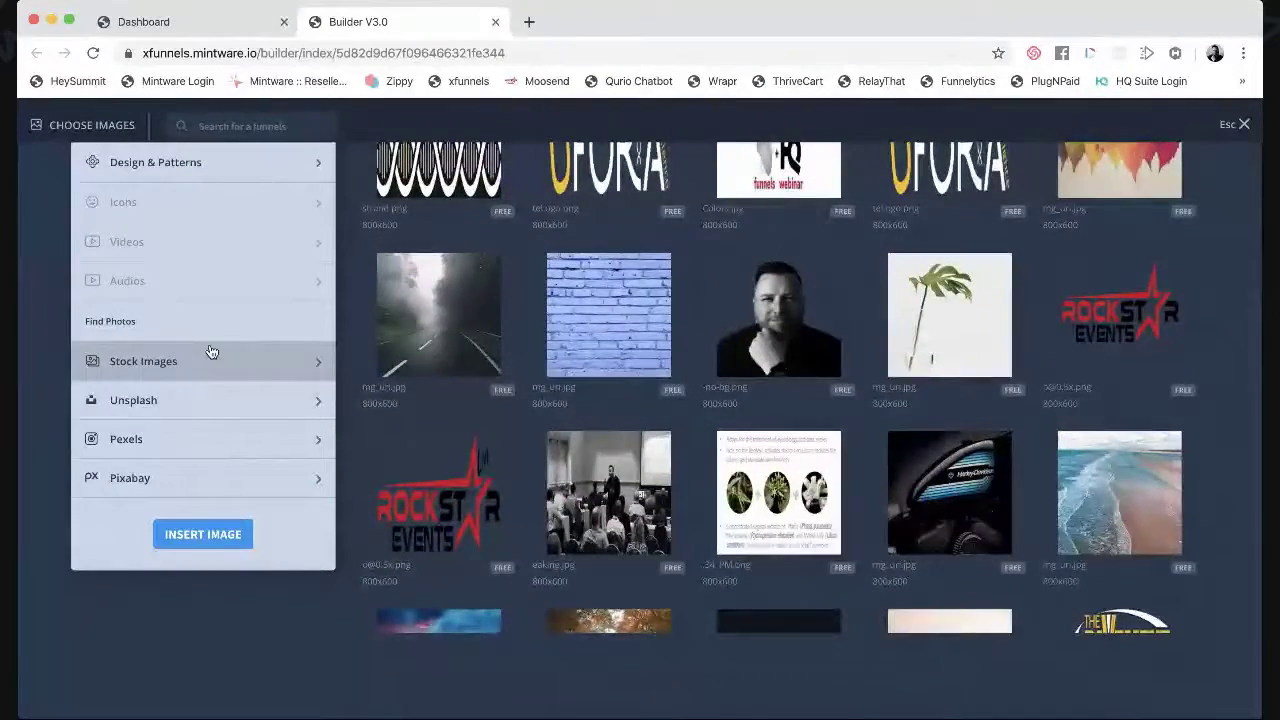
pyautogui.scroll(5, 557, 287)
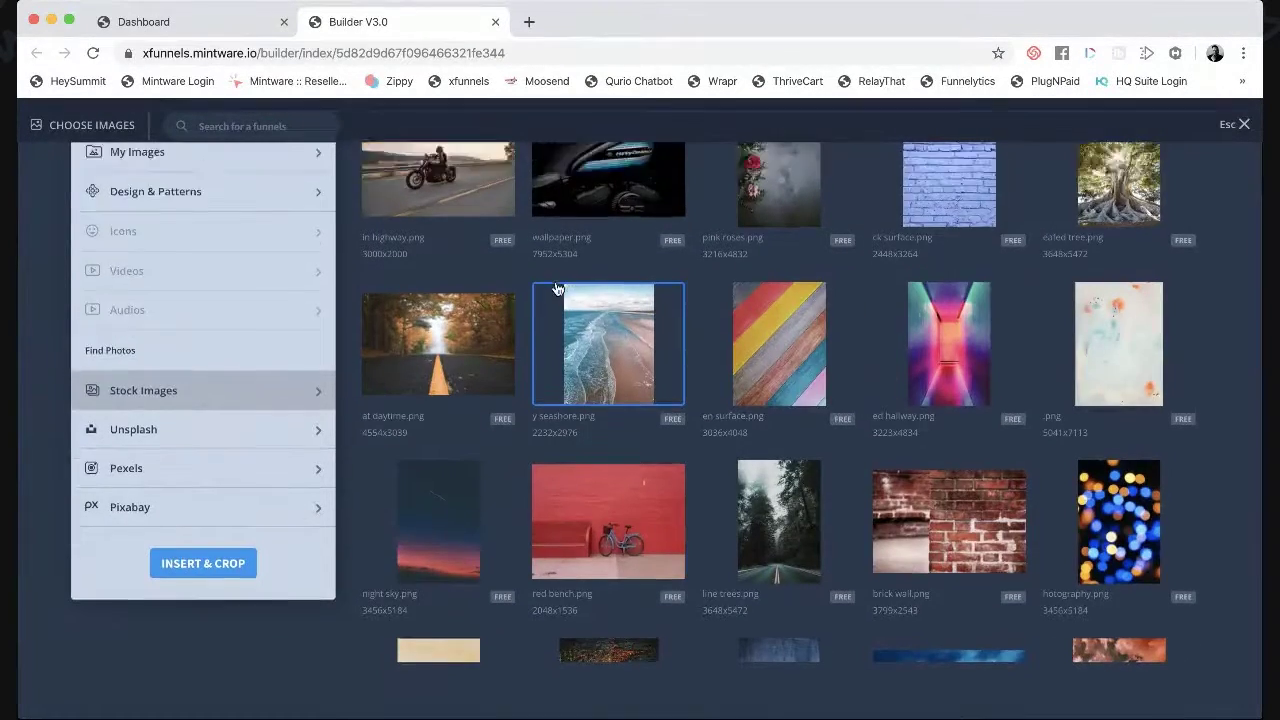
pyautogui.scroll(-5, 557, 287)
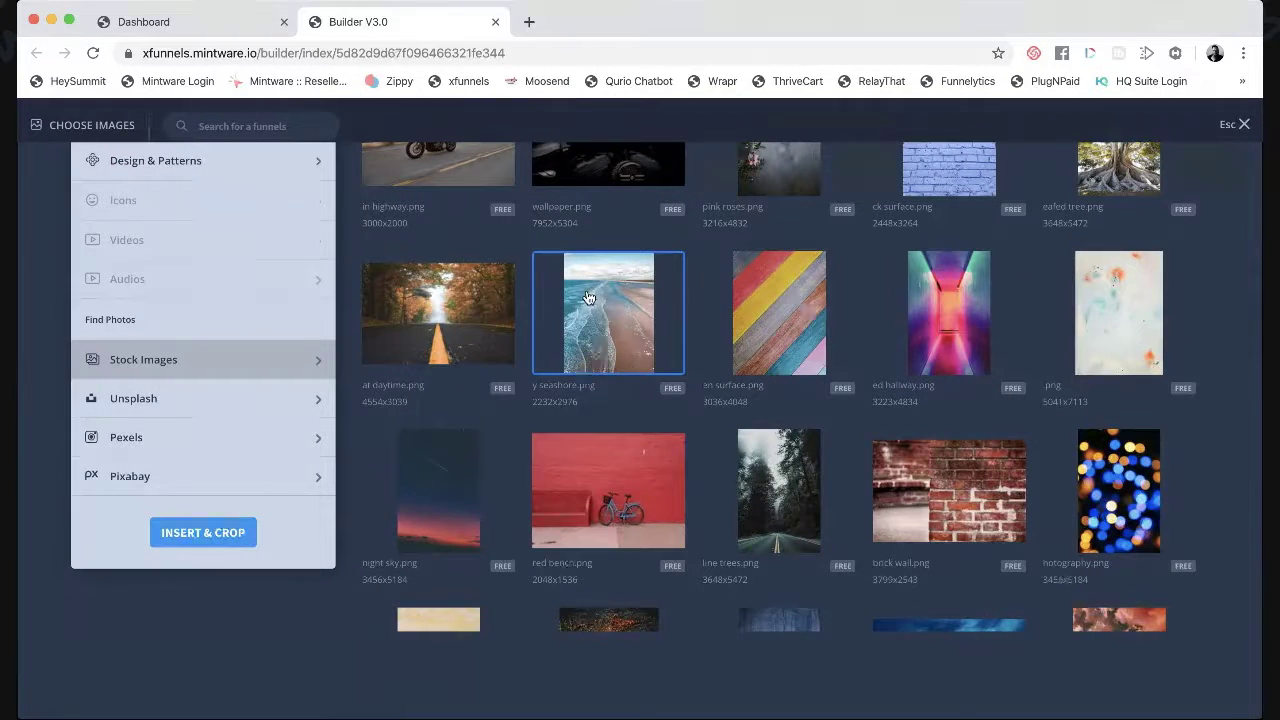
pyautogui.click(589, 293)
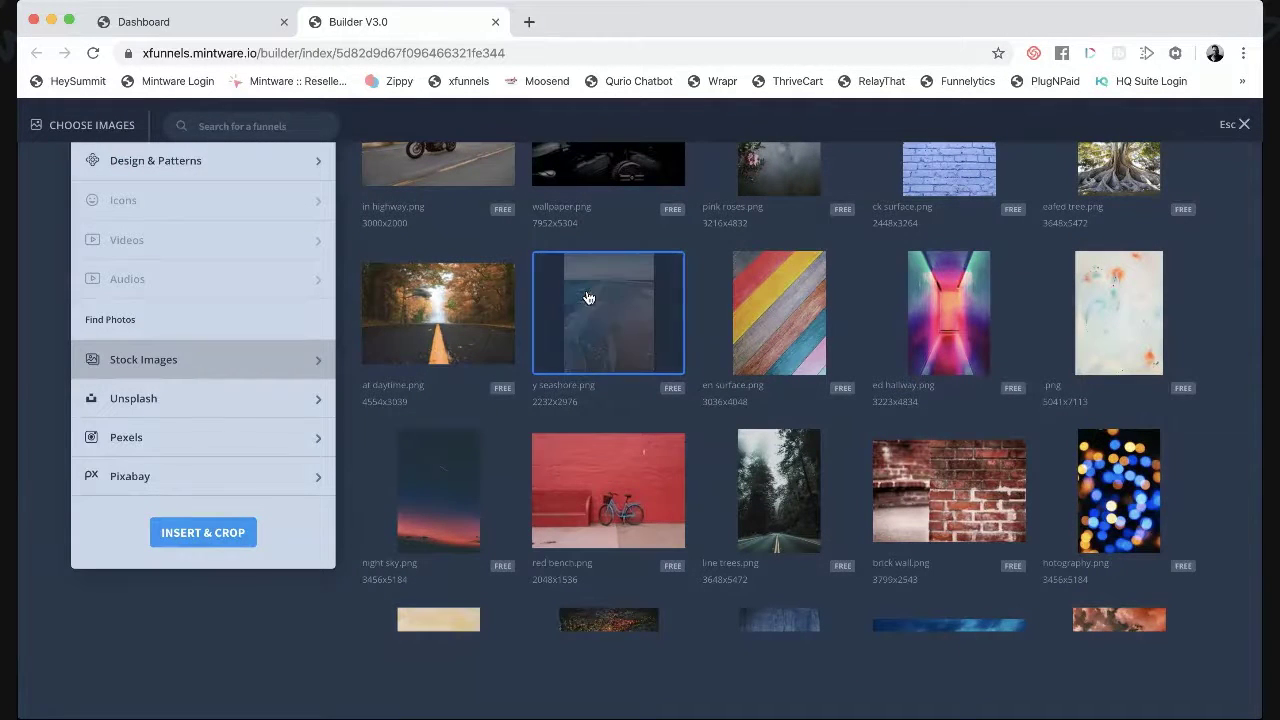
pyautogui.click(205, 534)
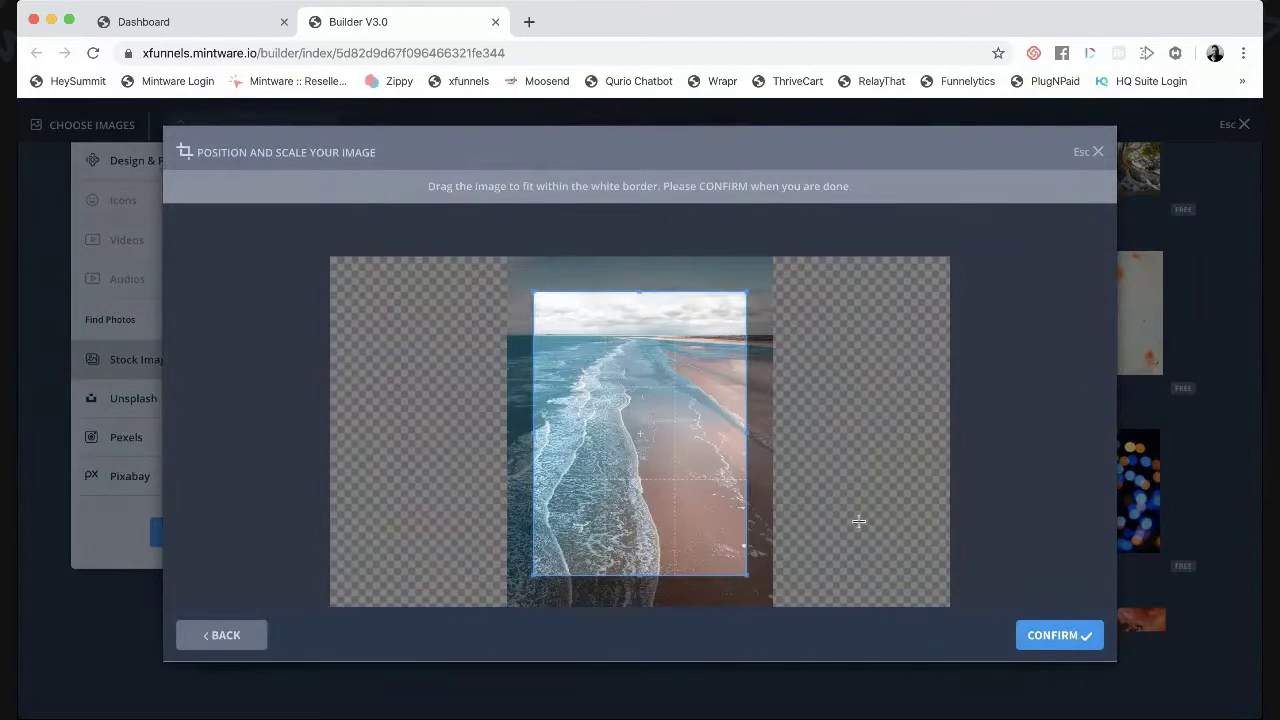
pyautogui.click(1041, 626)
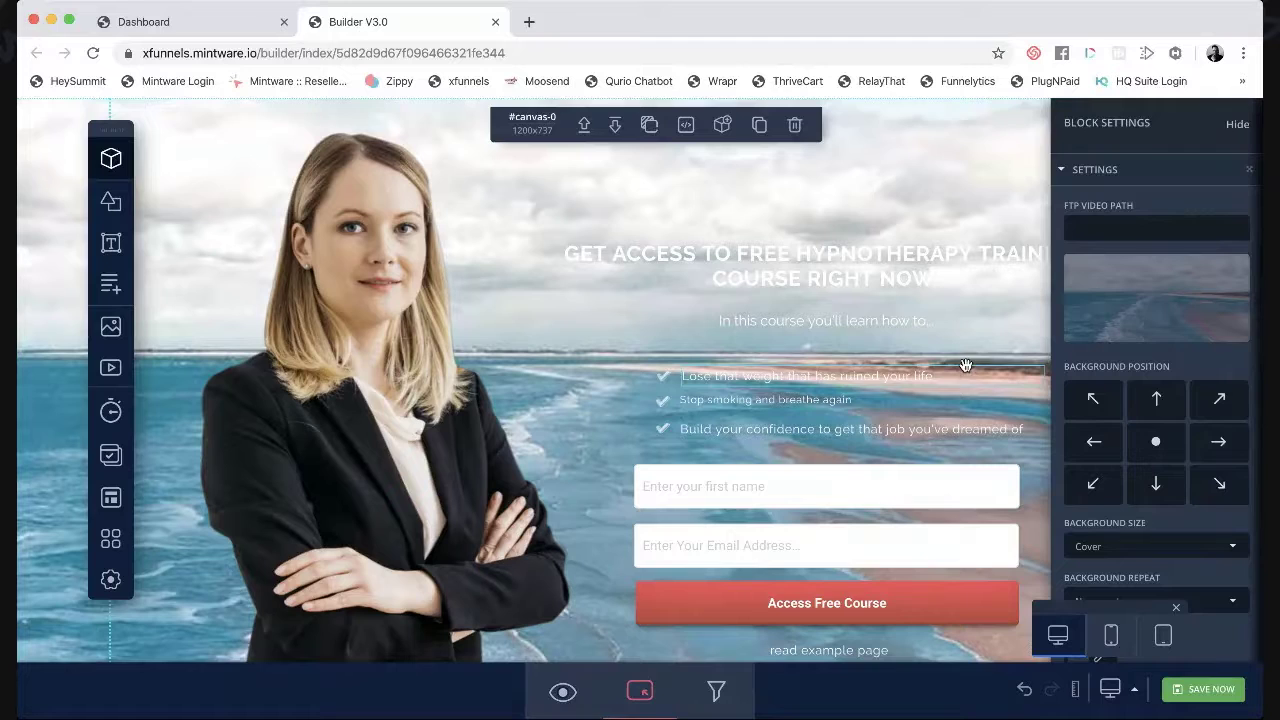
# Add a black overlay to the hero block's background at roughly one-third opacity, save the page, and hide the block settings.
pyautogui.scroll(-3, 1190, 487)
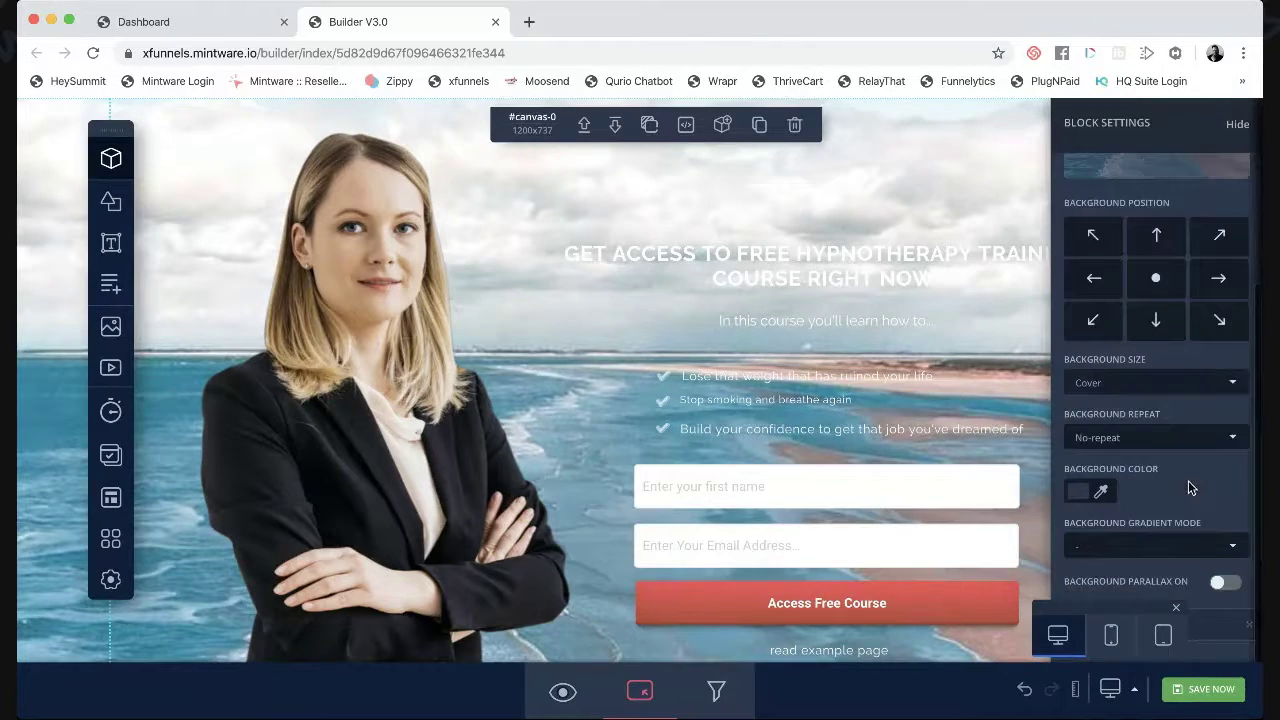
pyautogui.click(1177, 608)
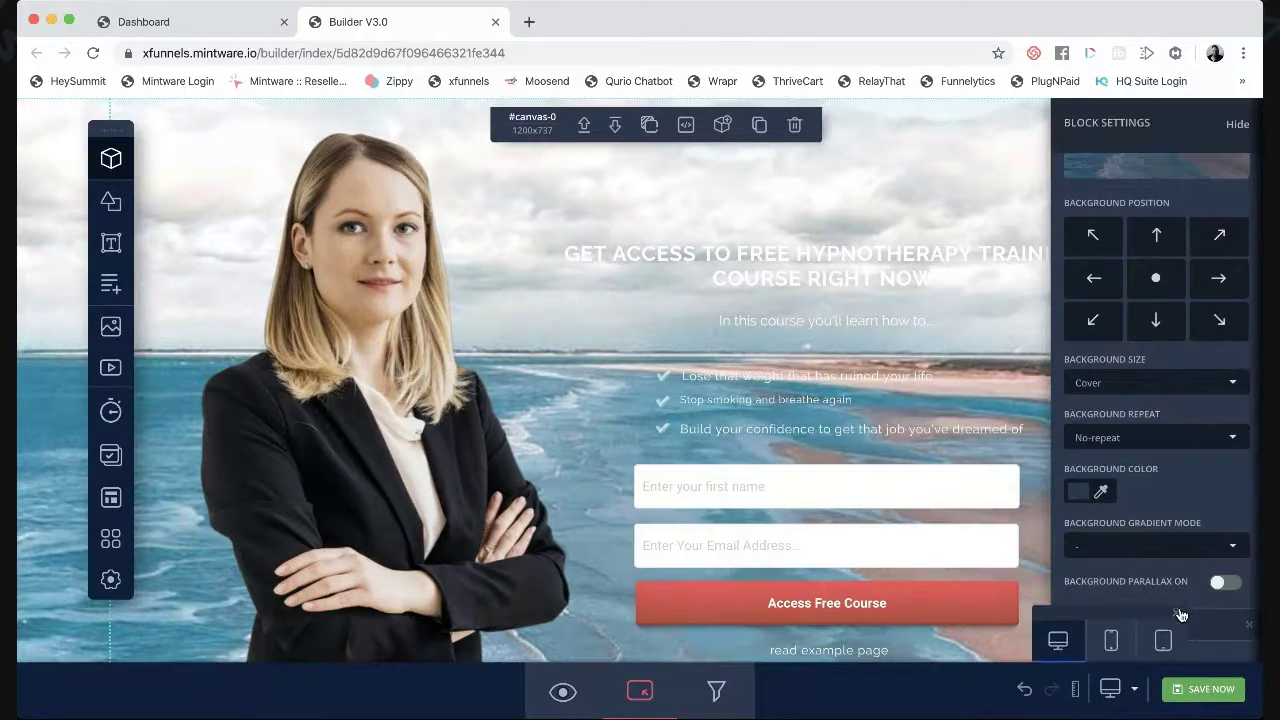
pyautogui.click(1162, 626)
pyautogui.scroll(-3, 1111, 603)
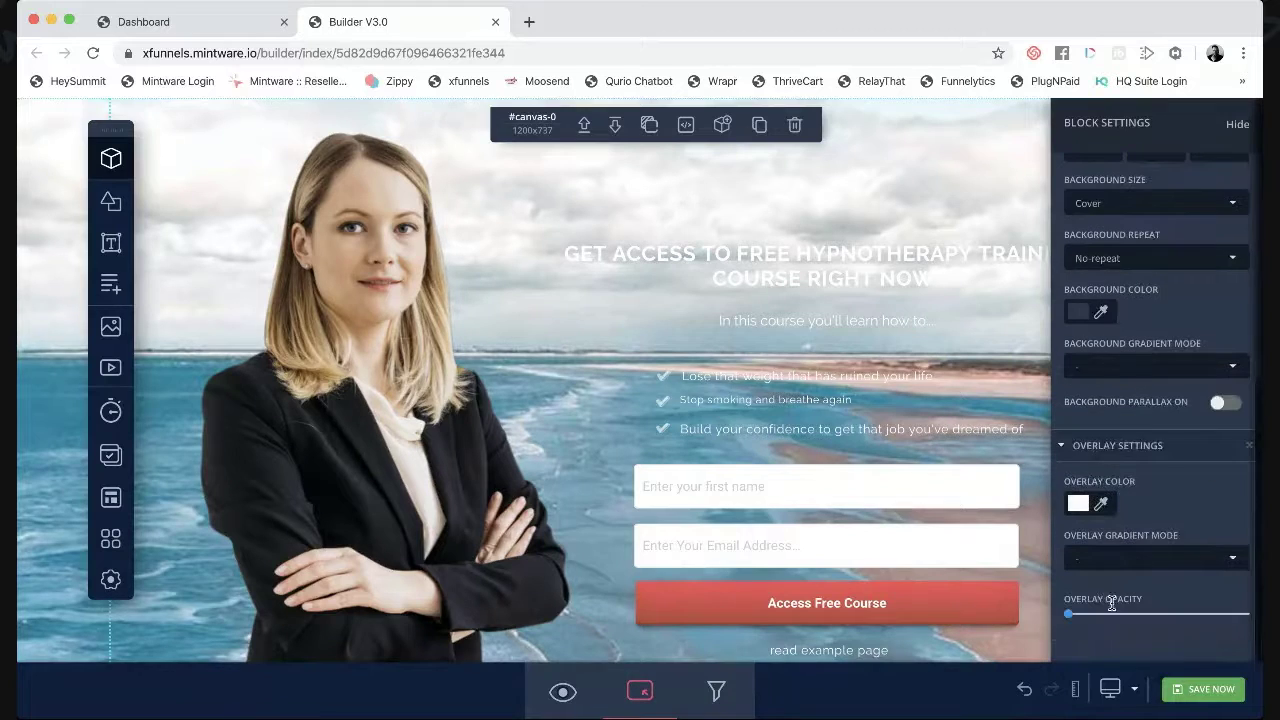
pyautogui.click(1079, 507)
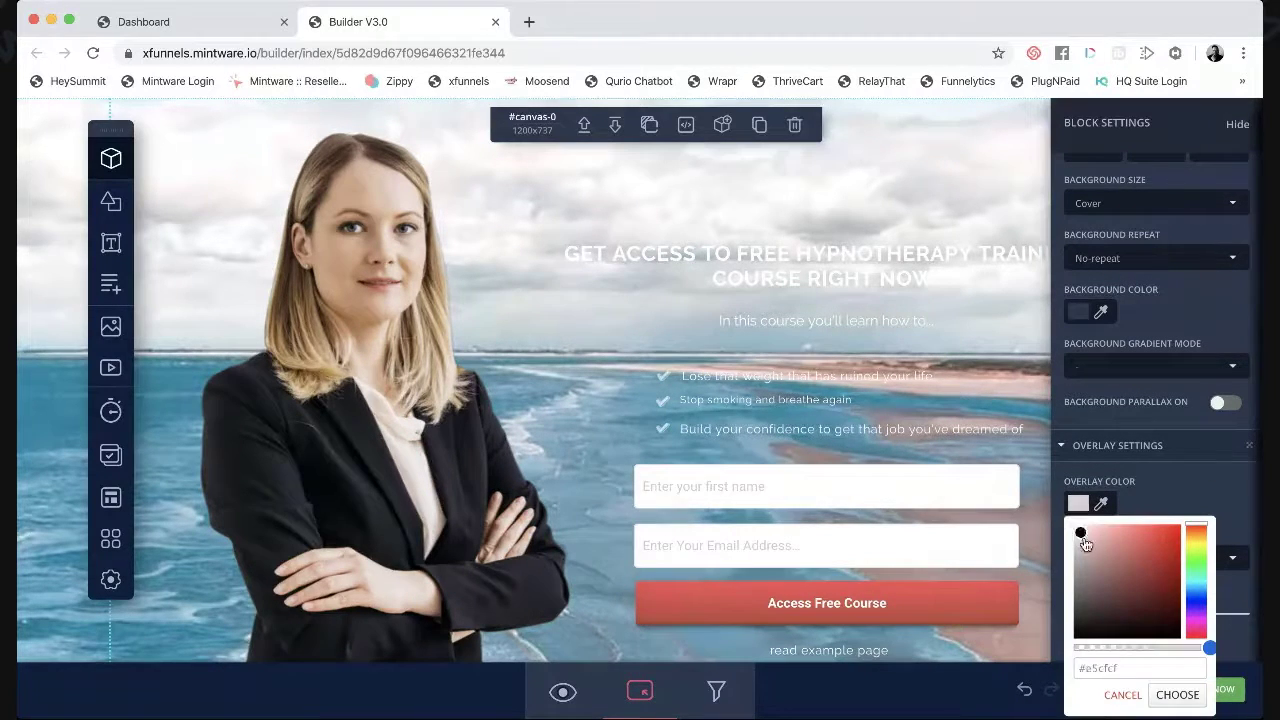
pyautogui.click(1177, 694)
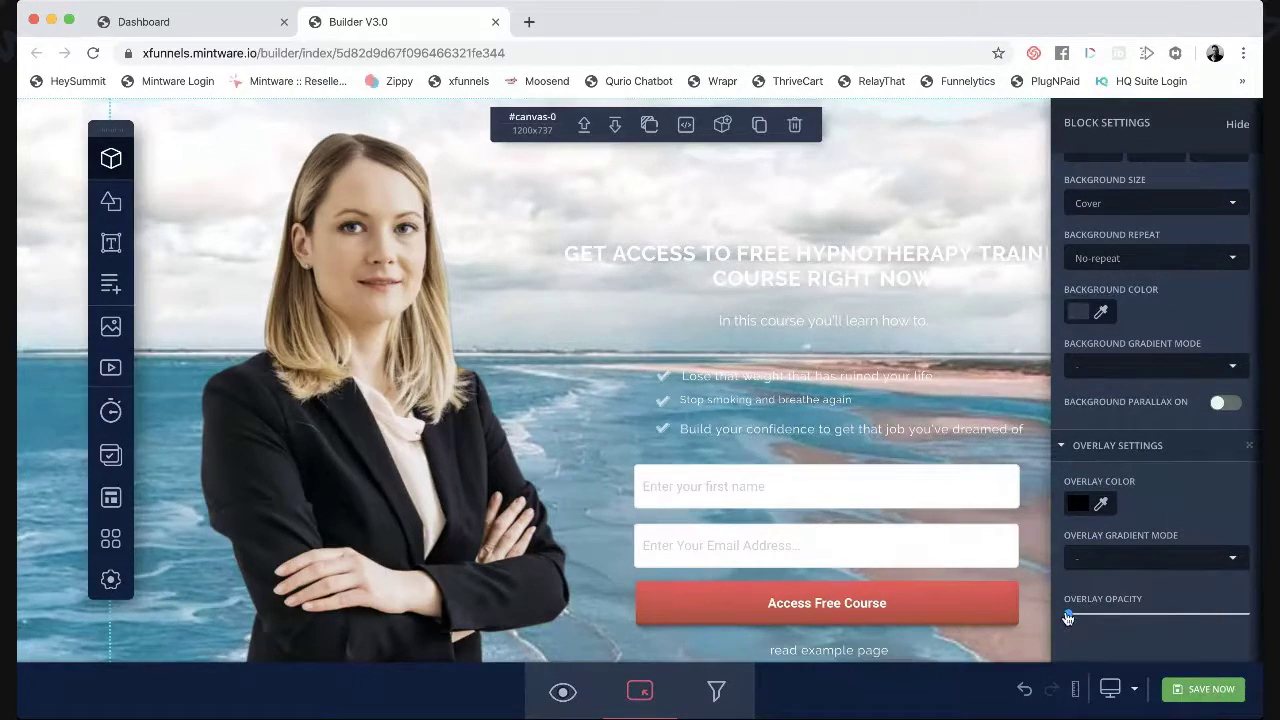
pyautogui.moveTo(1071, 617); pyautogui.dragTo(1137, 619)
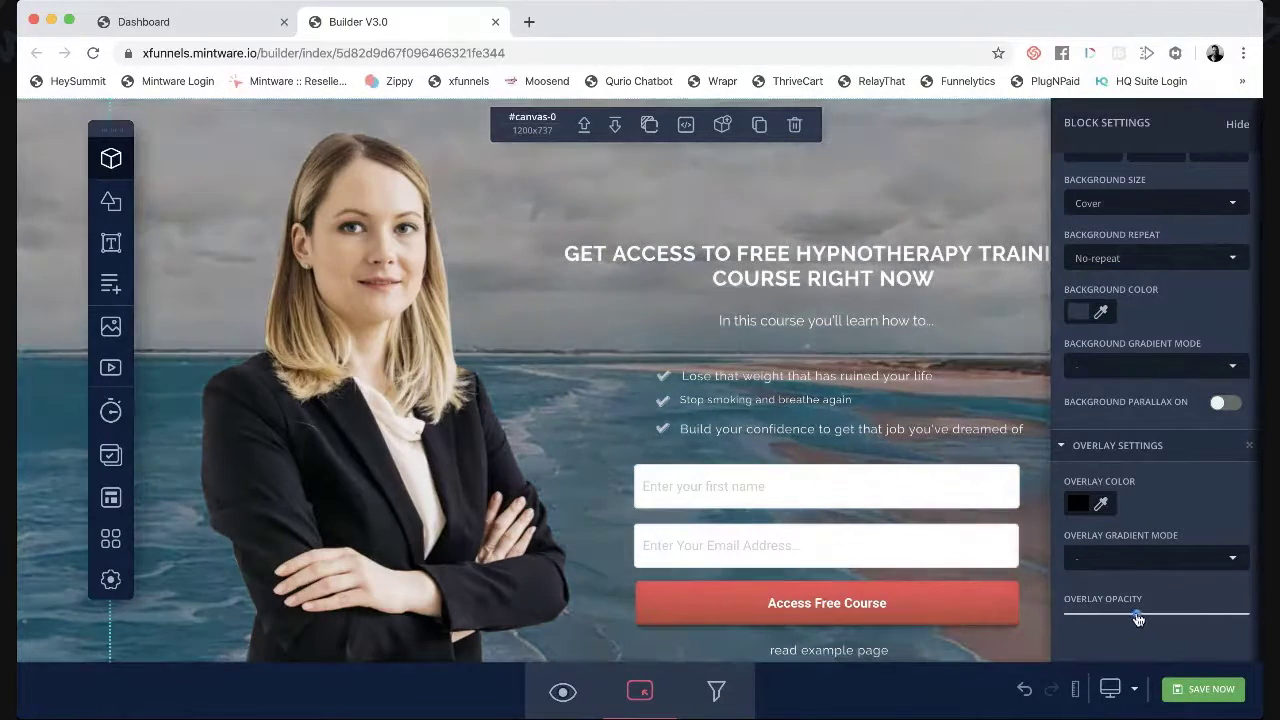
pyautogui.click(1208, 691)
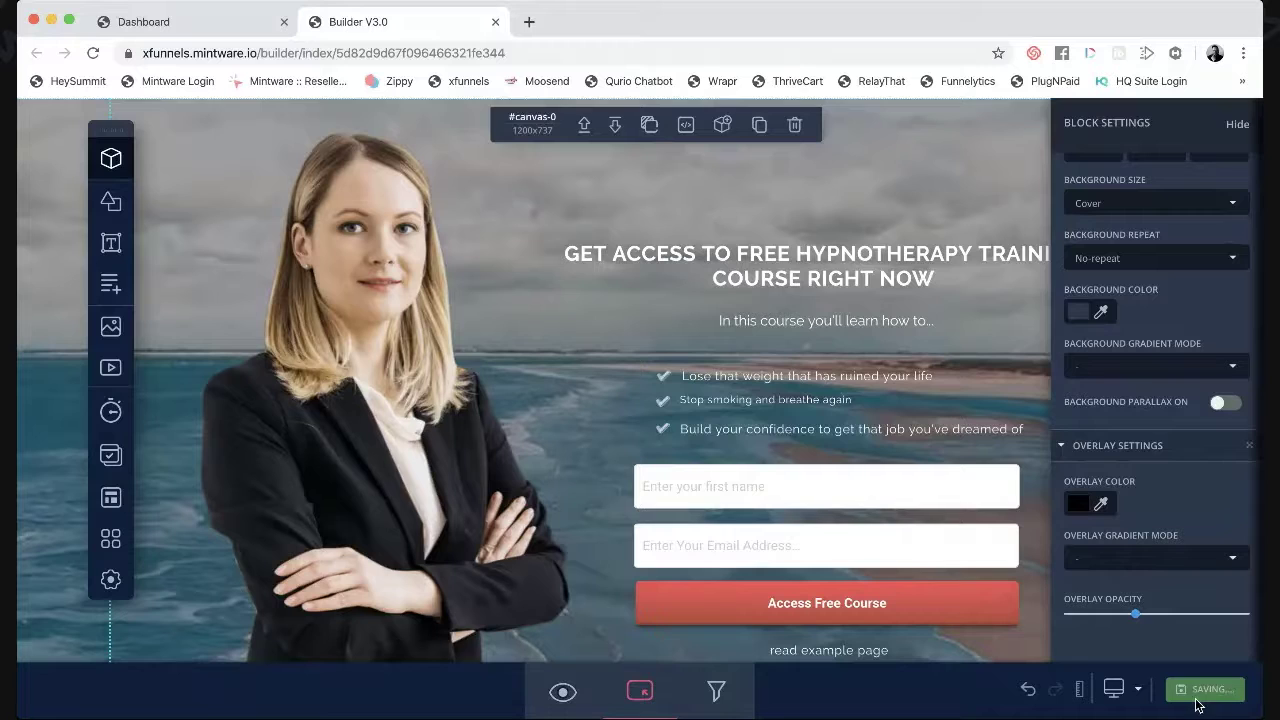
pyautogui.click(1239, 125)
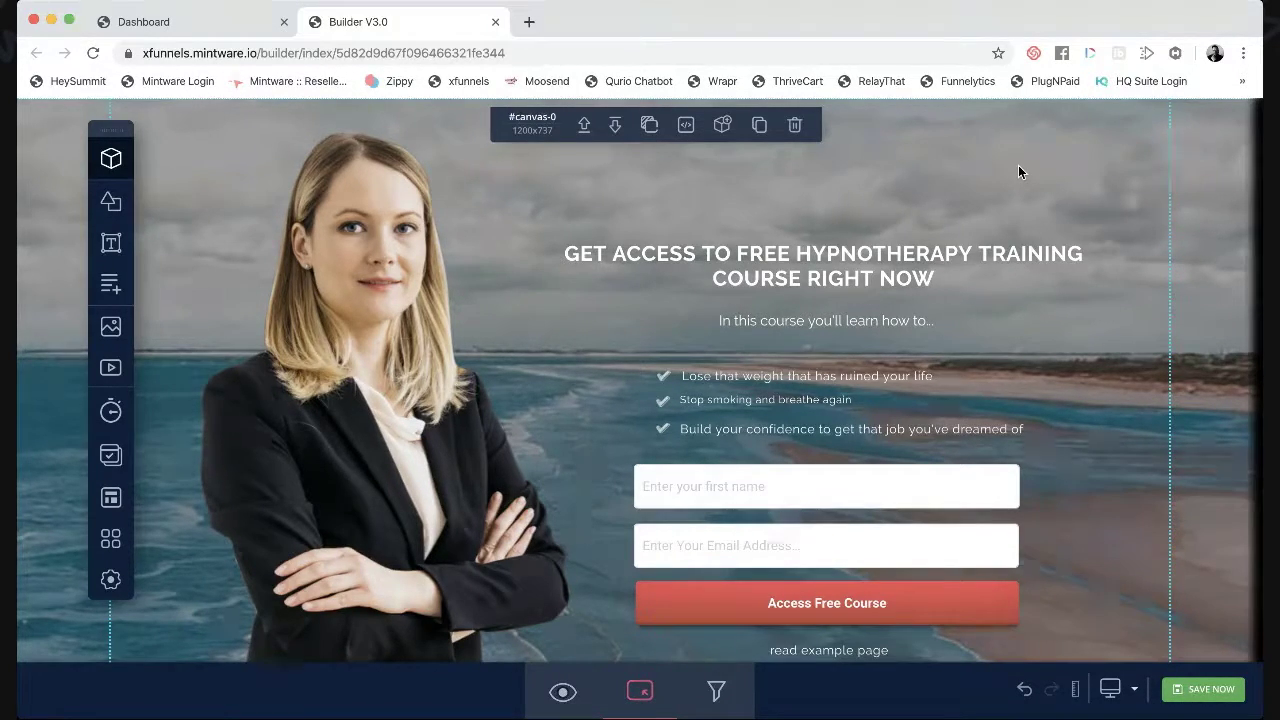
# Return to the funnel dashboard and expand the Thank You step.
pyautogui.scroll(1, 1018, 172)
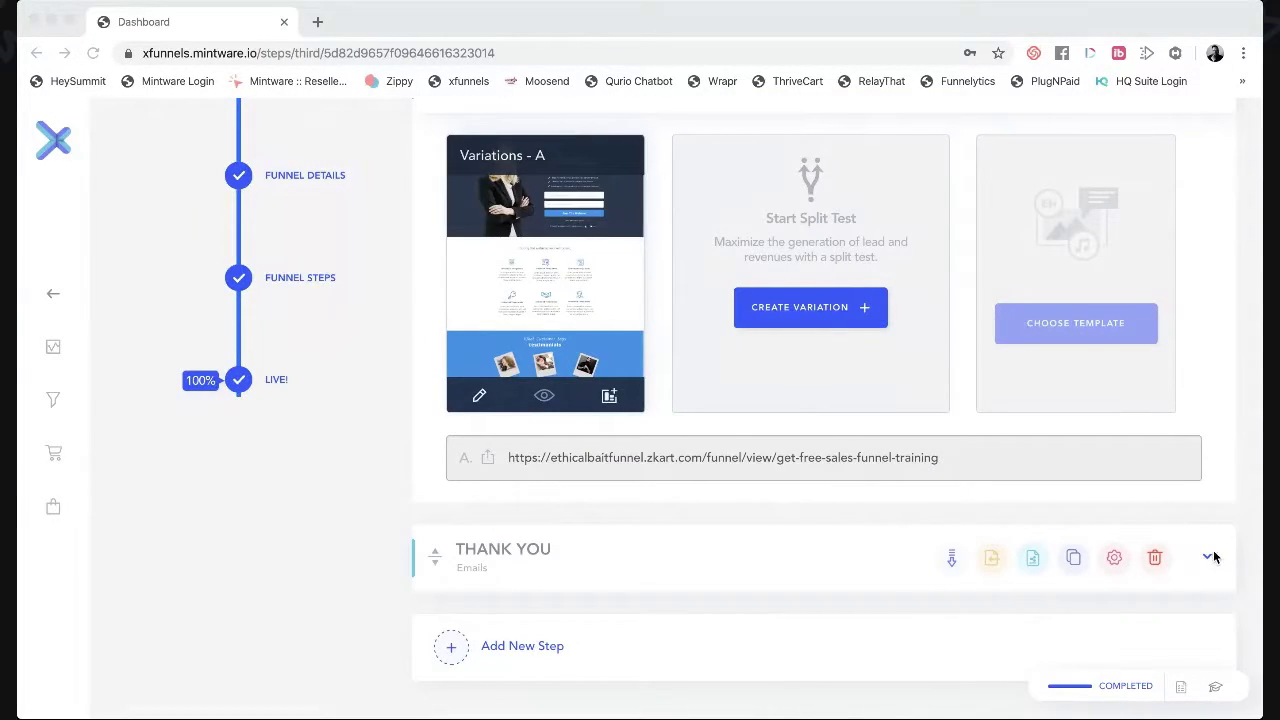
pyautogui.click(1207, 557)
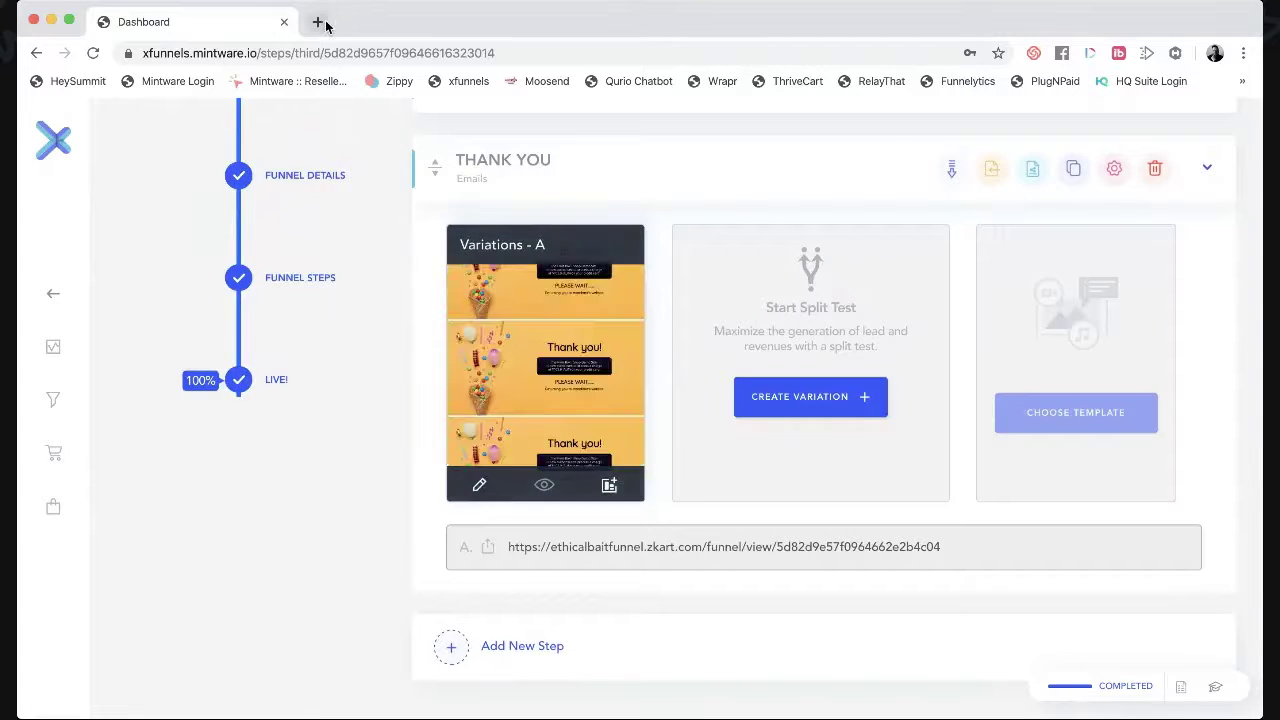
# Open YouTube in a new browser tab and go to the business strategist's channel by its address.
pyautogui.click(326, 22)
pyautogui.write('yo')
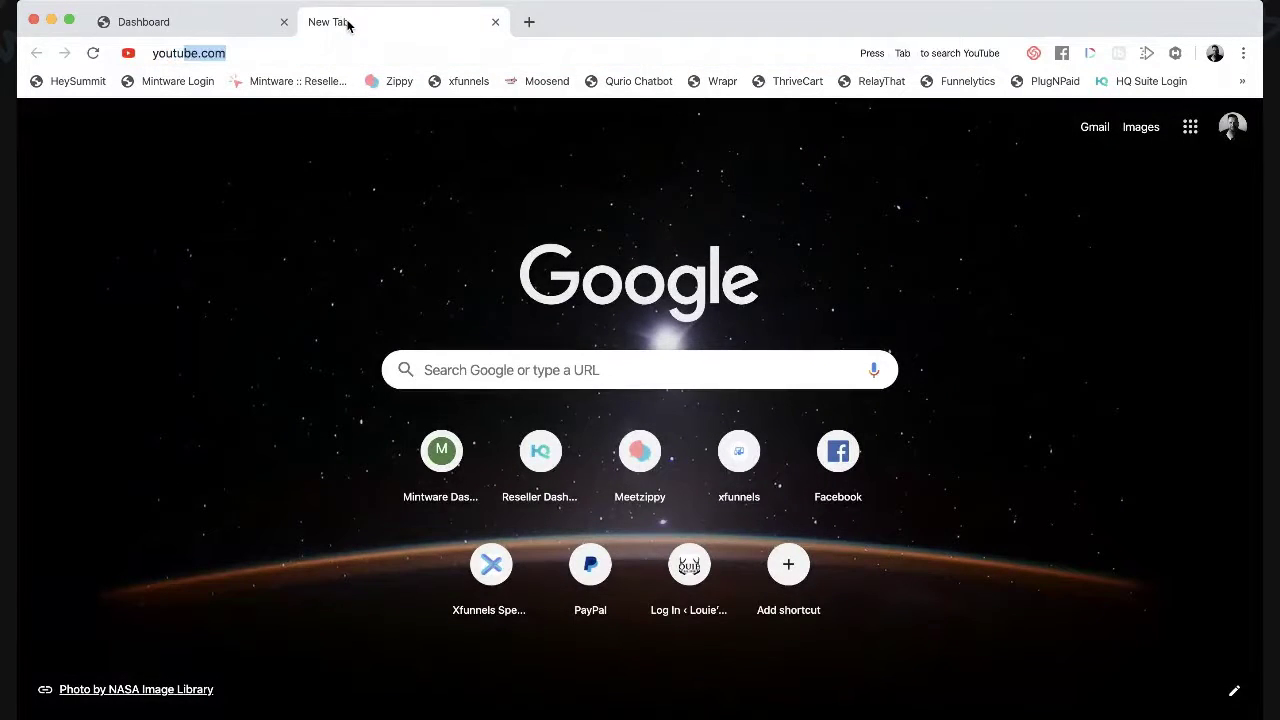
pyautogui.write('ut')
pyautogui.press('Return')
pyautogui.click(324, 50)
pyautogui.click(324, 50)
pyautogui.write('/')
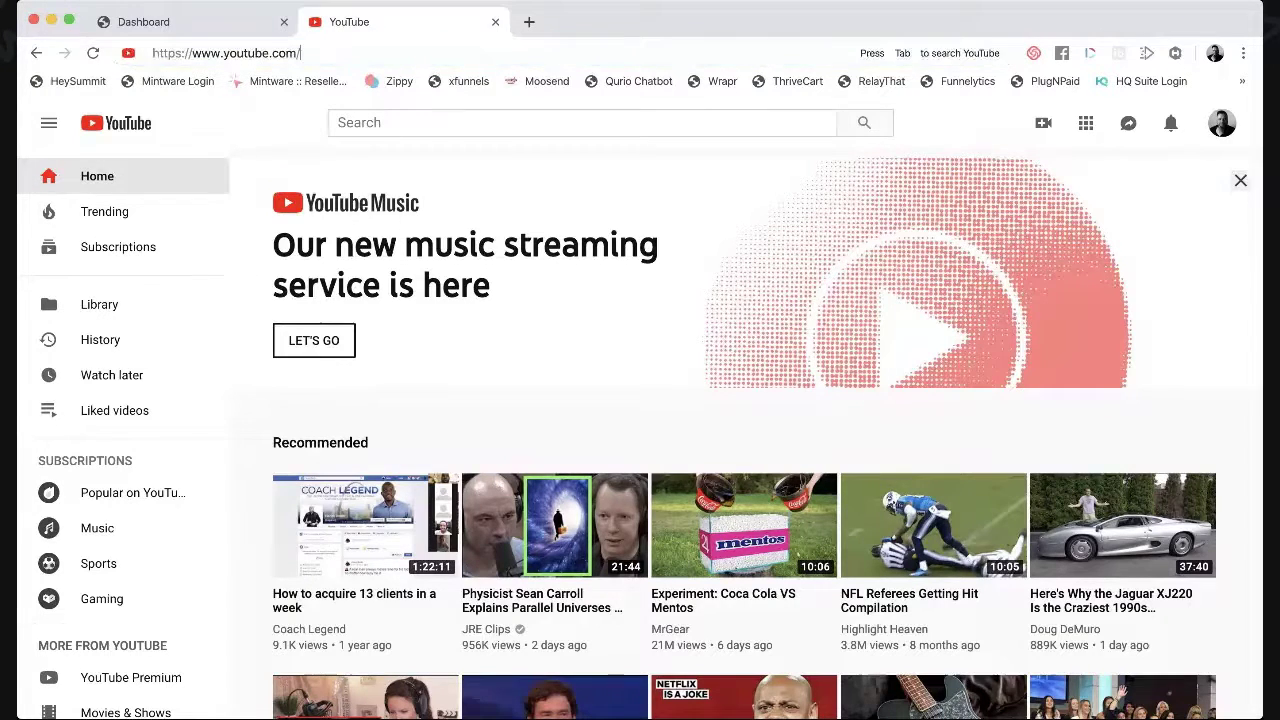
pyautogui.write('konigcotv')
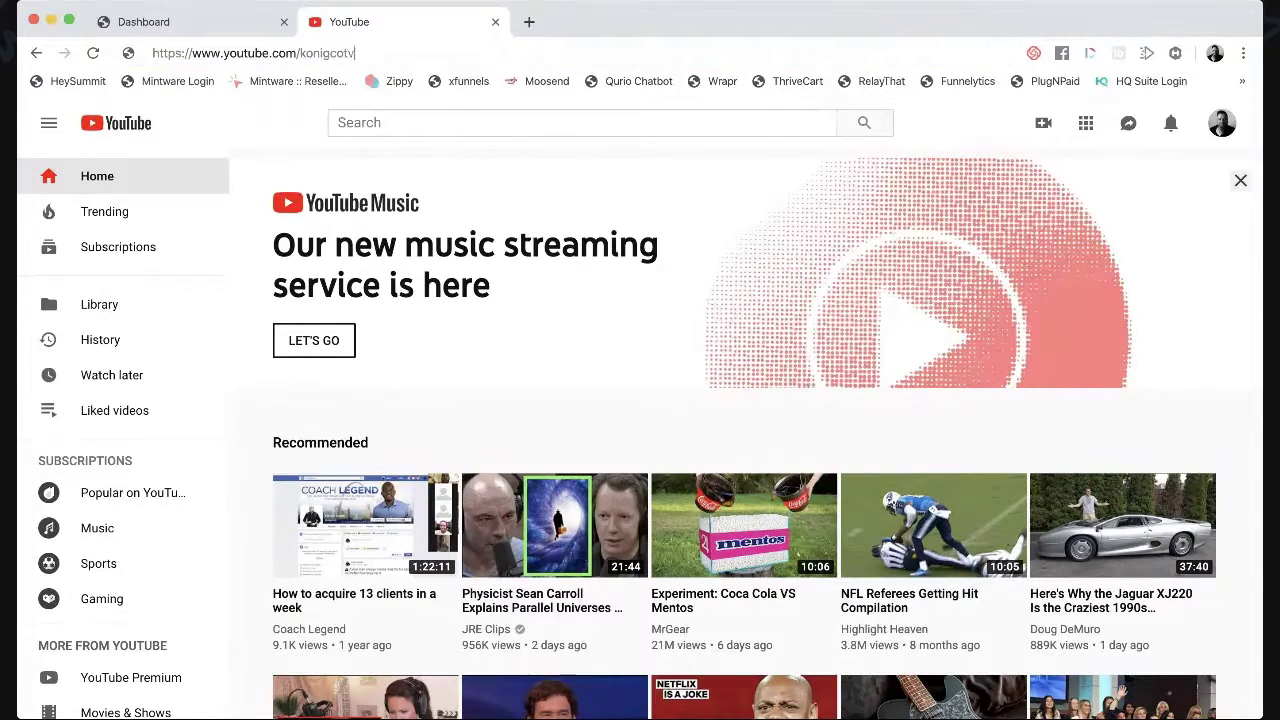
pyautogui.press('Return')
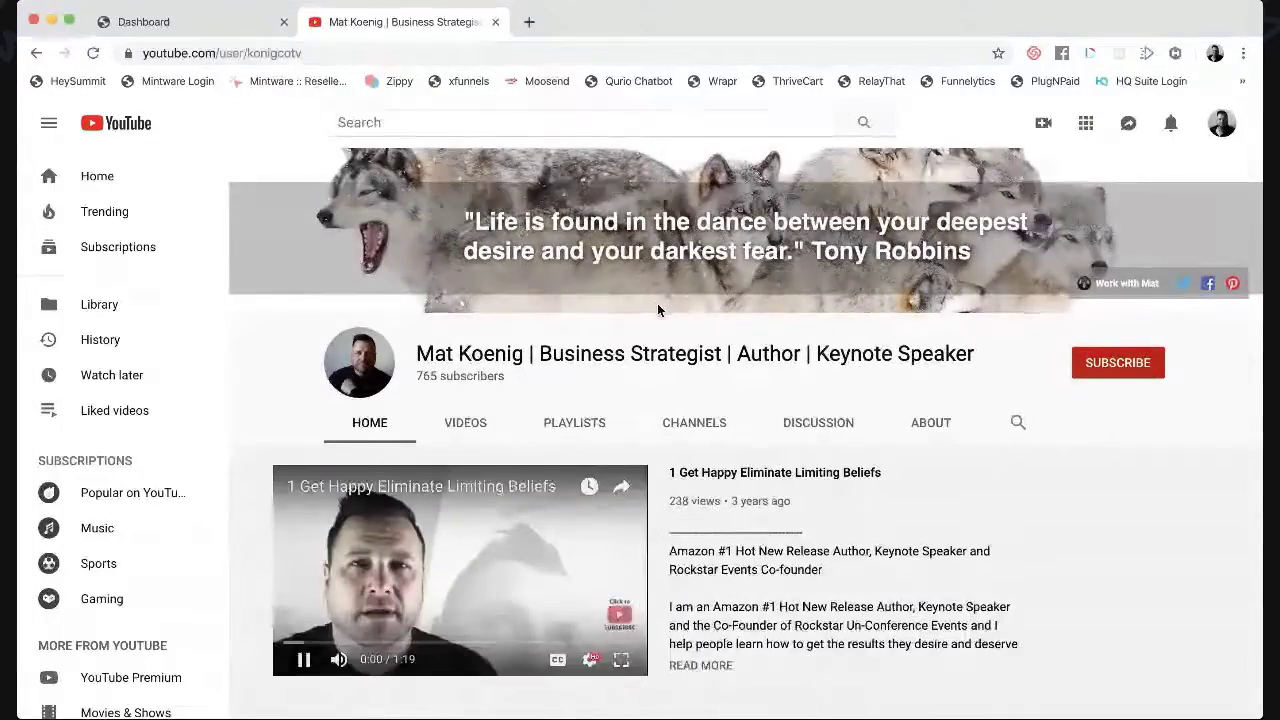
# Get the share link of the channel's featured video "1 Get Happy Eliminate Limiting Beliefs" and open the video on its own page.
pyautogui.scroll(-3, 658, 310)
pyautogui.click(464, 371)
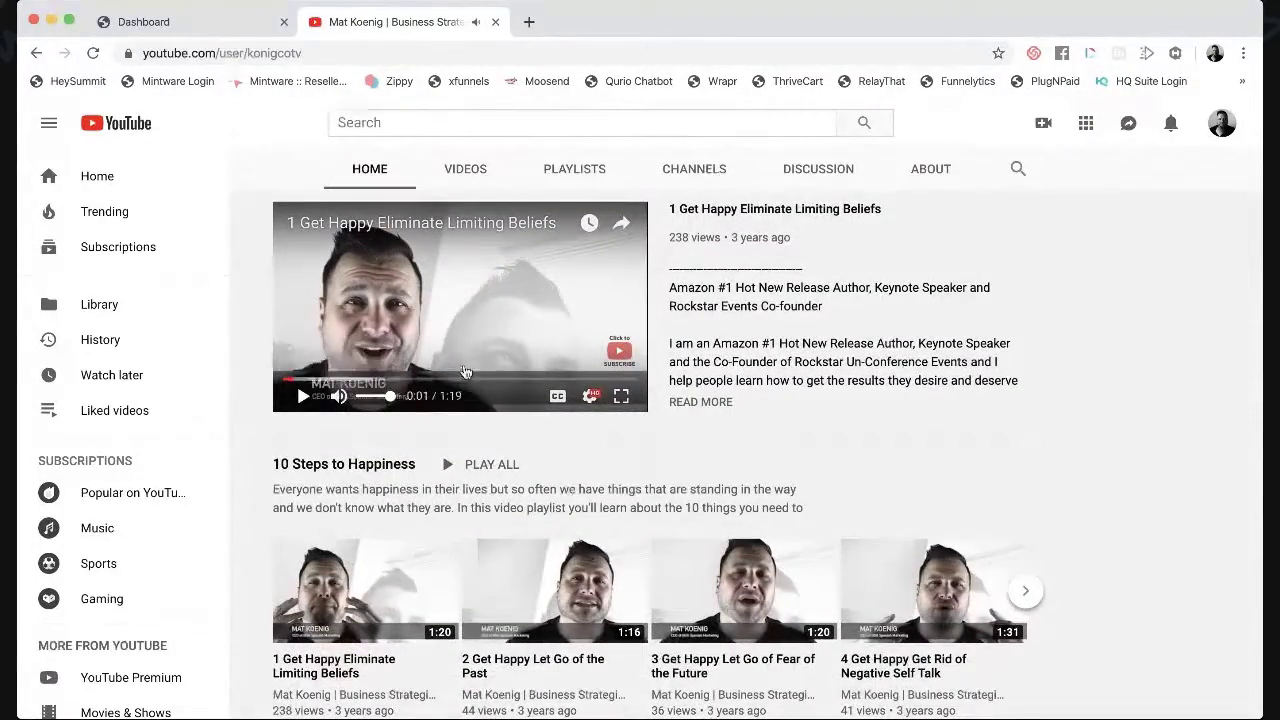
pyautogui.click(622, 228)
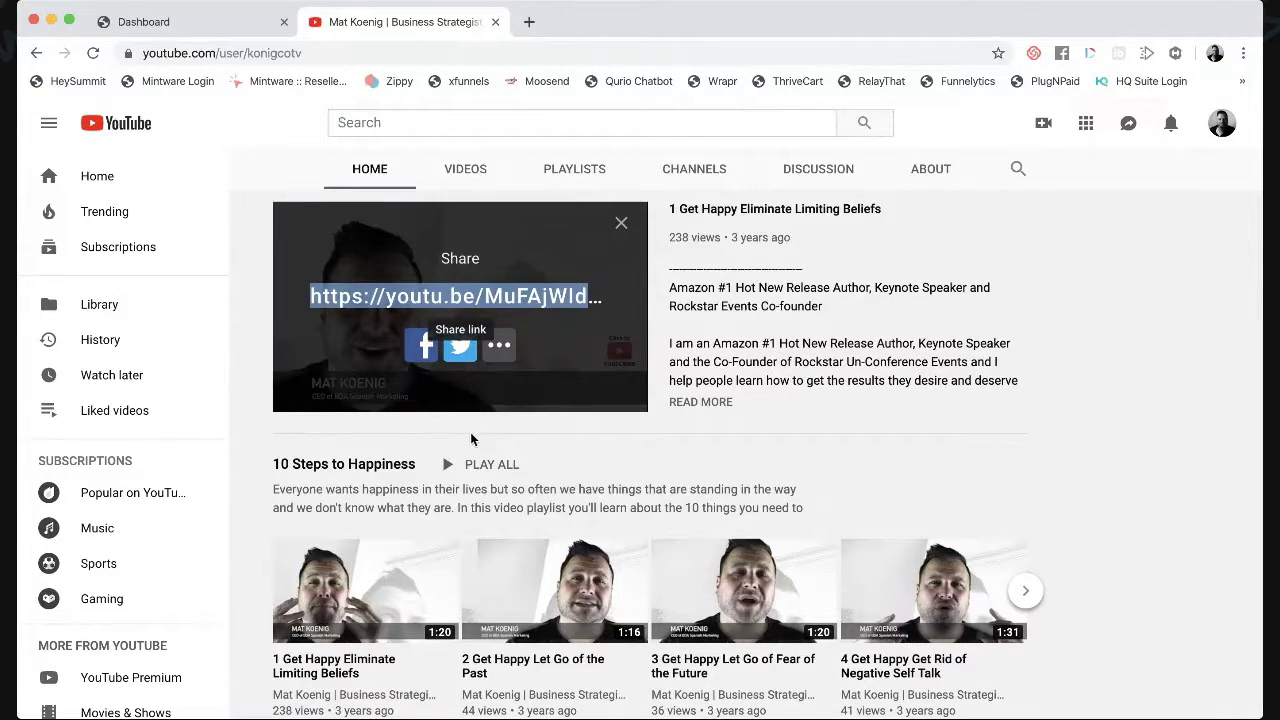
pyautogui.click(423, 53)
pyautogui.write('https://youtu.be/MuFAjWIdb7k')
pyautogui.press('Return')
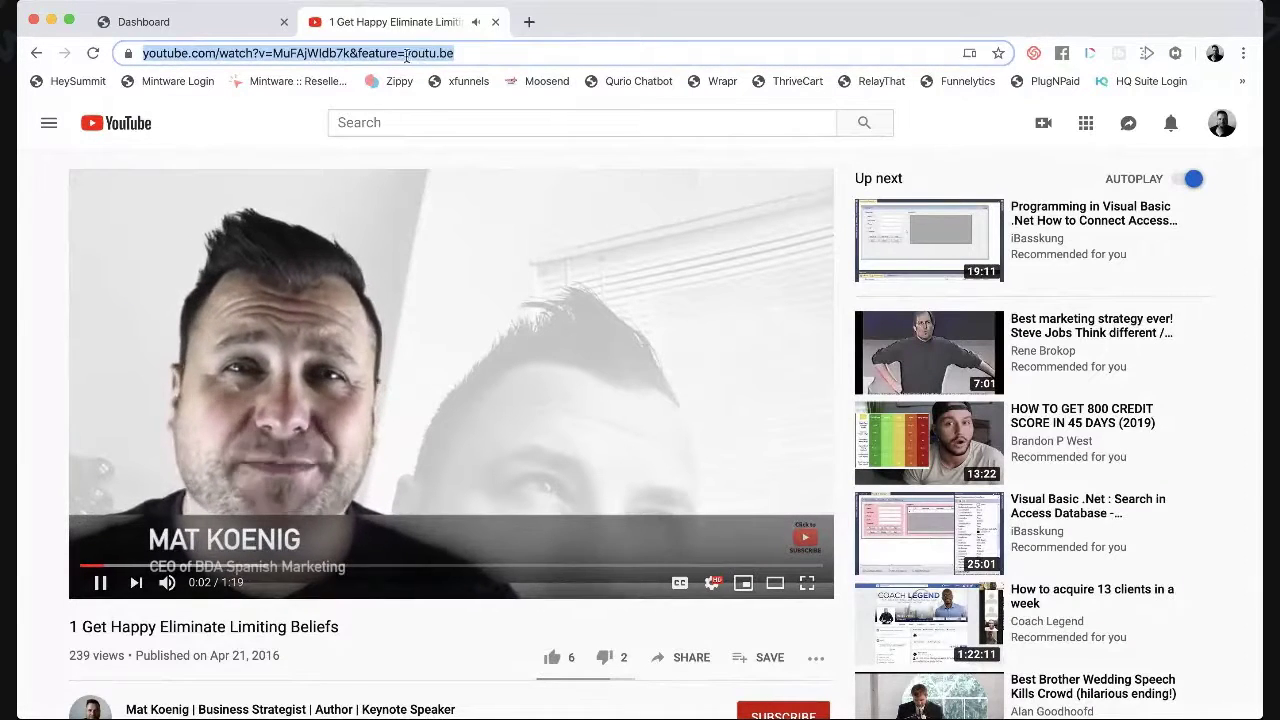
pyautogui.click(190, 357)
# Go back to the funnel dashboard and open Variation A of the Thank You page in the builder.
pyautogui.click(195, 26)
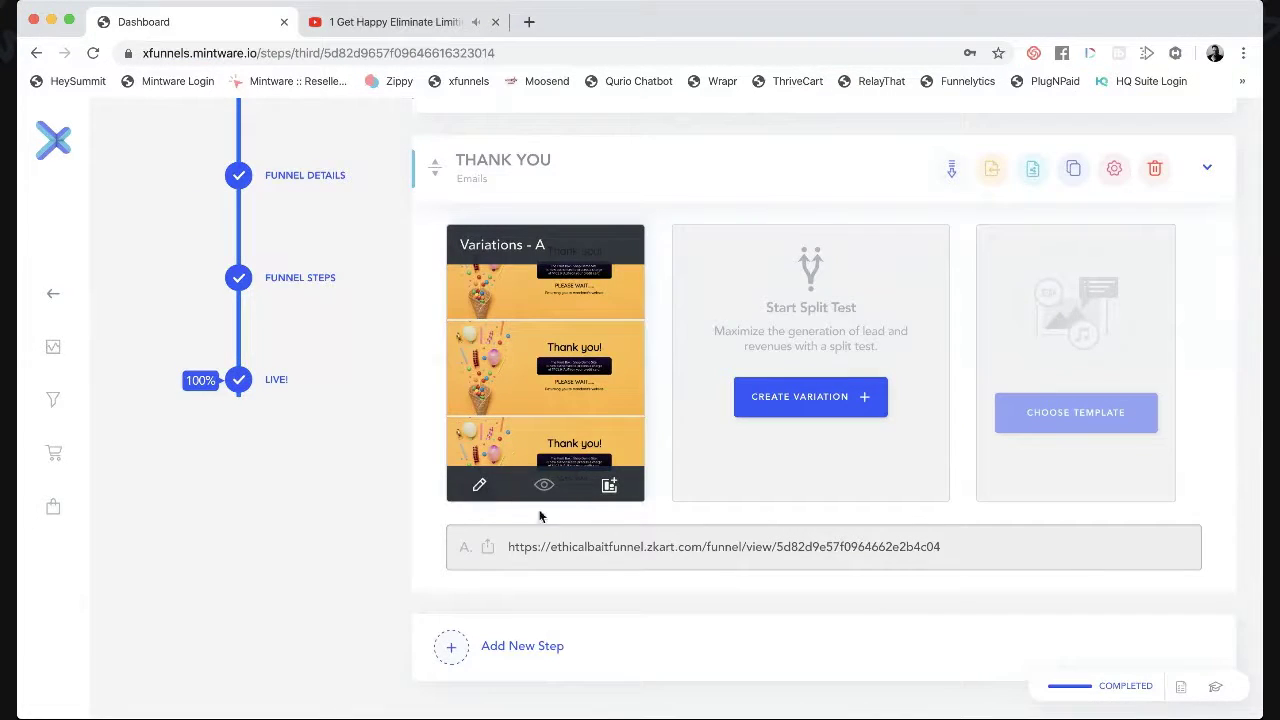
pyautogui.click(479, 485)
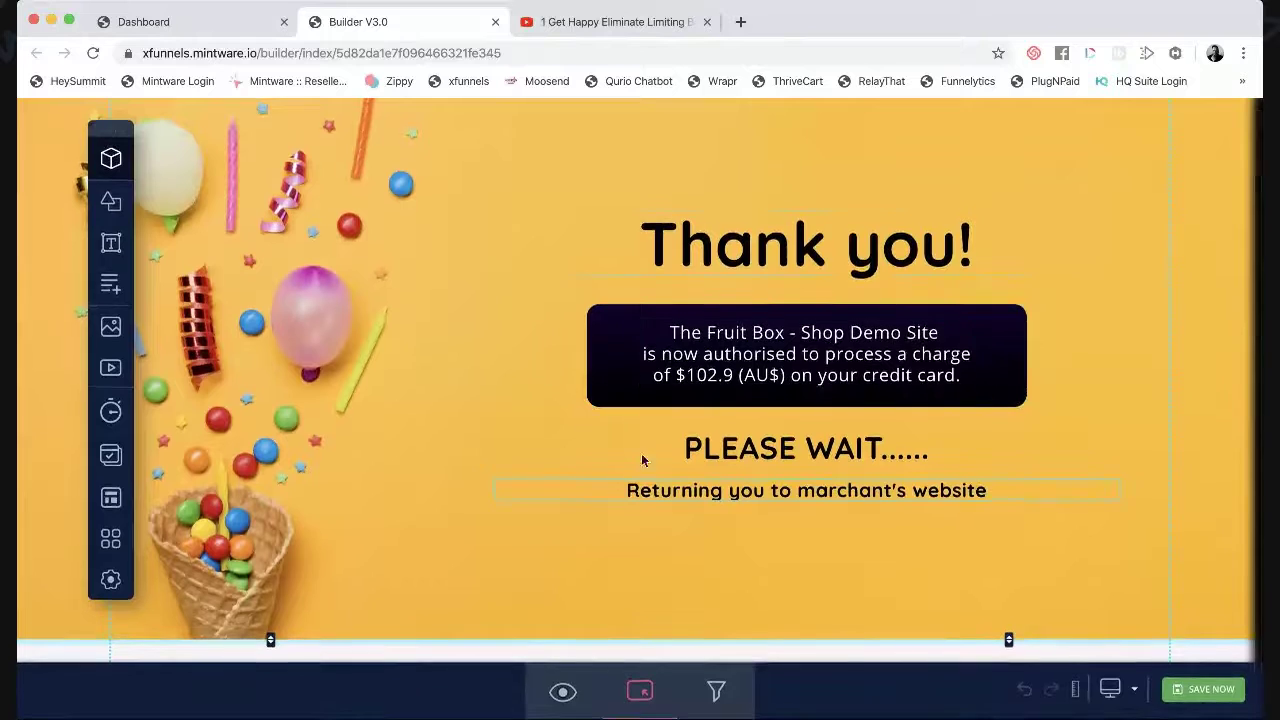
# Delete the credit card charge text and the dark rounded box behind it.
pyautogui.click(738, 349)
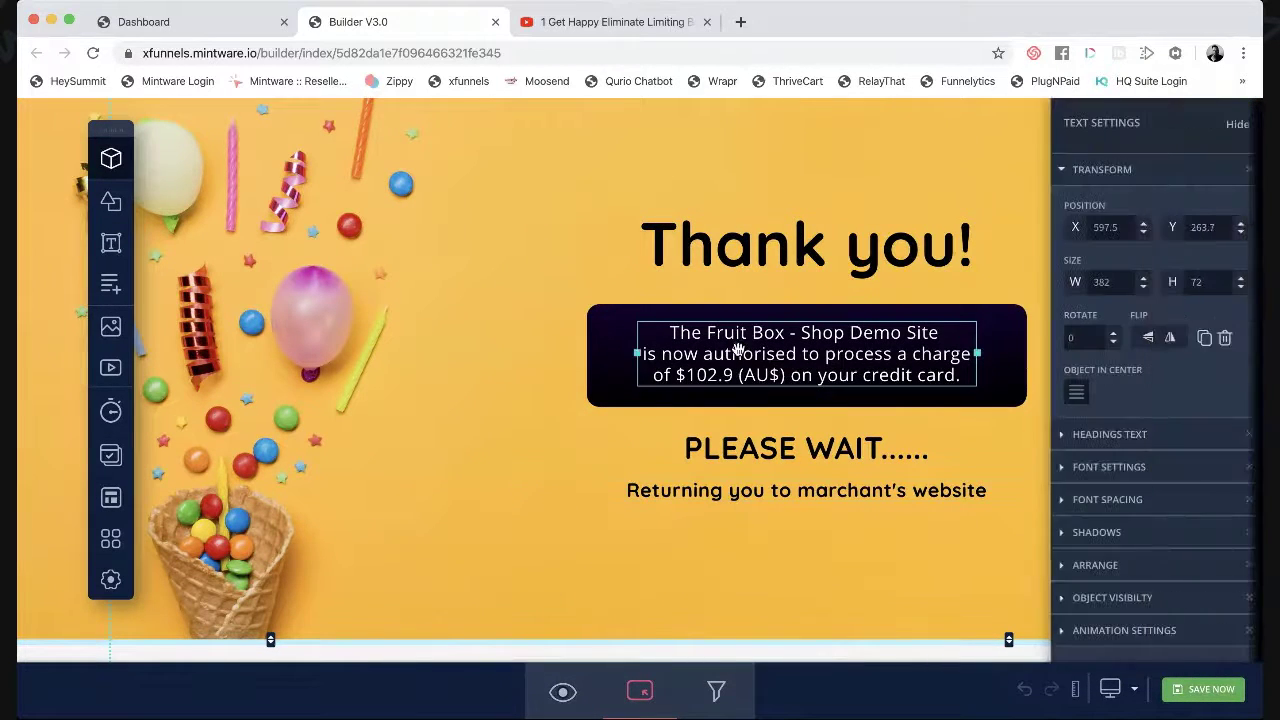
pyautogui.click(1230, 339)
pyautogui.click(828, 369)
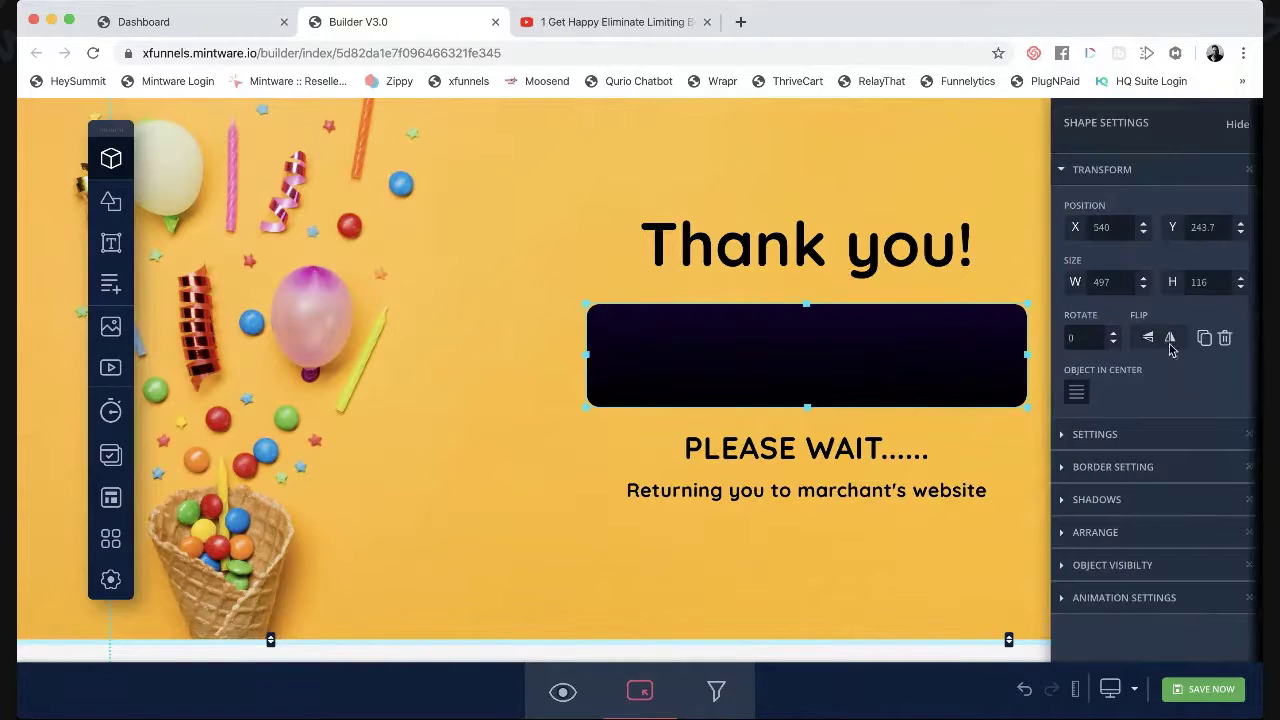
pyautogui.click(1224, 339)
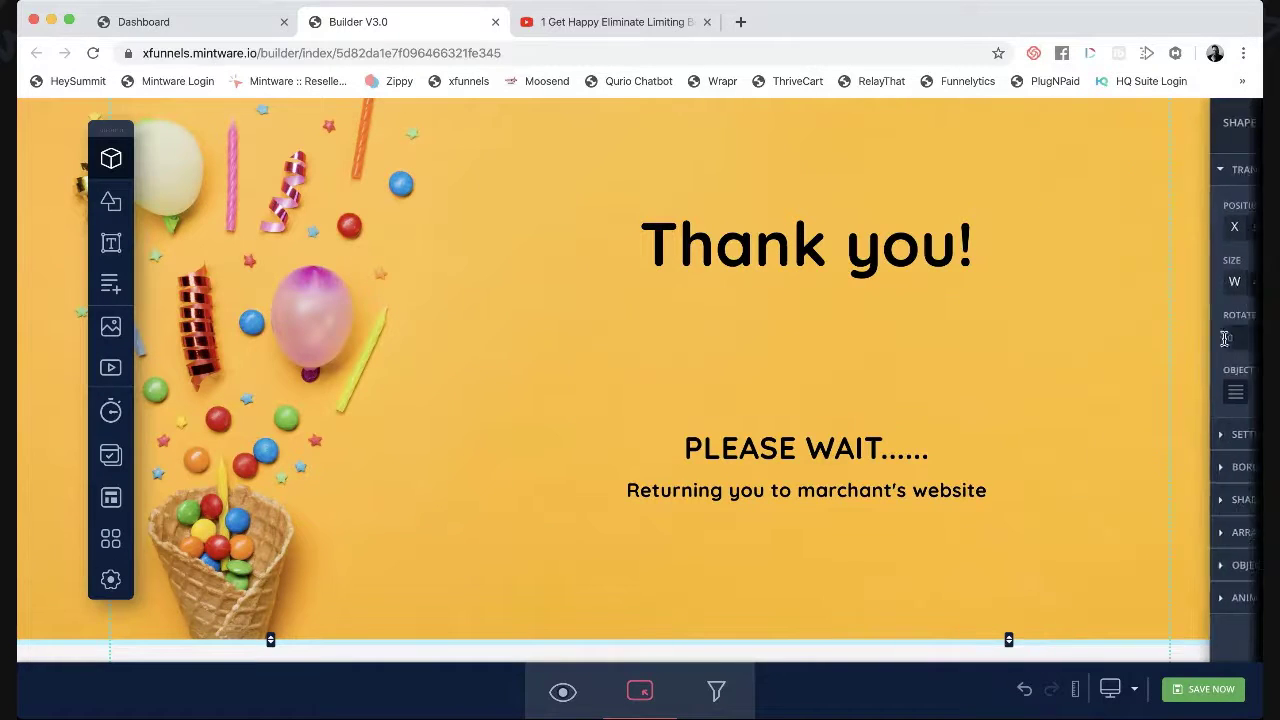
# Delete the "PLEASE WAIT......" line and the "Returning you to marchant's website" line below it.
pyautogui.click(788, 255)
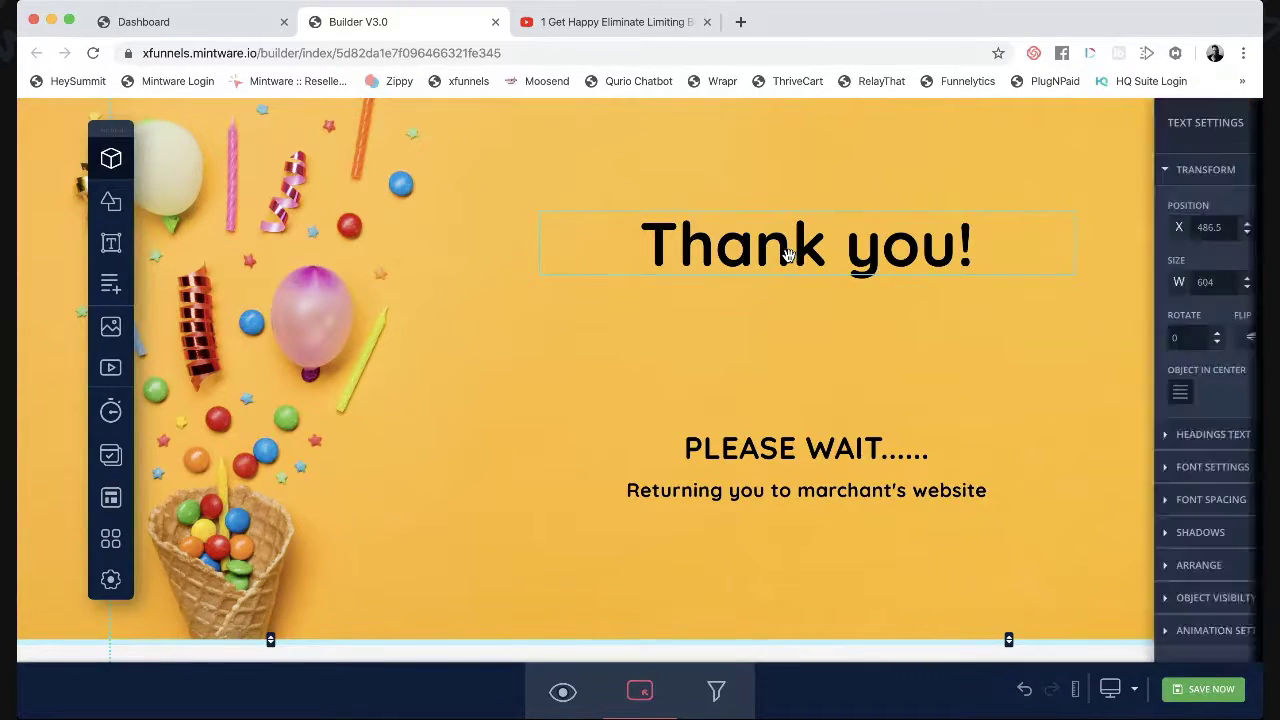
pyautogui.click(848, 455)
pyautogui.click(1224, 339)
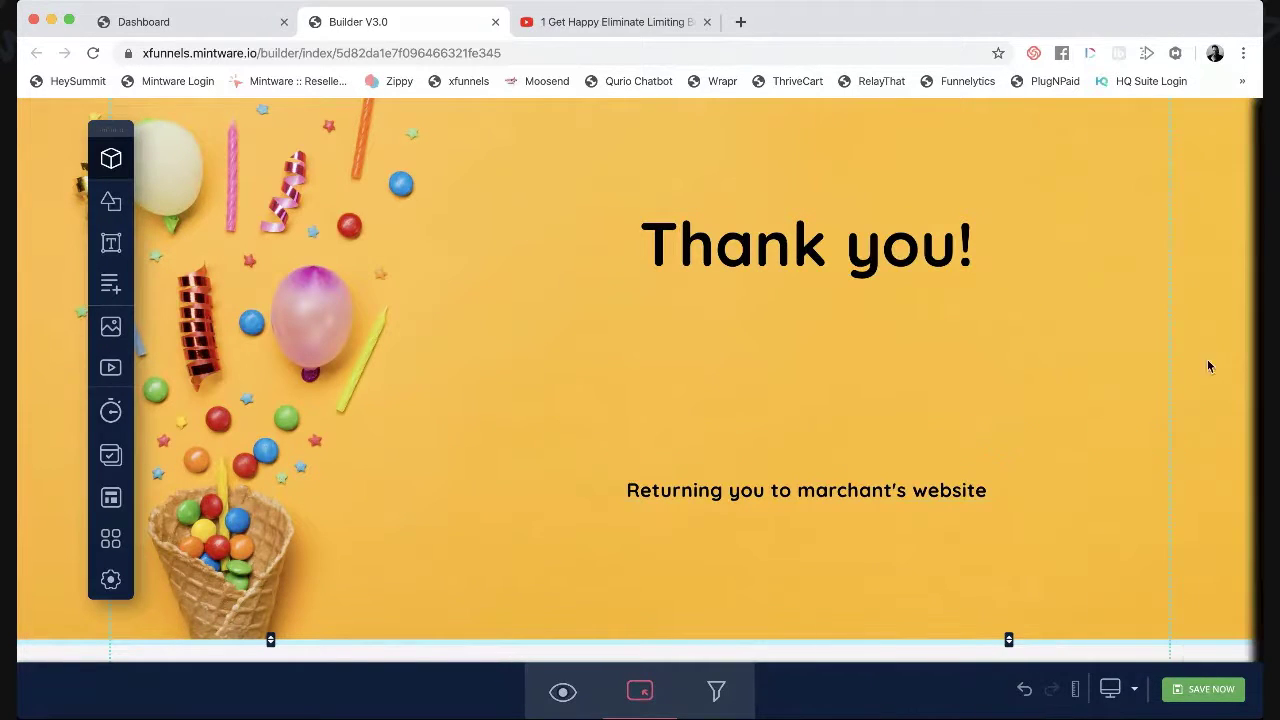
pyautogui.click(903, 490)
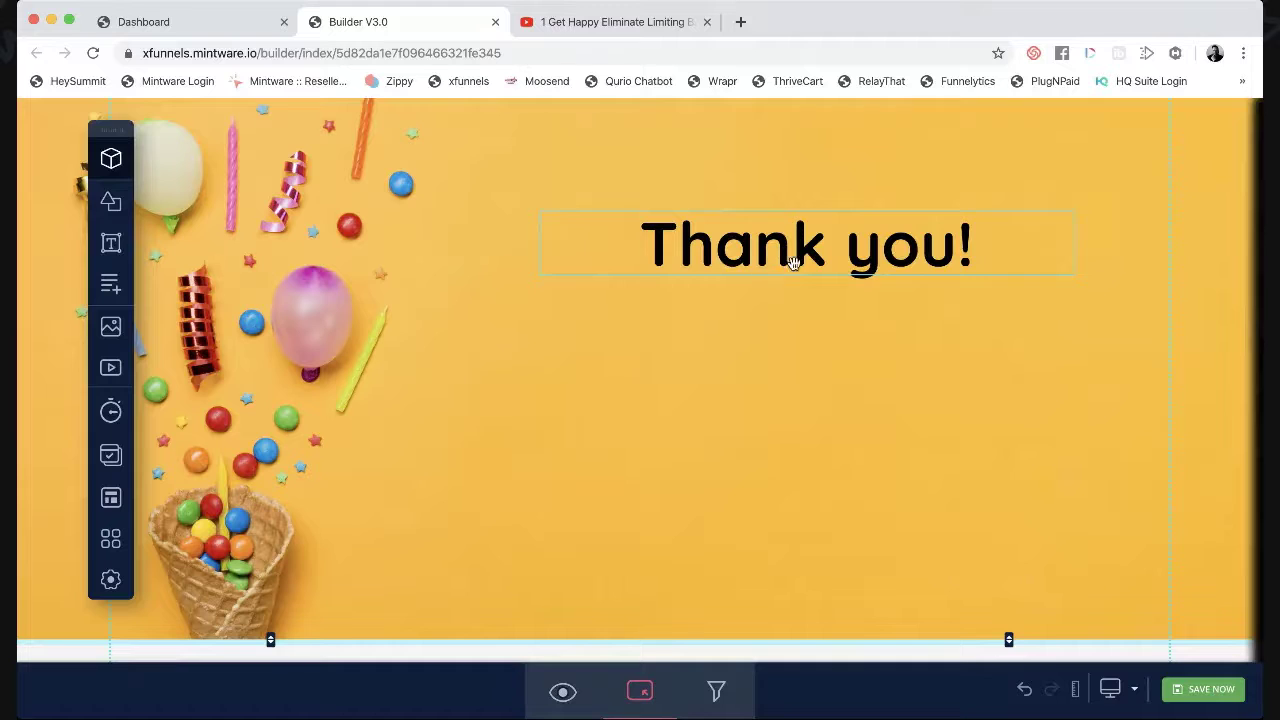
# Remove the yellow party background image from the block containing the "Thank you!" heading.
pyautogui.click(350, 278)
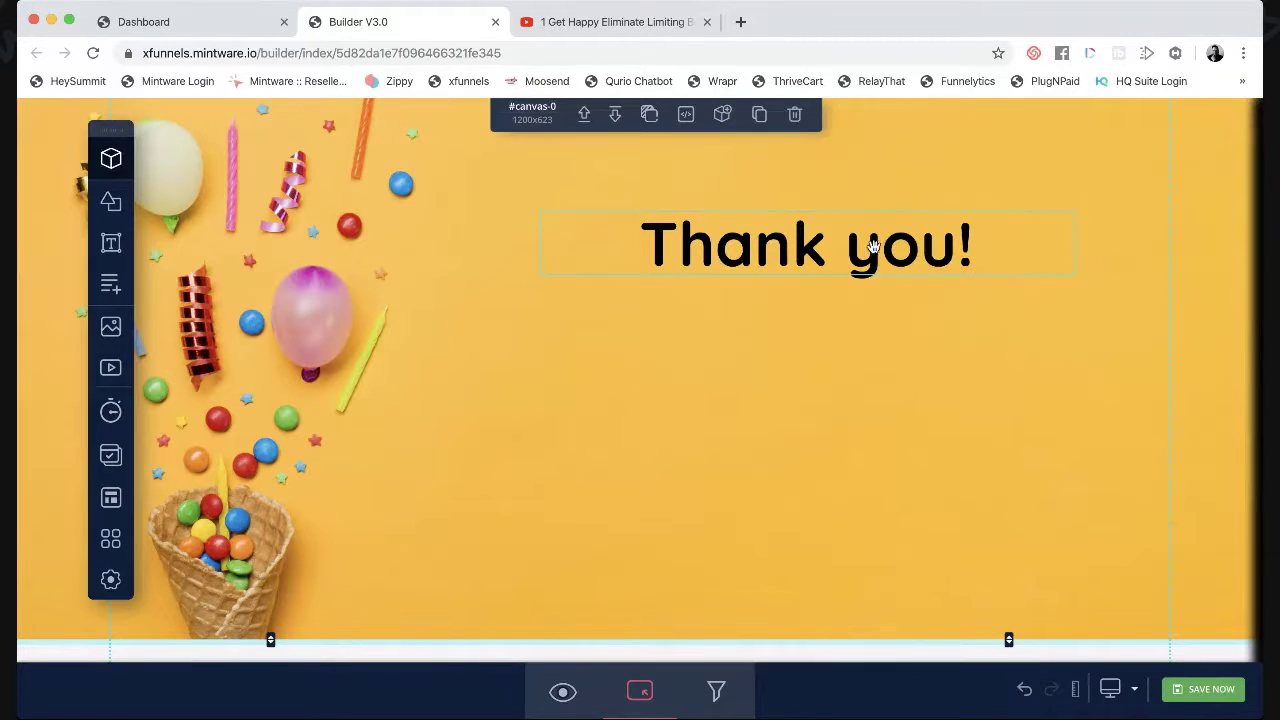
pyautogui.click(649, 113)
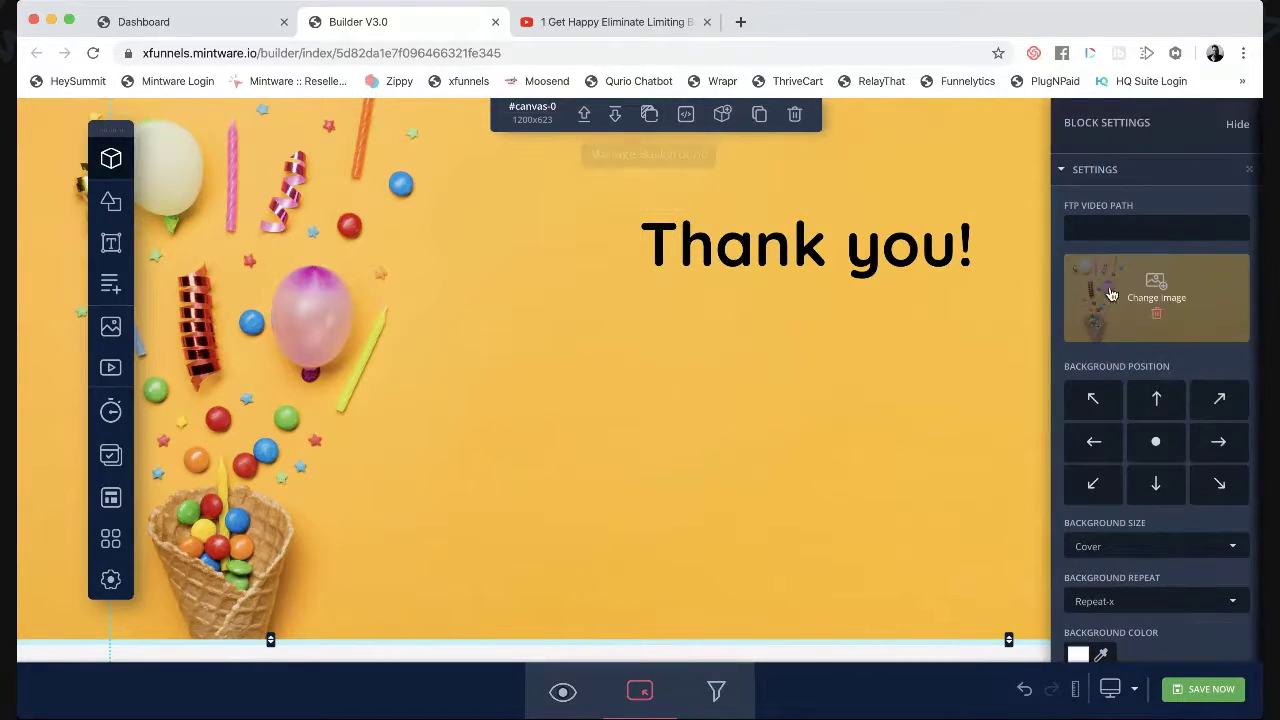
pyautogui.click(1156, 314)
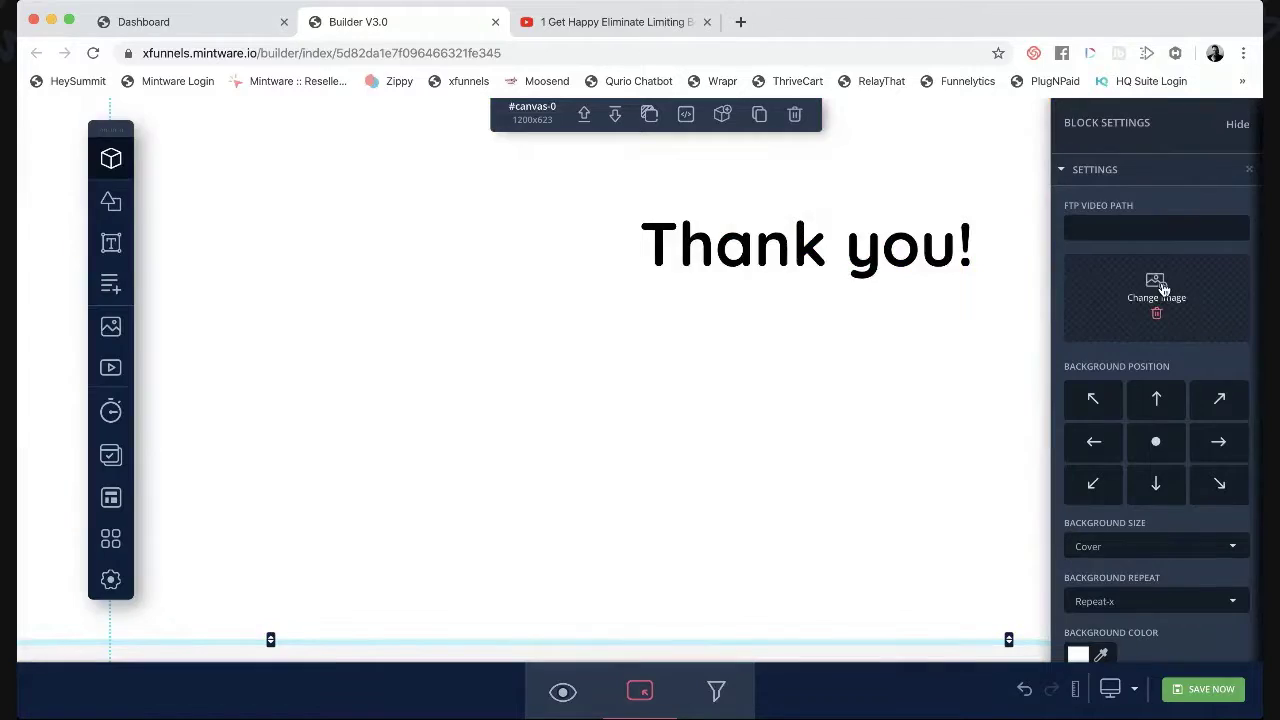
pyautogui.click(1157, 290)
pyautogui.click(192, 611)
pyautogui.scroll(-5, 686, 510)
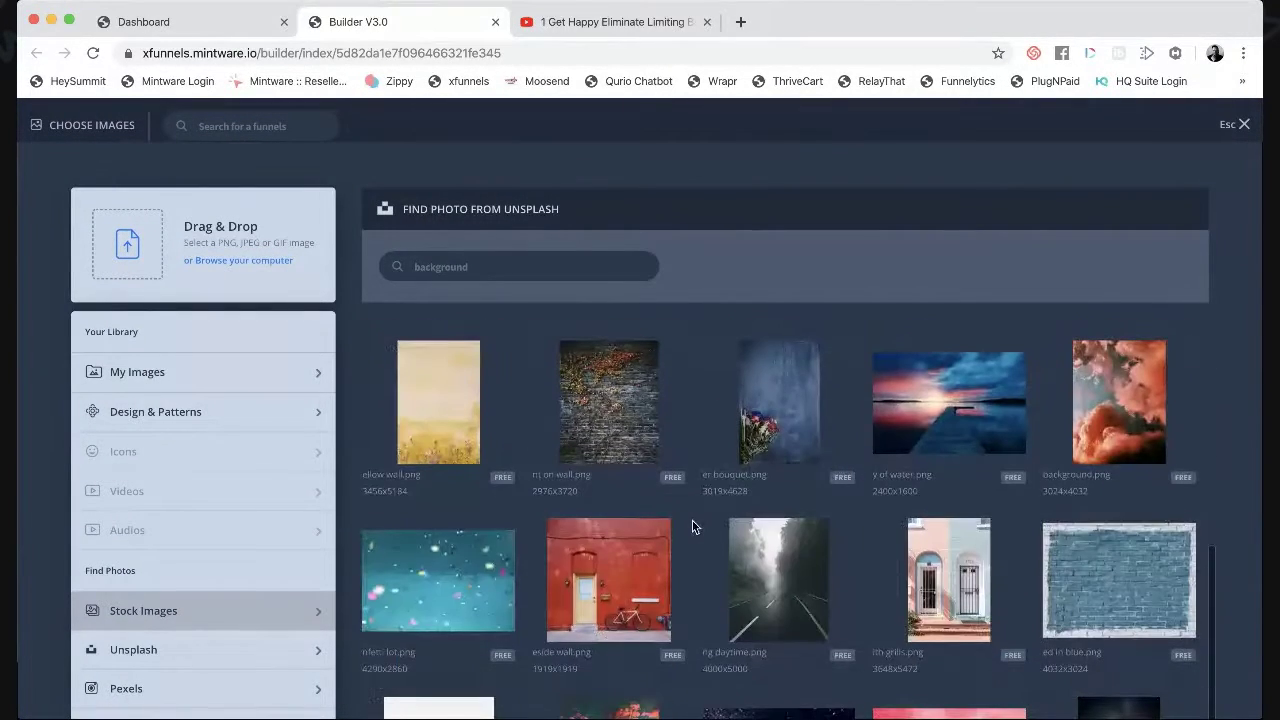
pyautogui.click(612, 418)
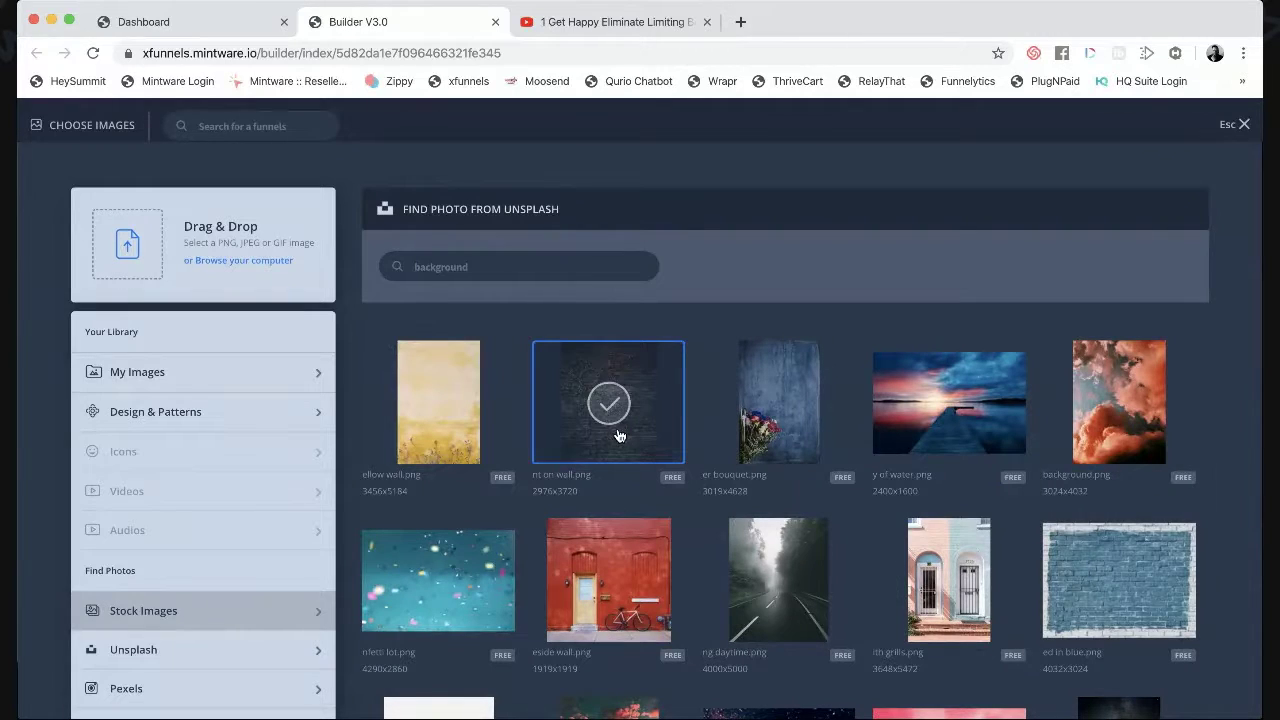
pyautogui.scroll(-3, 226, 548)
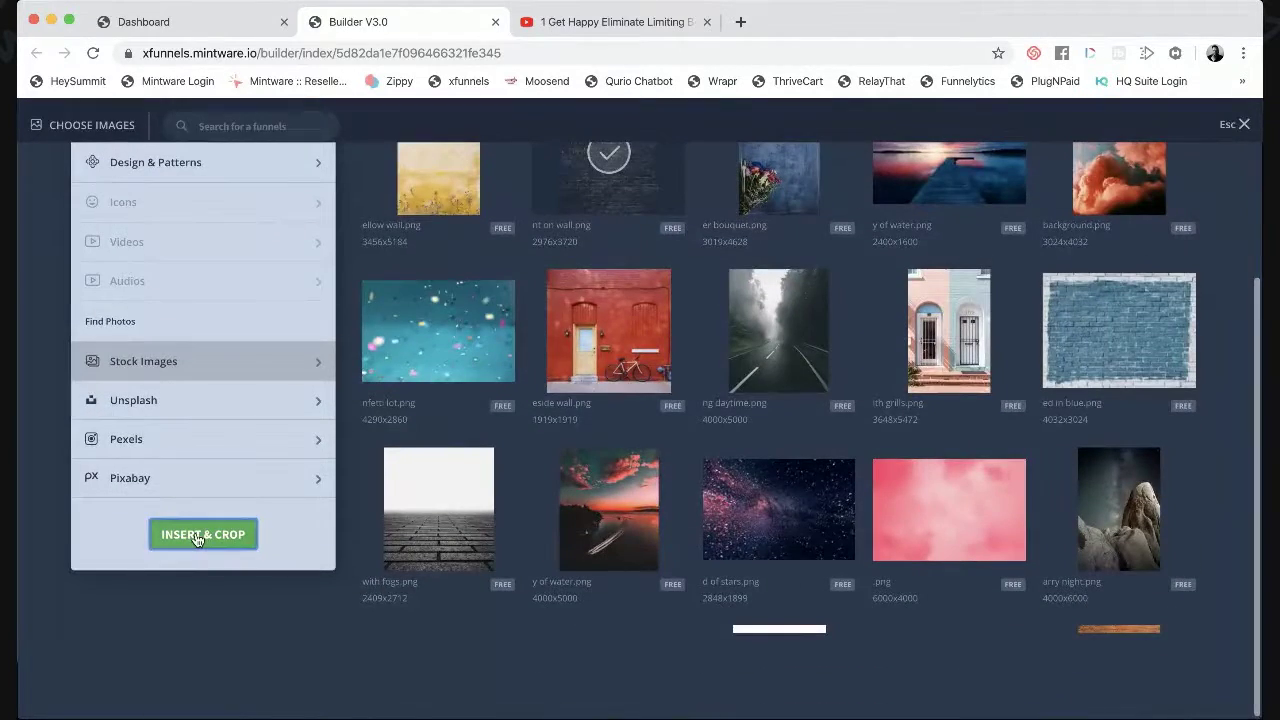
pyautogui.click(200, 535)
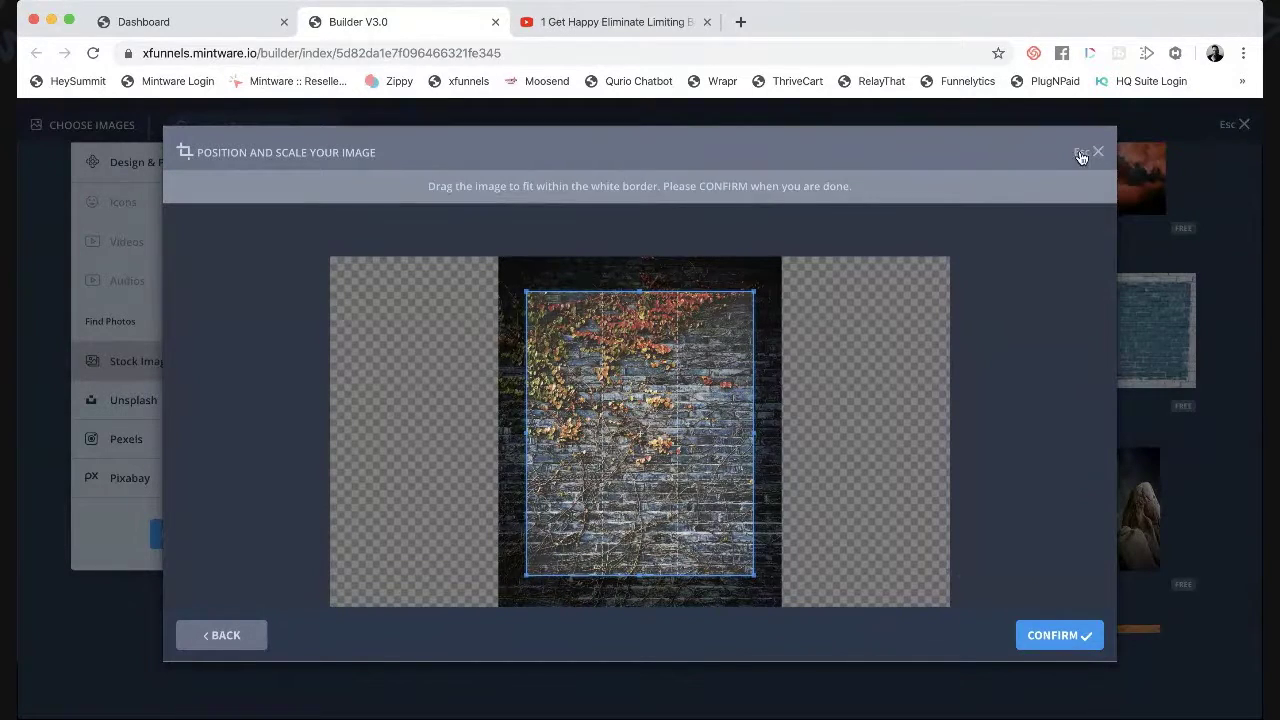
pyautogui.click(216, 640)
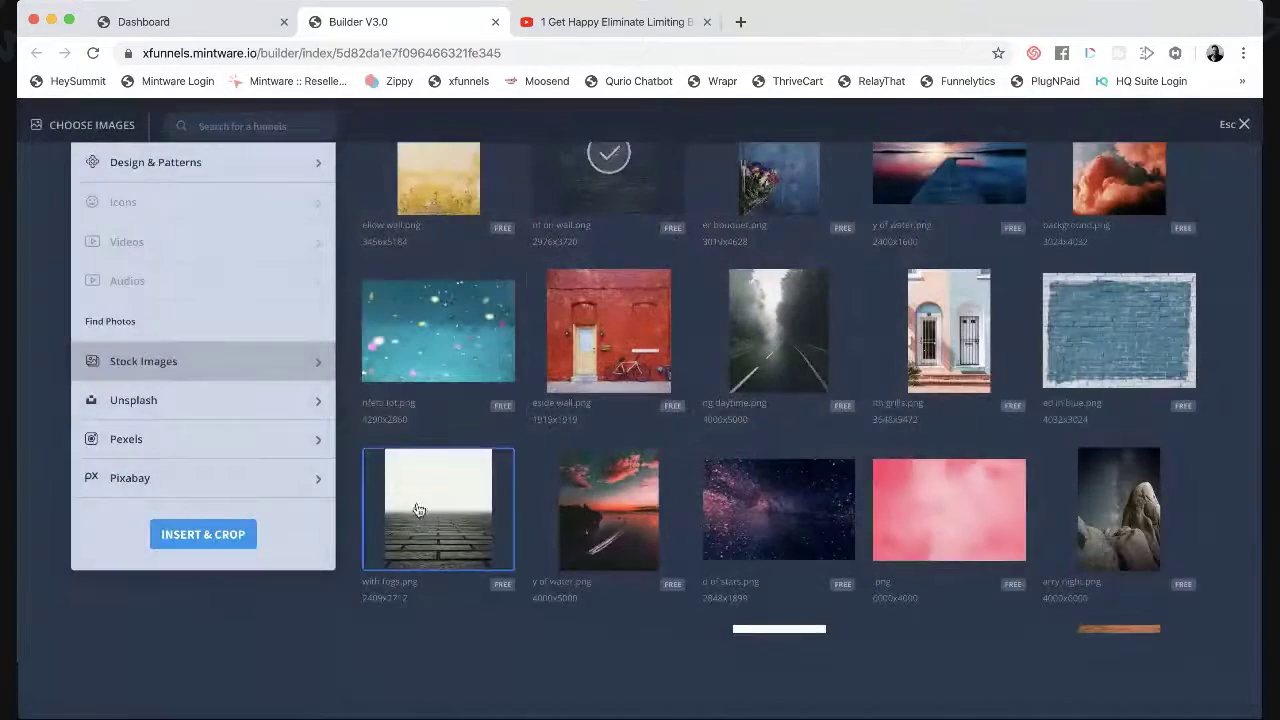
# Try the foggy brick pavement stock image as the block's background with the default crop, and remove it again.
pyautogui.click(424, 515)
pyautogui.click(180, 538)
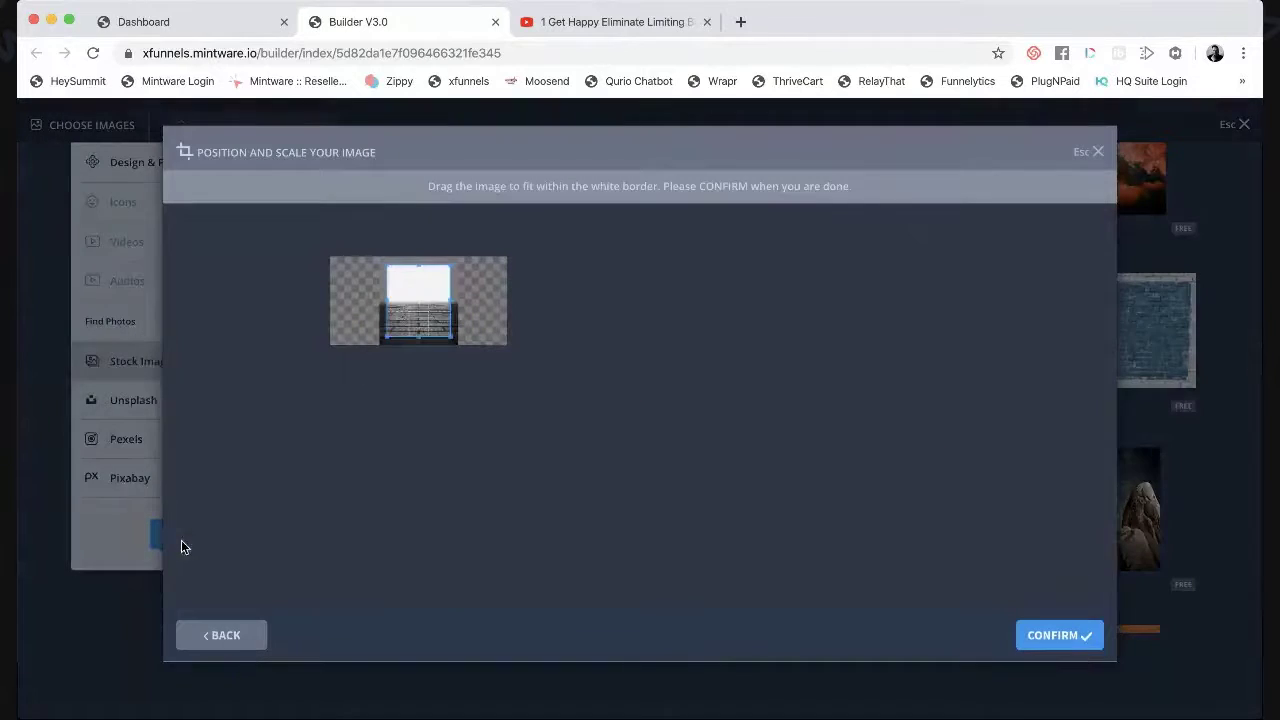
pyautogui.click(1064, 640)
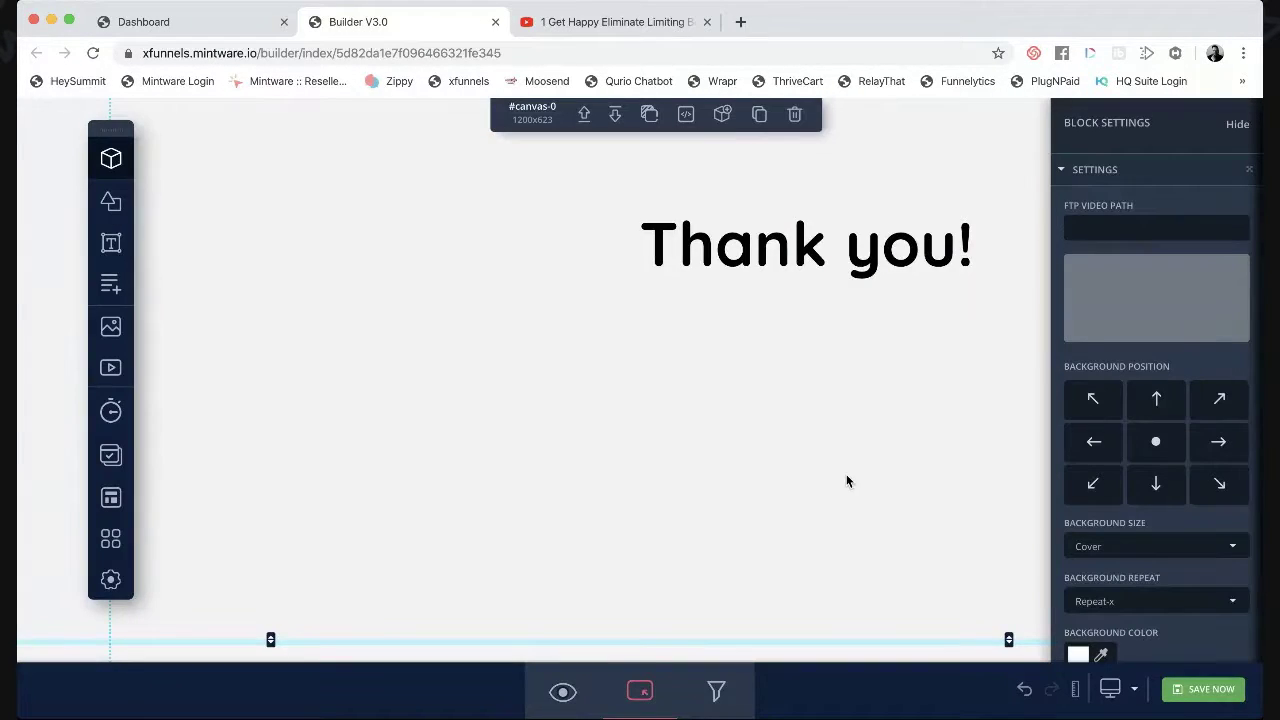
pyautogui.moveTo(1160, 290)
pyautogui.click(1157, 316)
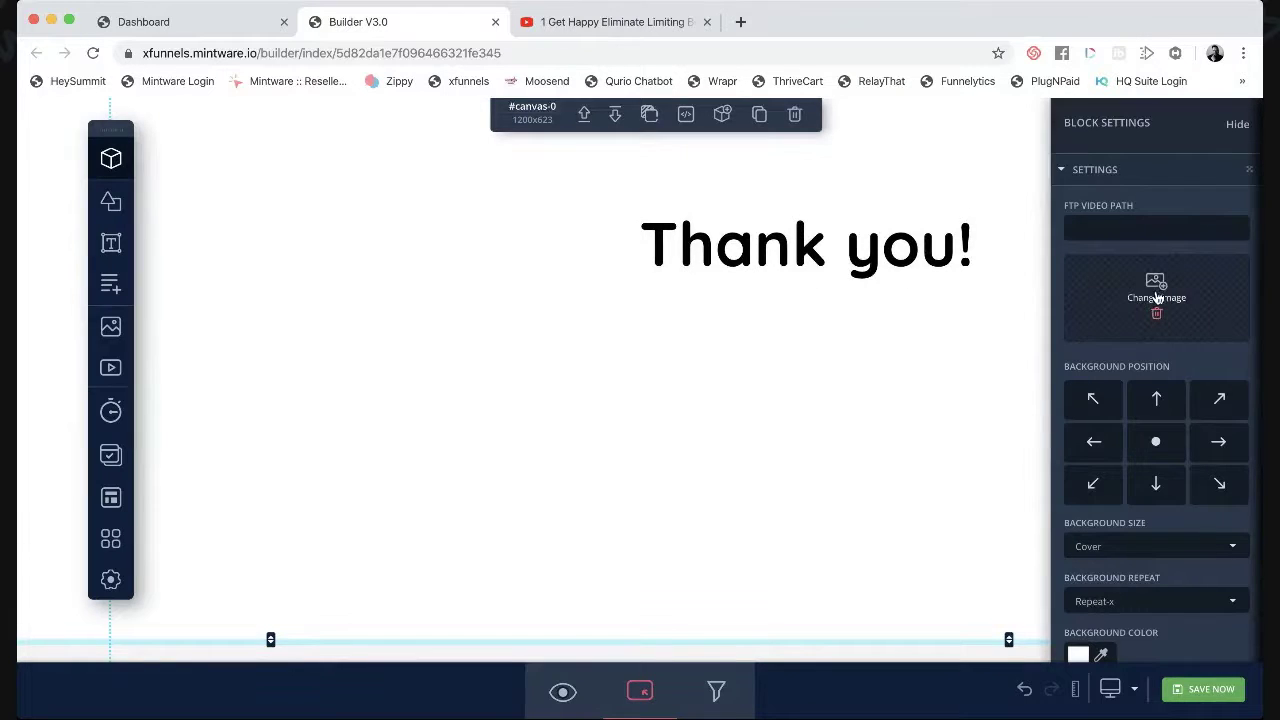
# Try once more to apply the foggy brick pavement stock image as the block's background.
pyautogui.click(1155, 288)
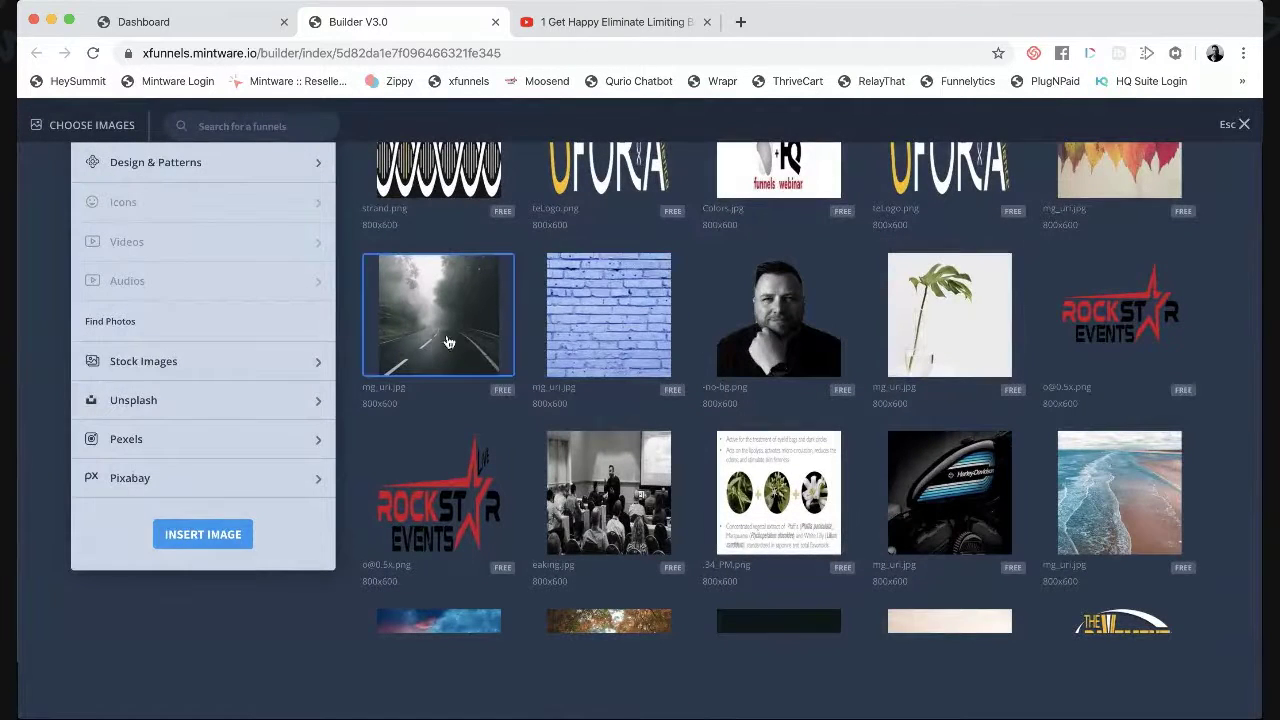
pyautogui.click(180, 362)
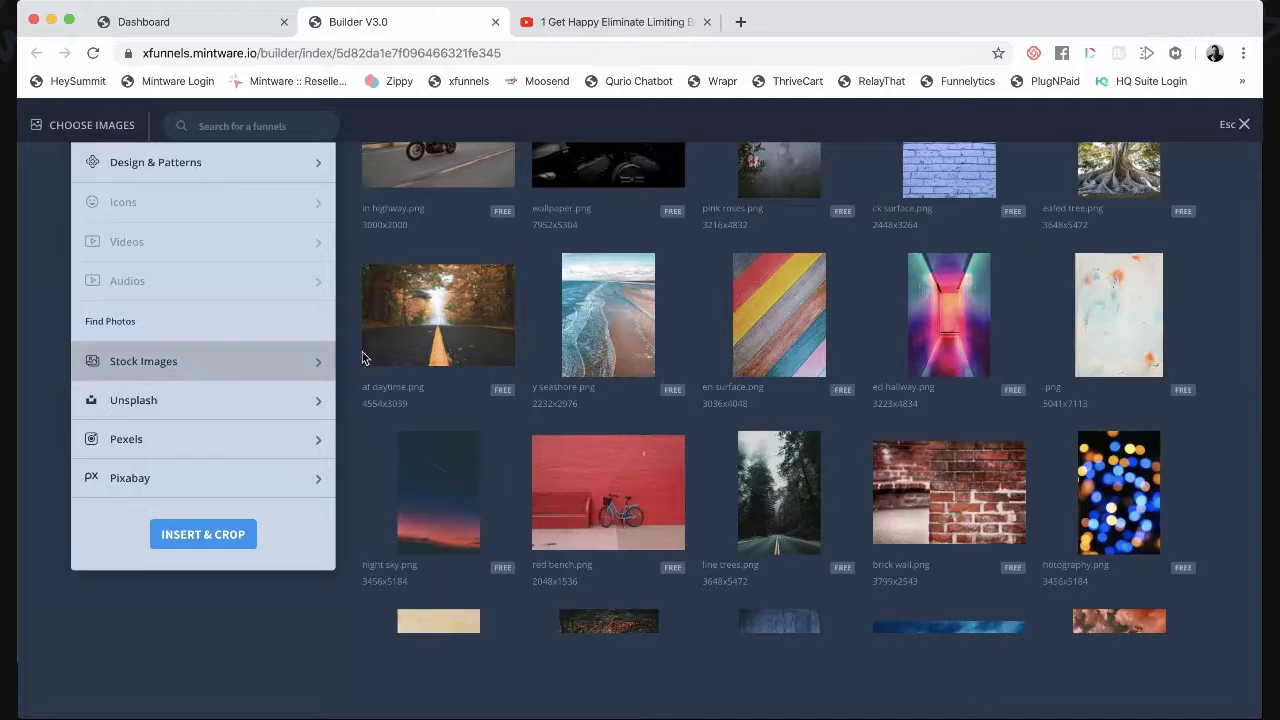
pyautogui.scroll(5, 416, 470)
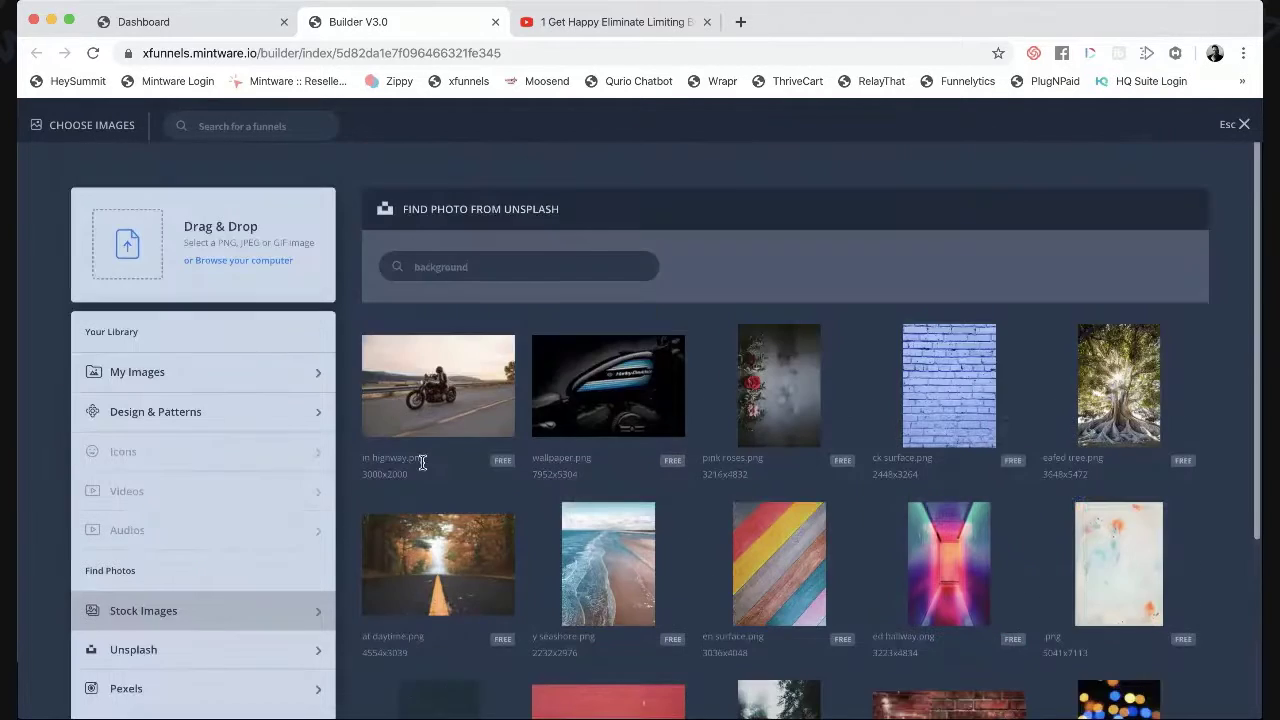
pyautogui.click(478, 524)
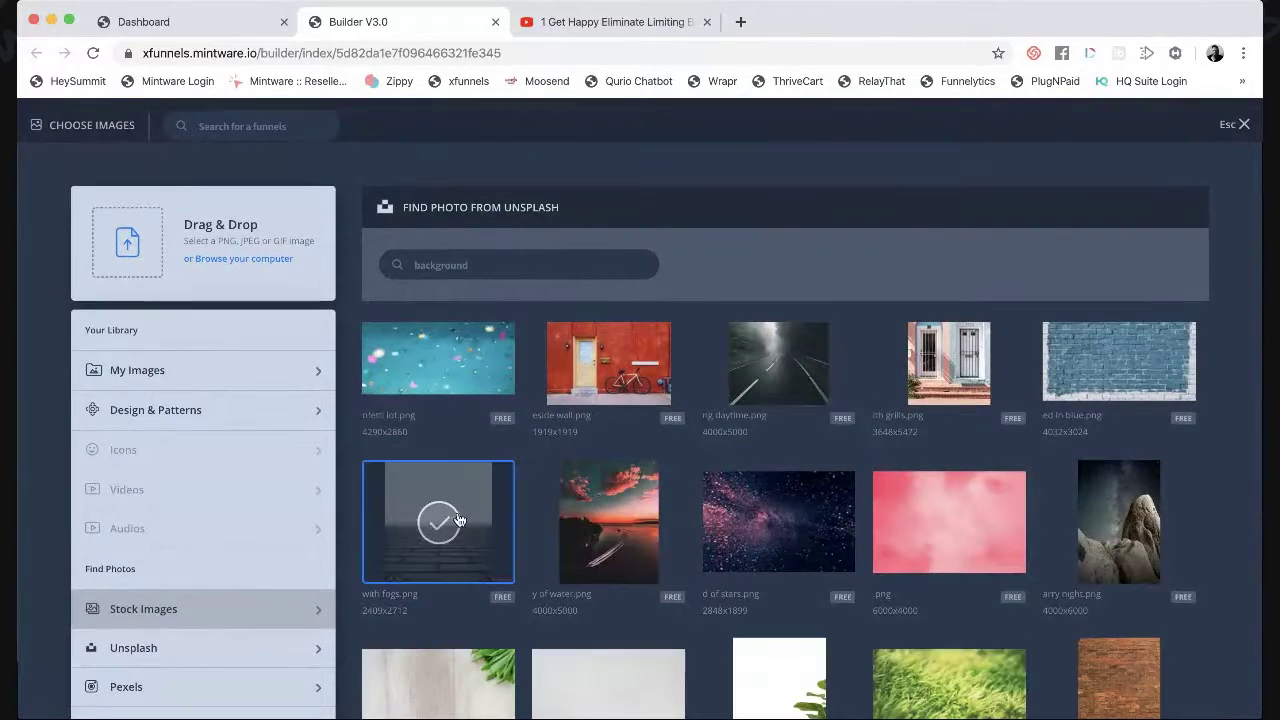
pyautogui.scroll(-5, 266, 612)
pyautogui.click(188, 533)
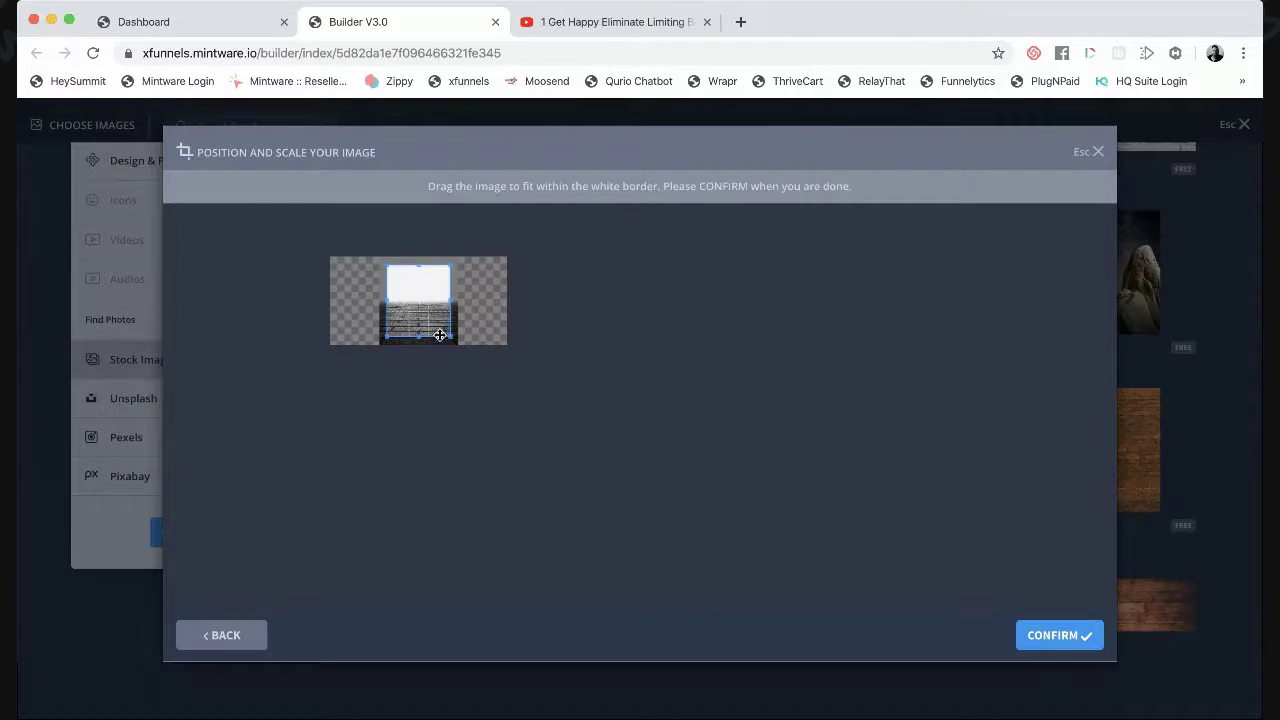
pyautogui.click(1049, 643)
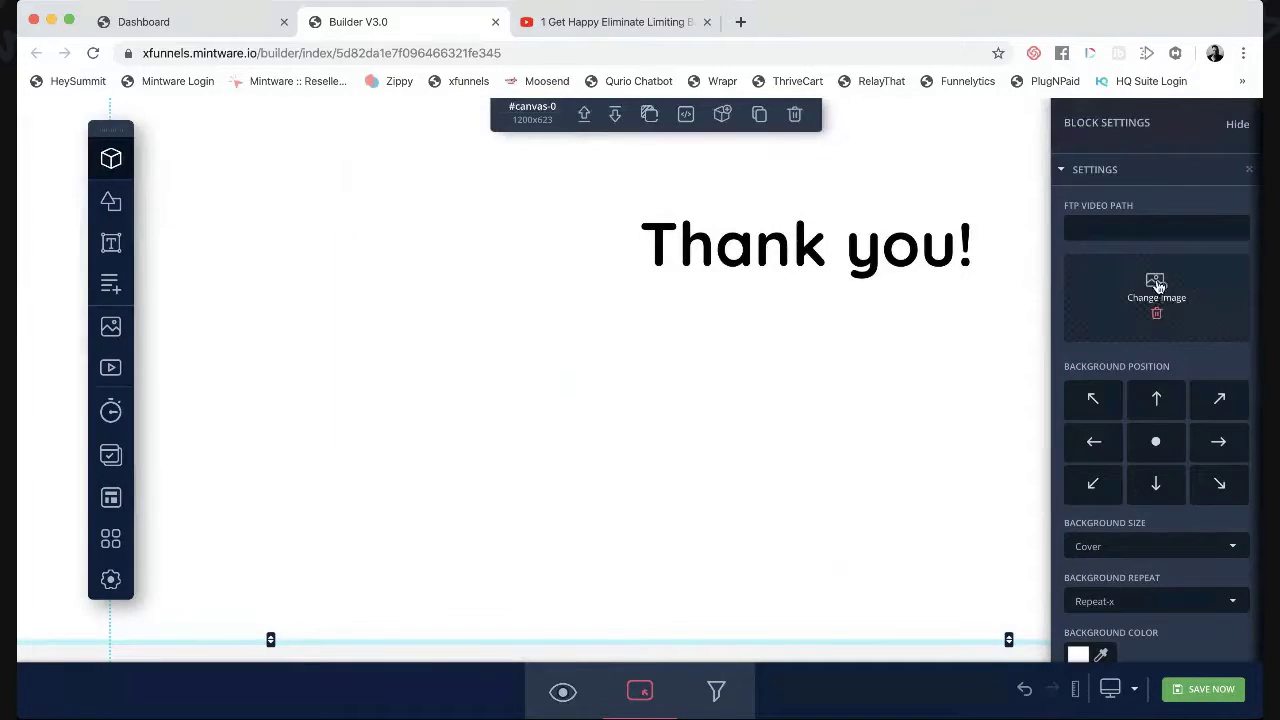
# Insert the misty forest road photo from the image library as the block's background.
pyautogui.click(1156, 284)
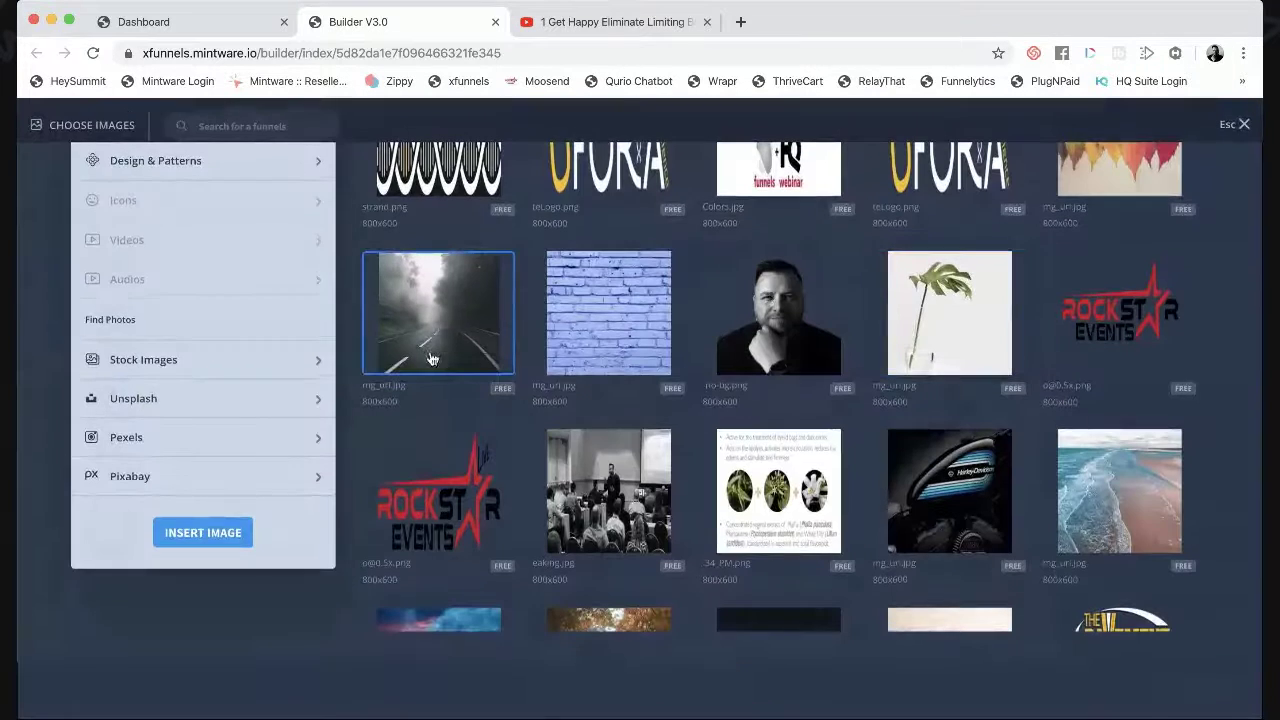
pyautogui.click(446, 327)
pyautogui.click(222, 533)
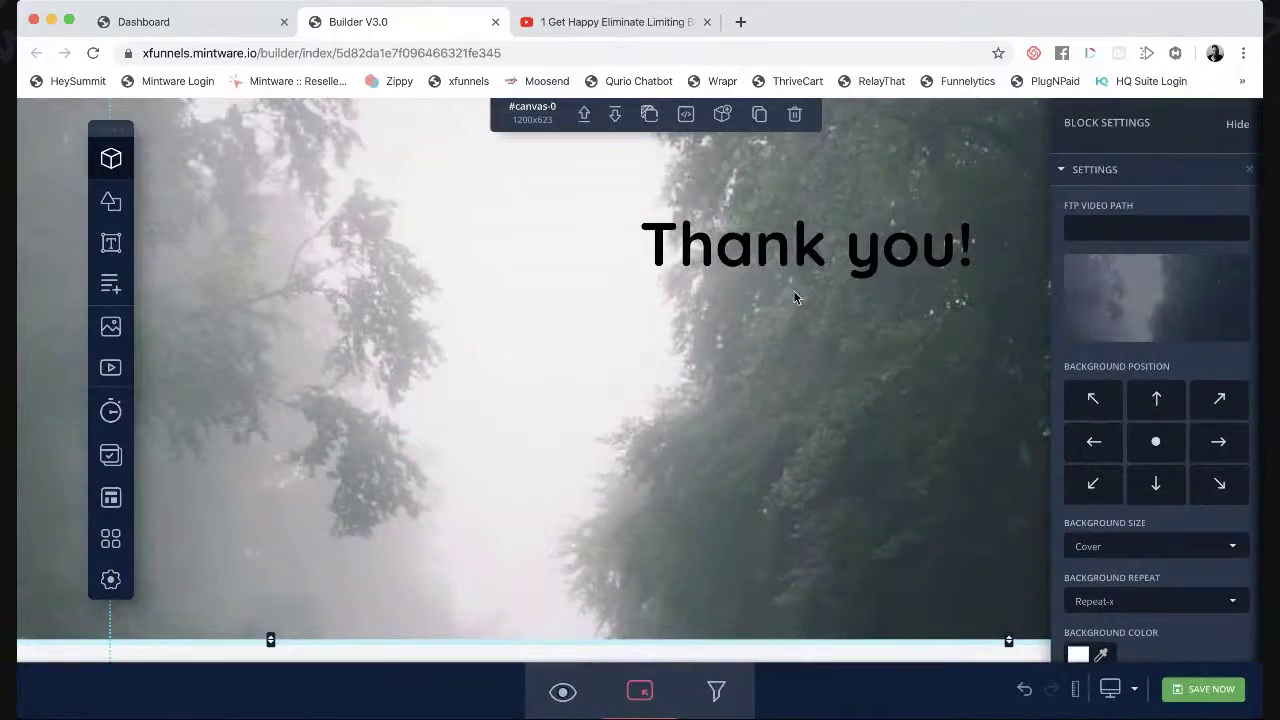
# Try different background positions for the forest road photo and settle on the centred one.
pyautogui.click(1156, 484)
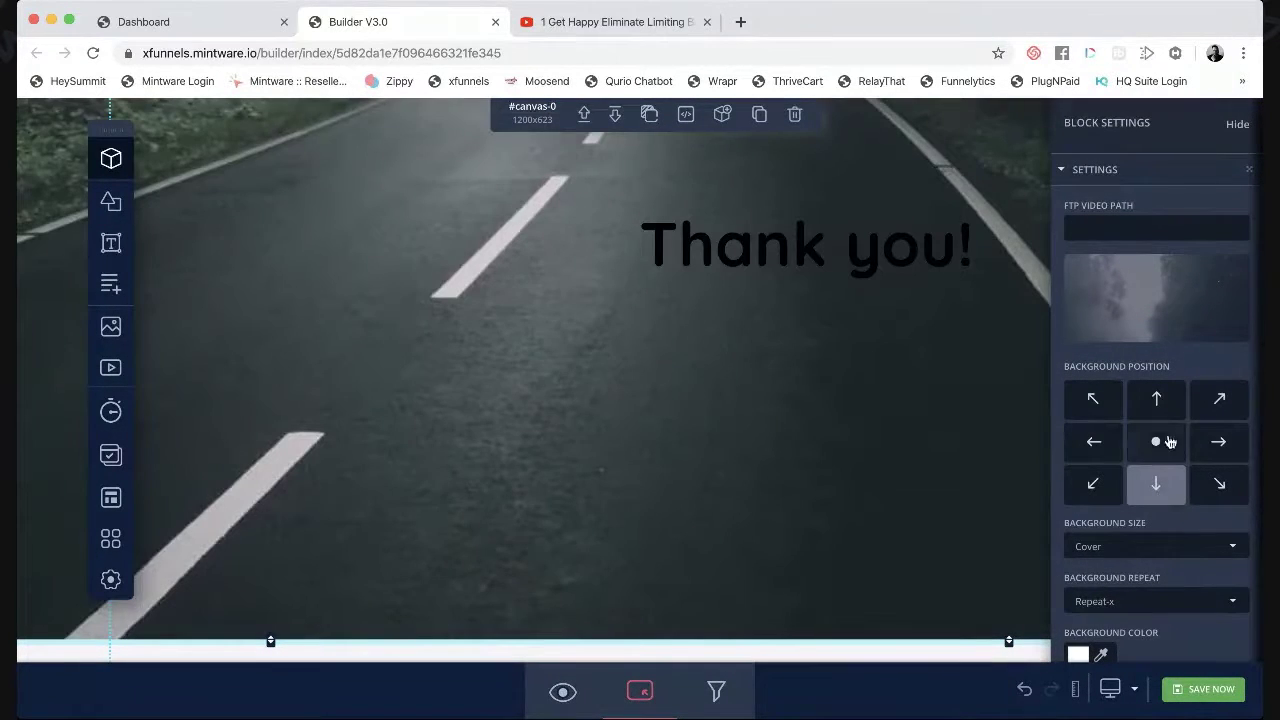
pyautogui.click(1163, 447)
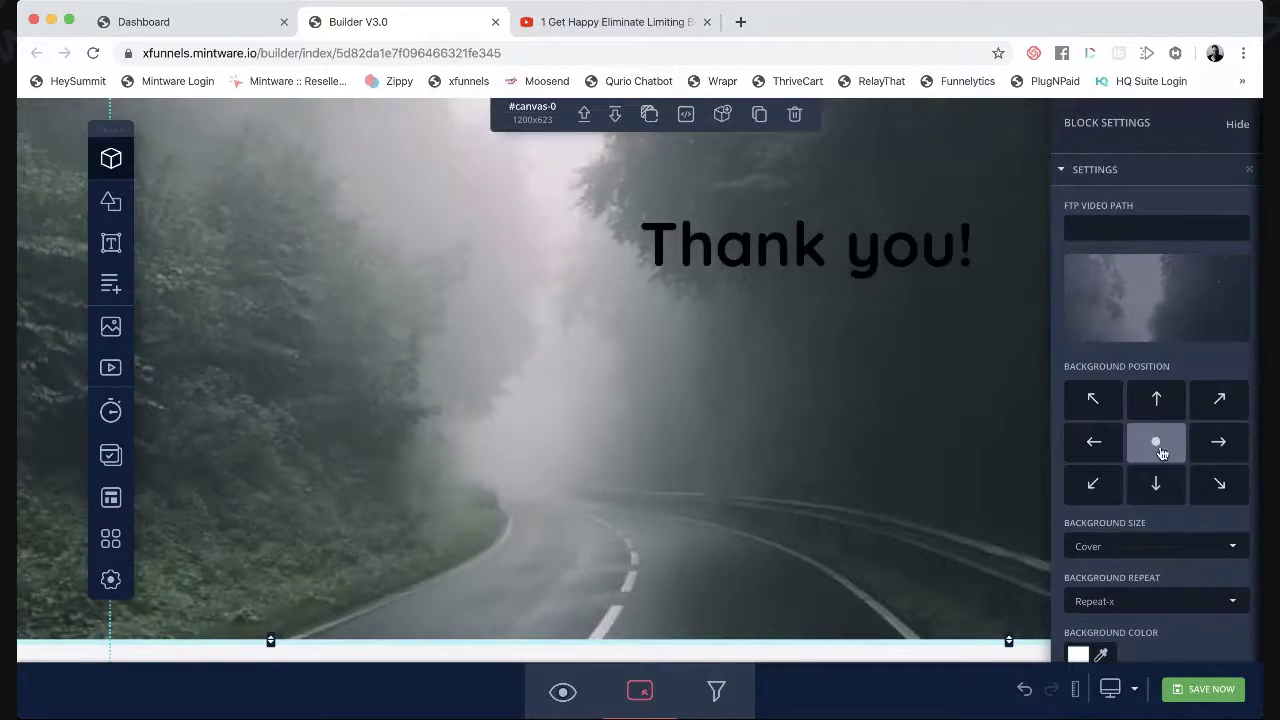
pyautogui.click(1219, 441)
pyautogui.click(1094, 441)
pyautogui.click(1093, 484)
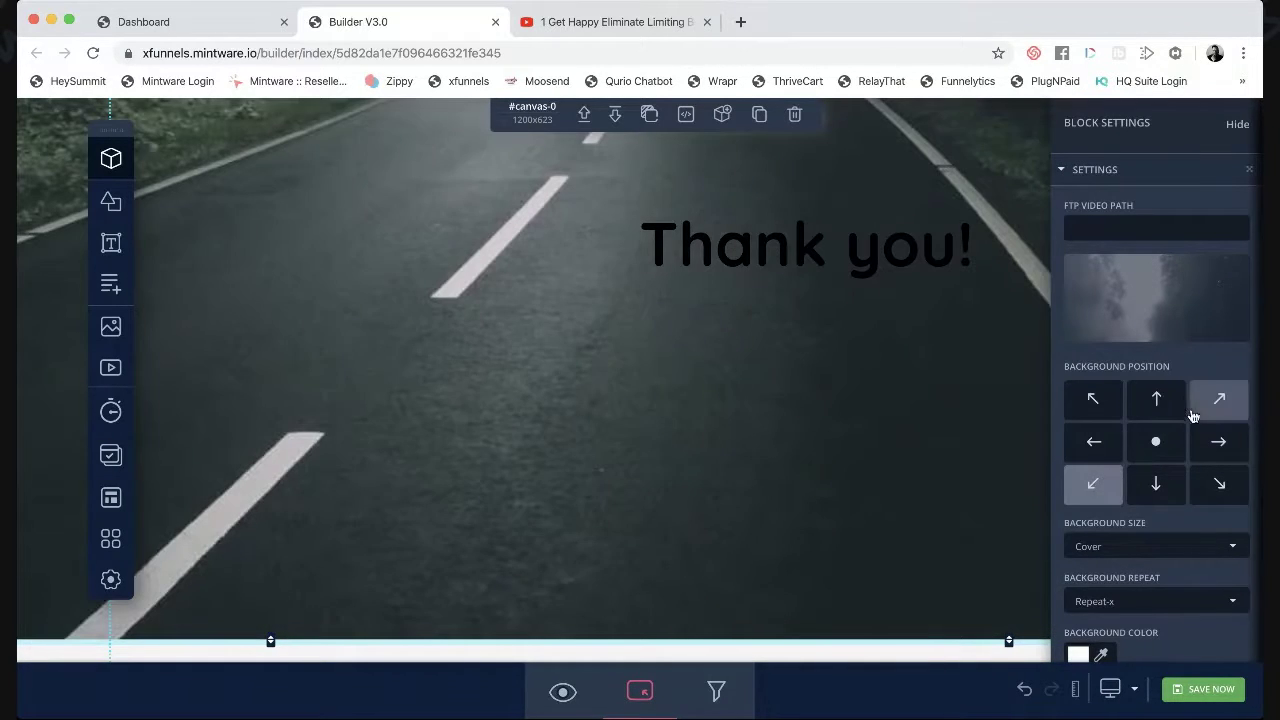
pyautogui.click(1156, 448)
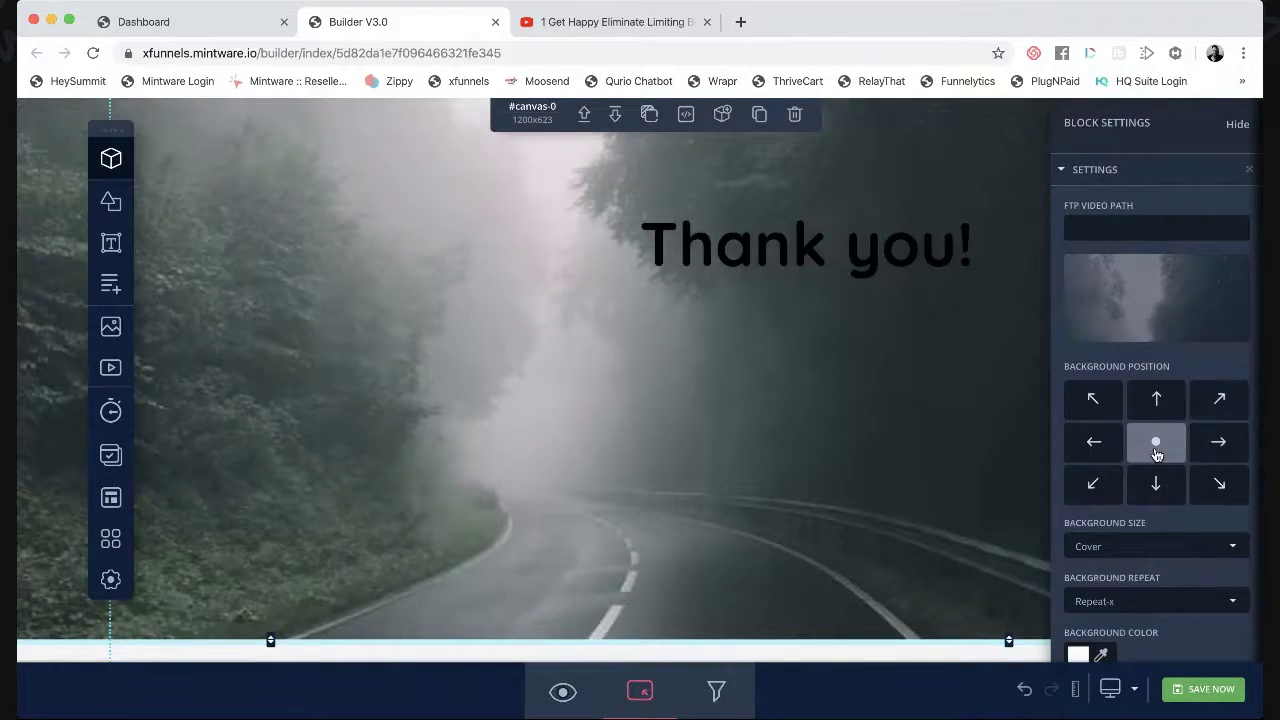
pyautogui.click(1156, 402)
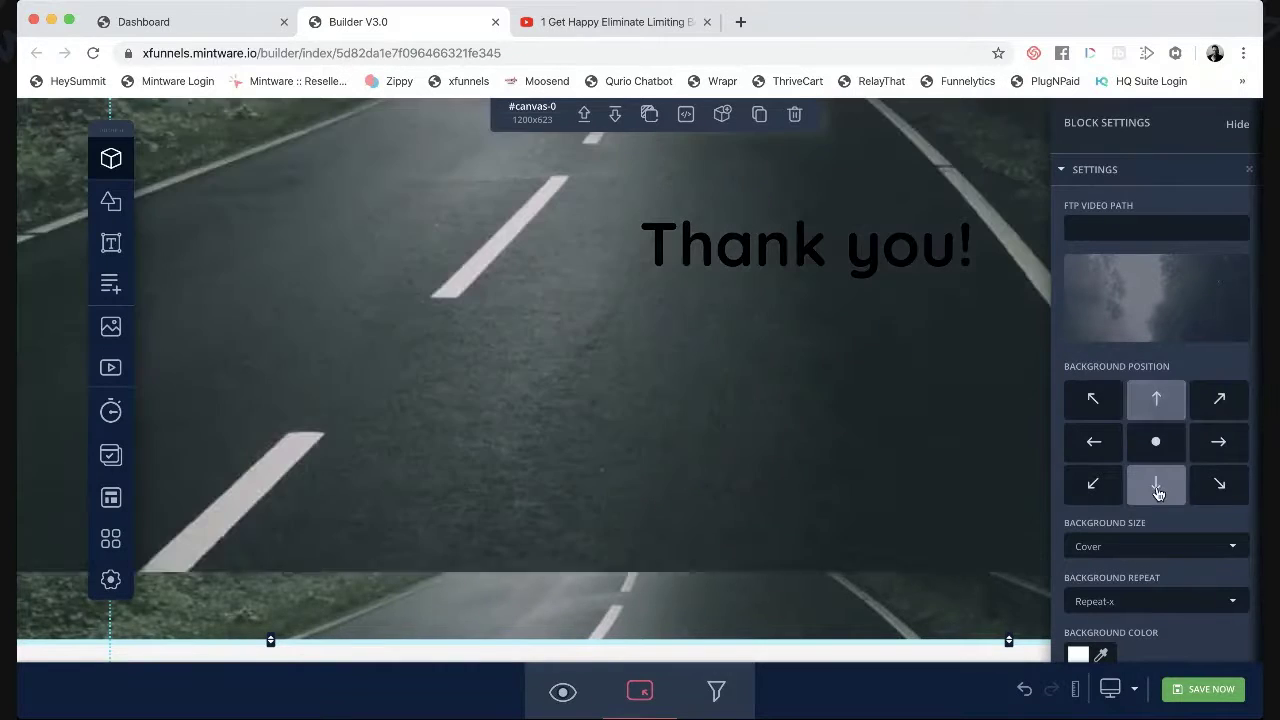
pyautogui.click(1157, 489)
pyautogui.click(1157, 400)
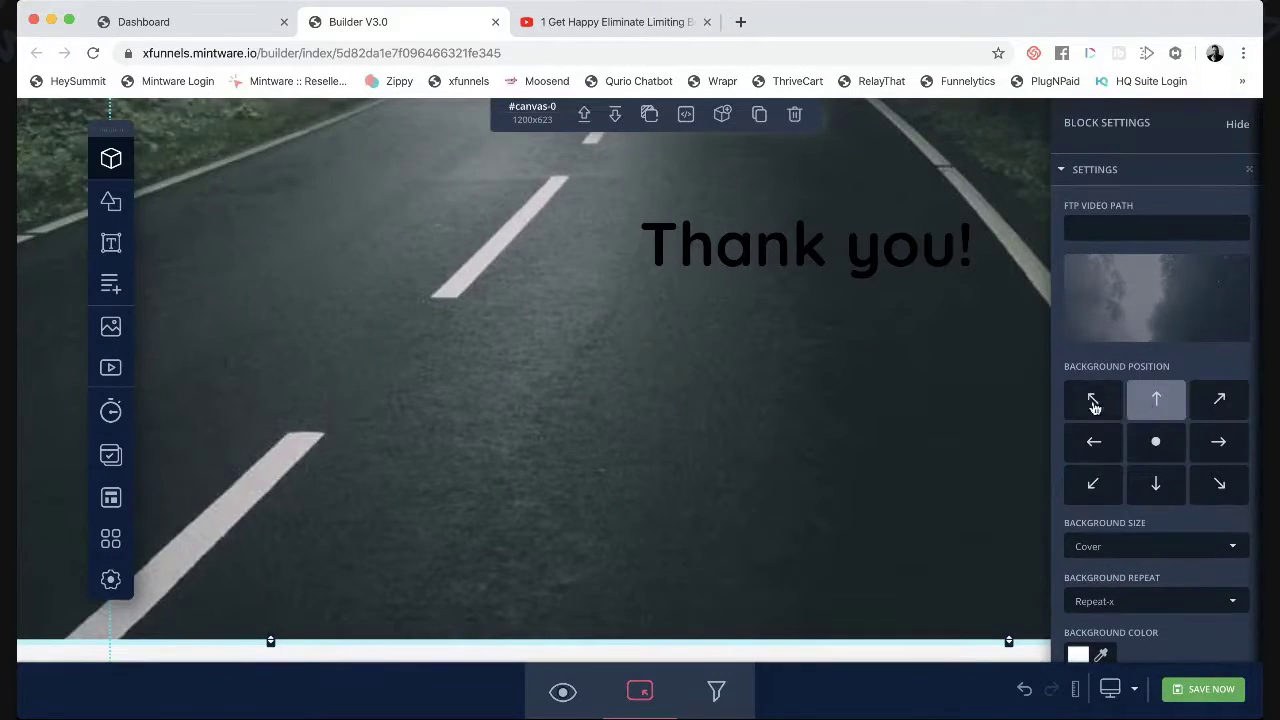
pyautogui.click(1093, 400)
pyautogui.click(1155, 441)
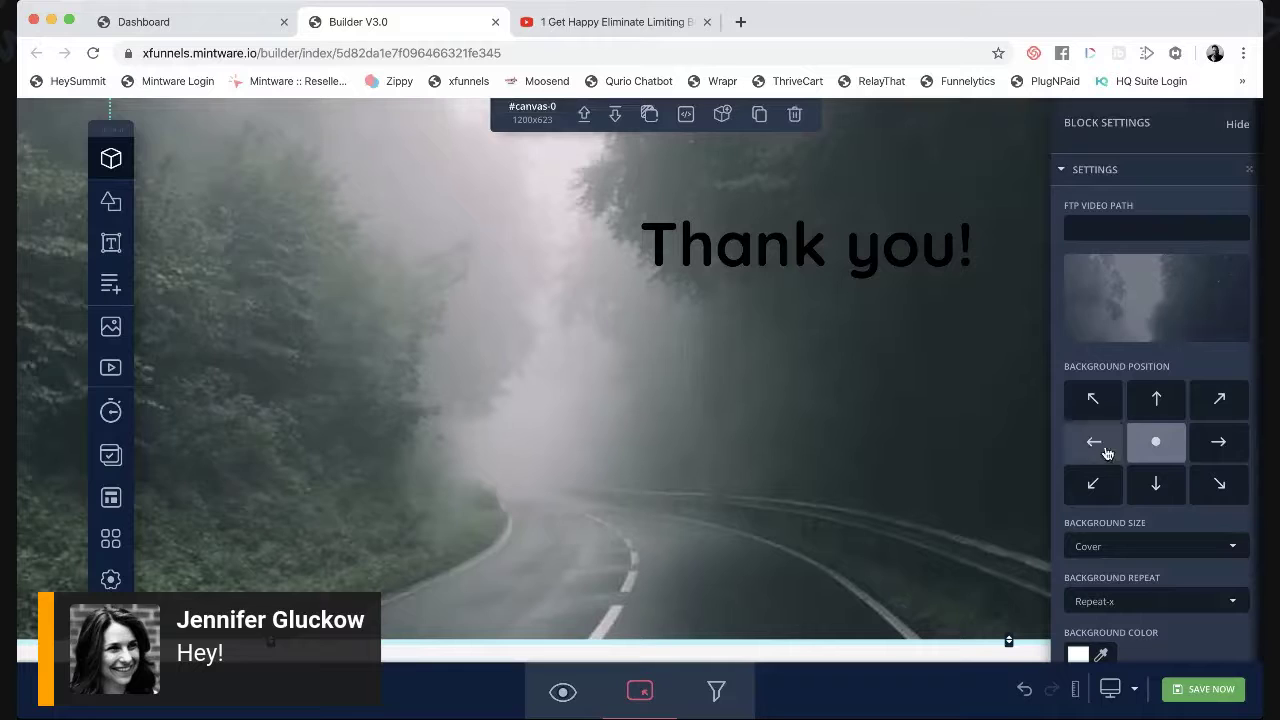
# Centre the "Thank you!" heading horizontally in the block and change its font to Roboto.
pyautogui.click(812, 250)
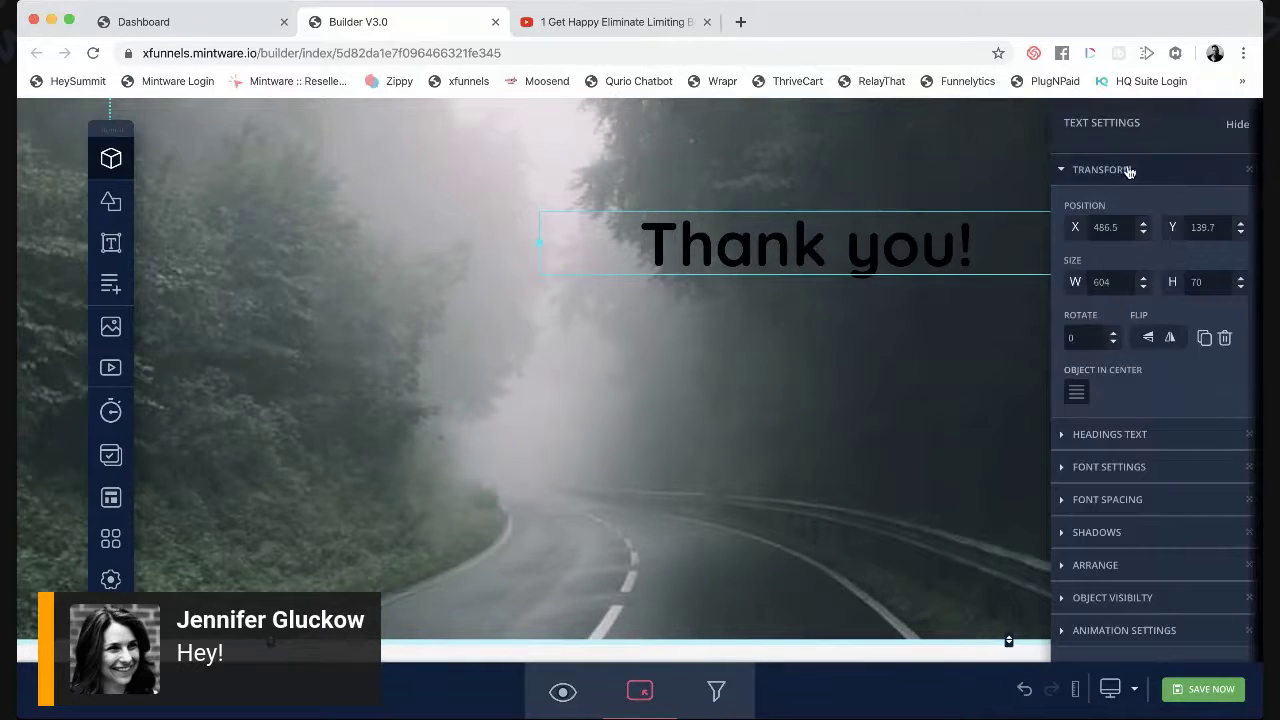
pyautogui.click(1076, 395)
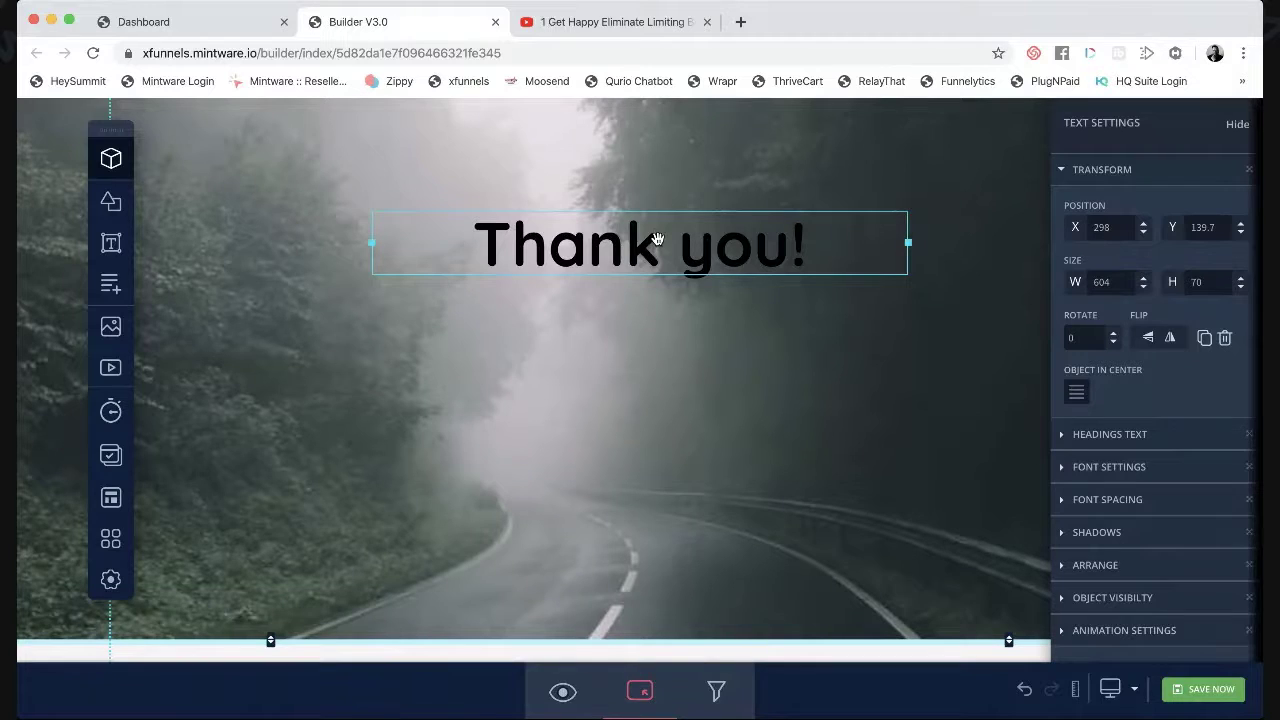
pyautogui.click(1062, 468)
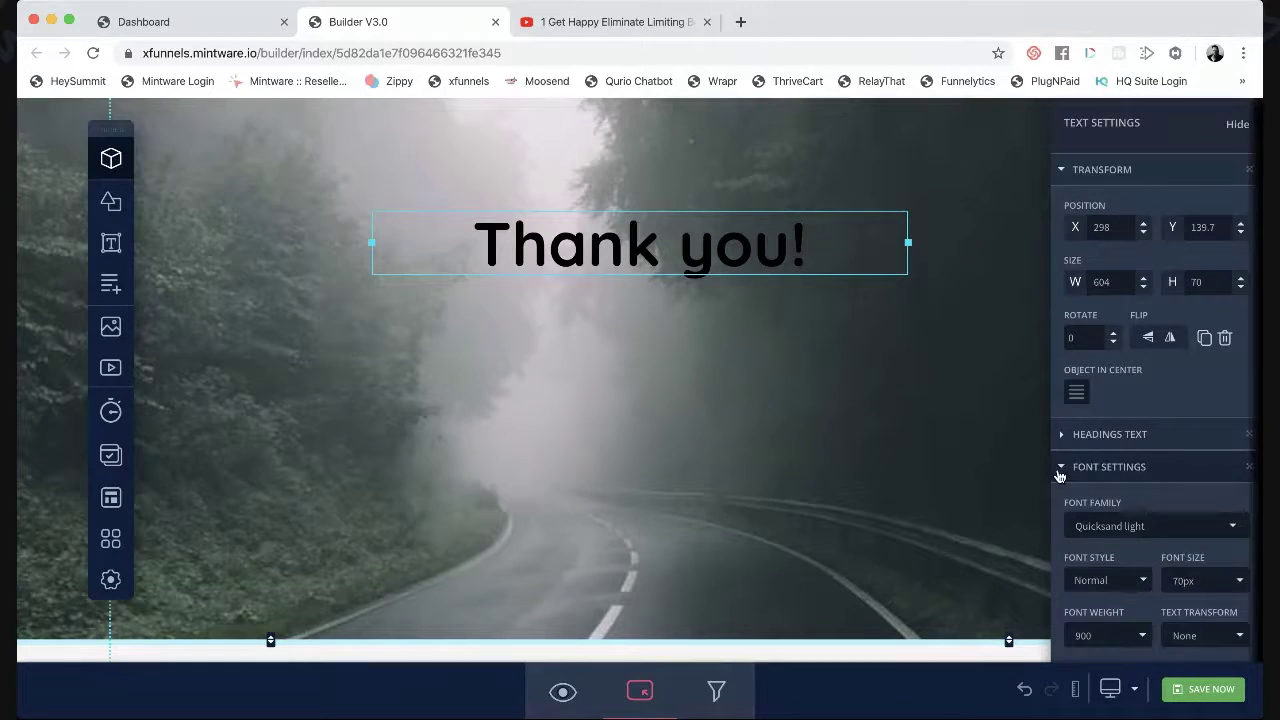
pyautogui.scroll(-5, 1150, 535)
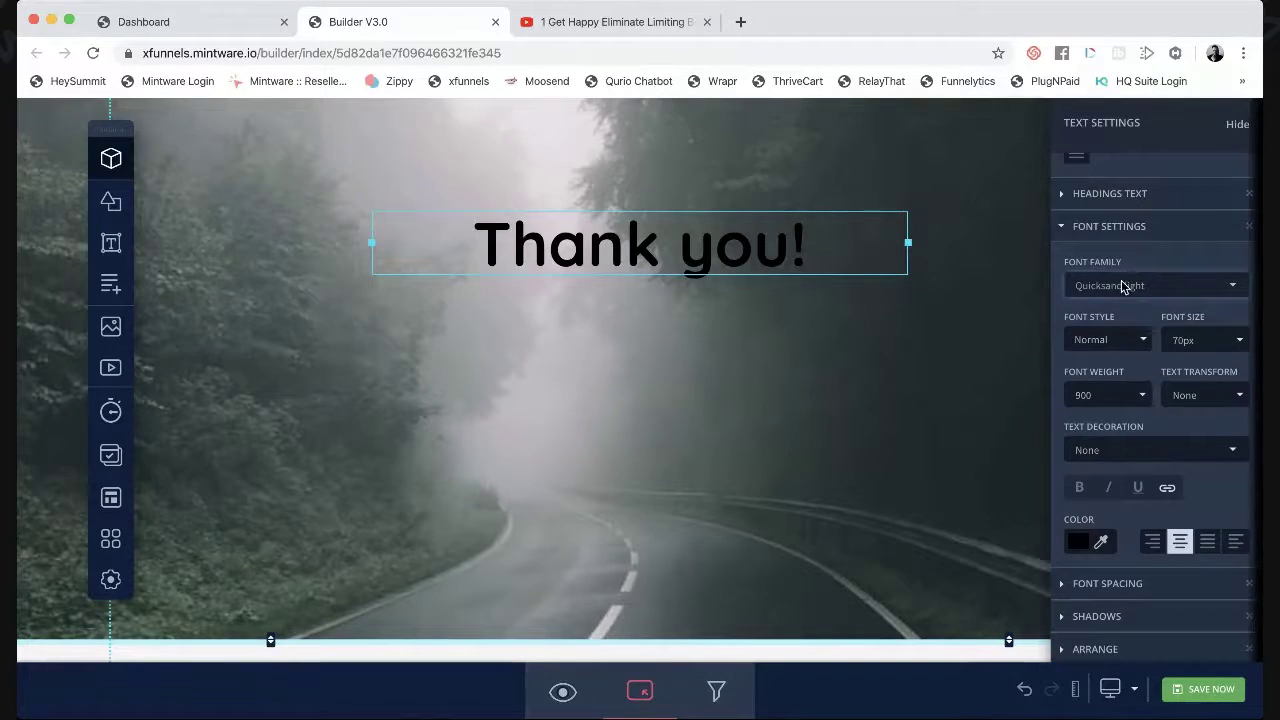
pyautogui.click(1130, 47)
# Set the heading's text colour to white (#ffffff) and its font weight to 800.
pyautogui.click(1078, 541)
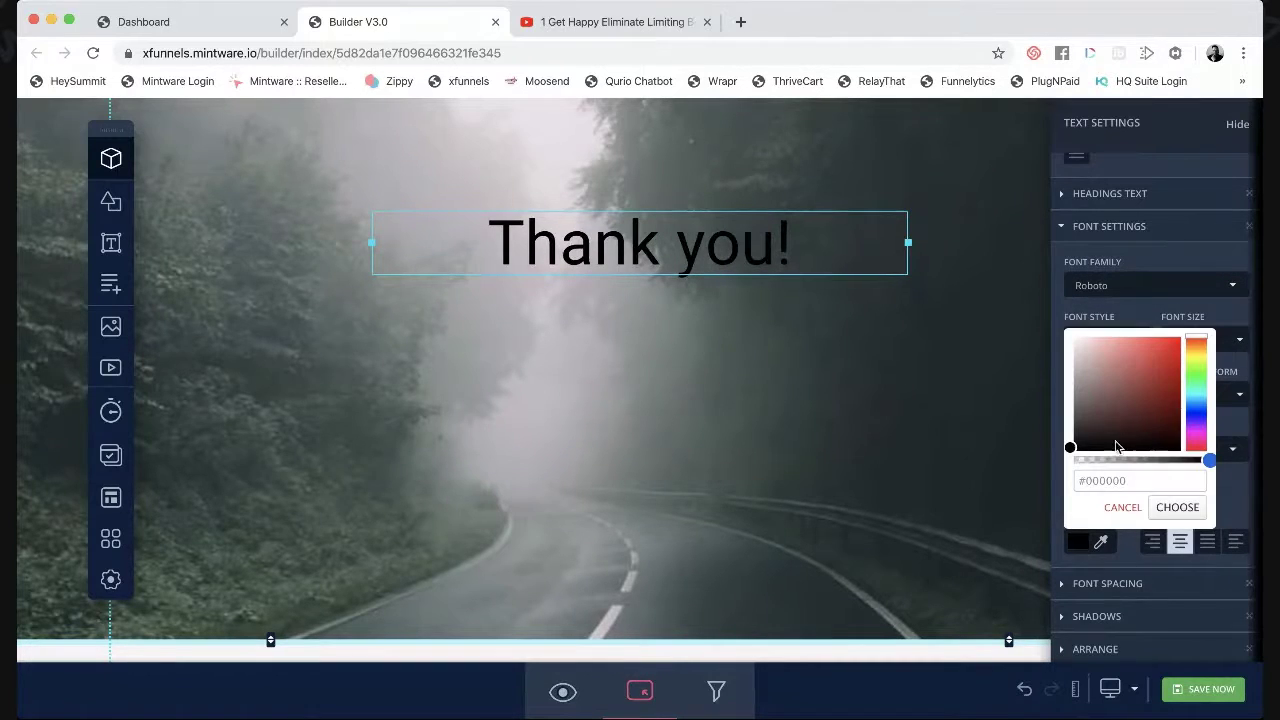
pyautogui.moveTo(1128, 447); pyautogui.dragTo(1048, 320)
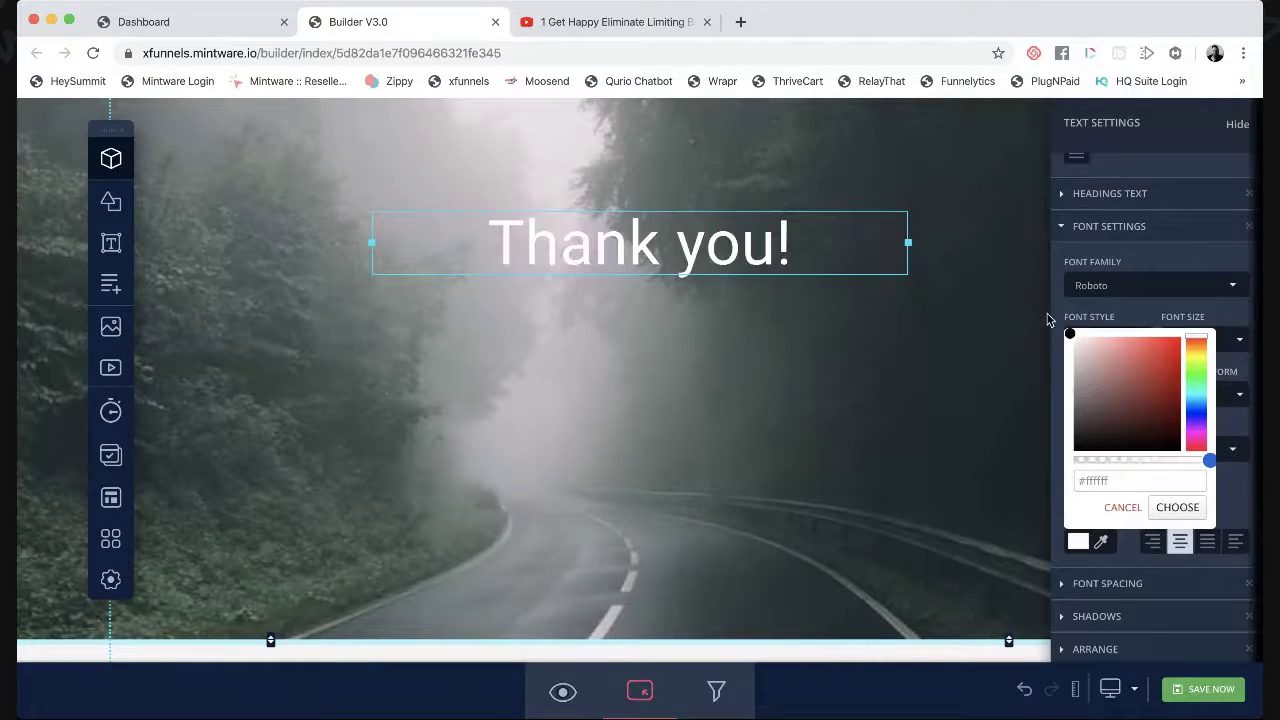
pyautogui.click(1177, 510)
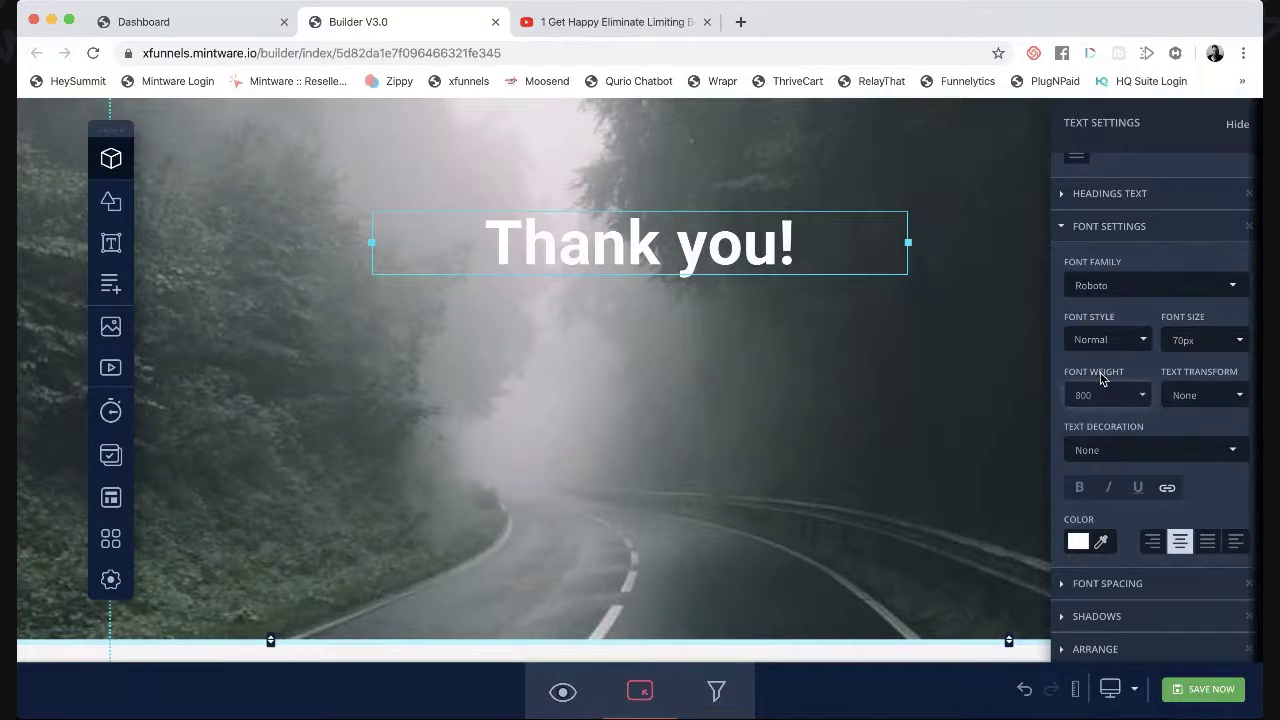
# Give the heading a black shadow with both offsets at 2 and a blur of 2, and save the page.
pyautogui.scroll(-2, 1104, 516)
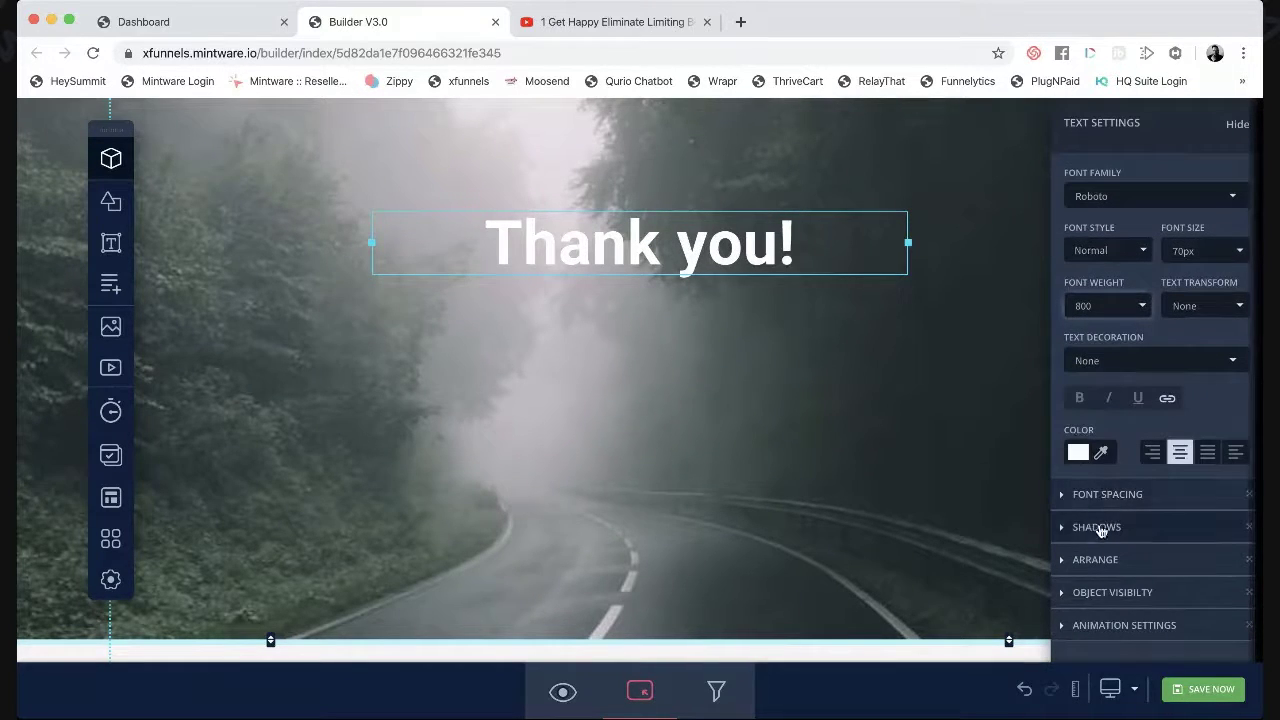
pyautogui.click(1096, 529)
pyautogui.click(1180, 581)
pyautogui.click(1180, 581)
pyautogui.click(1241, 581)
pyautogui.click(1241, 581)
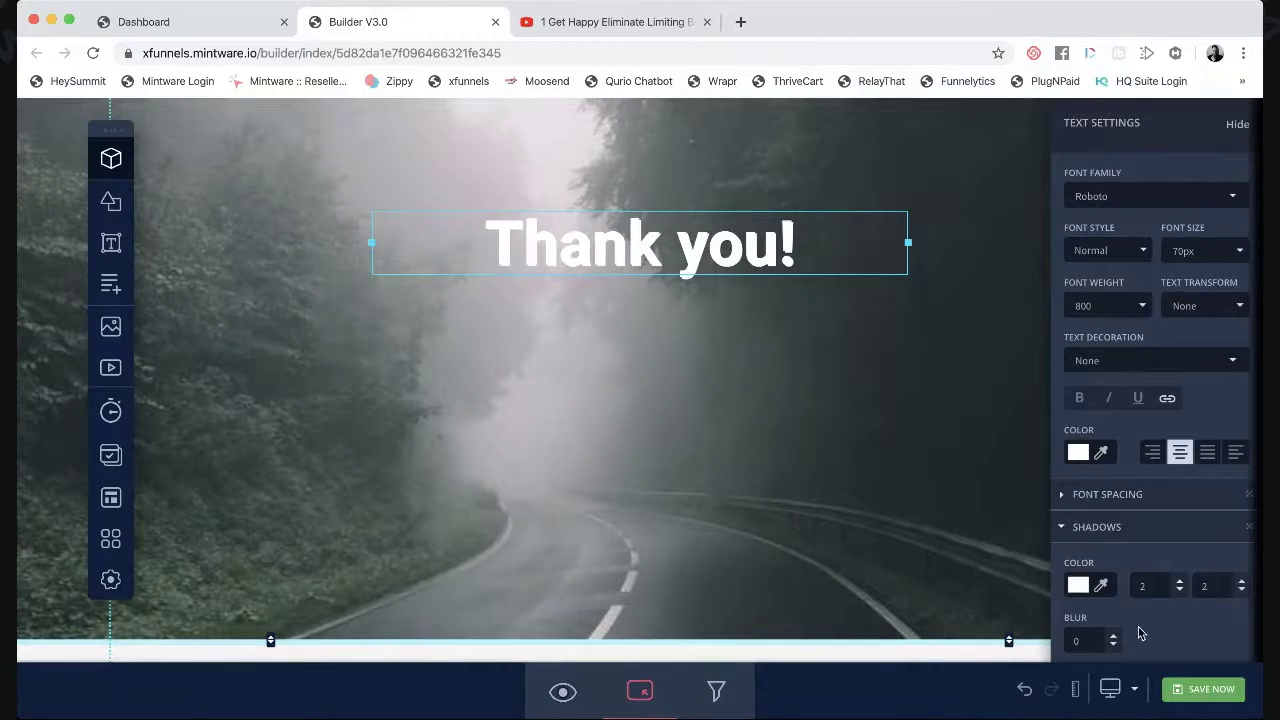
pyautogui.click(1113, 637)
pyautogui.click(1113, 637)
pyautogui.click(1078, 585)
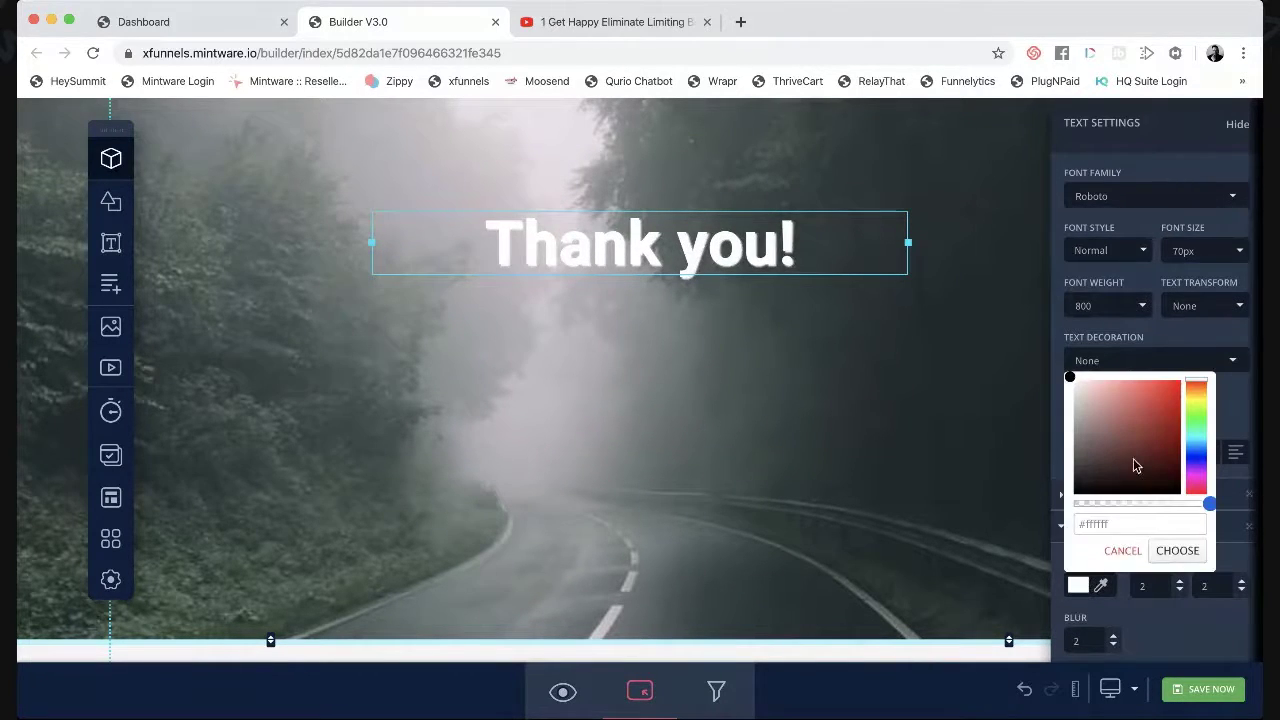
pyautogui.click(1177, 551)
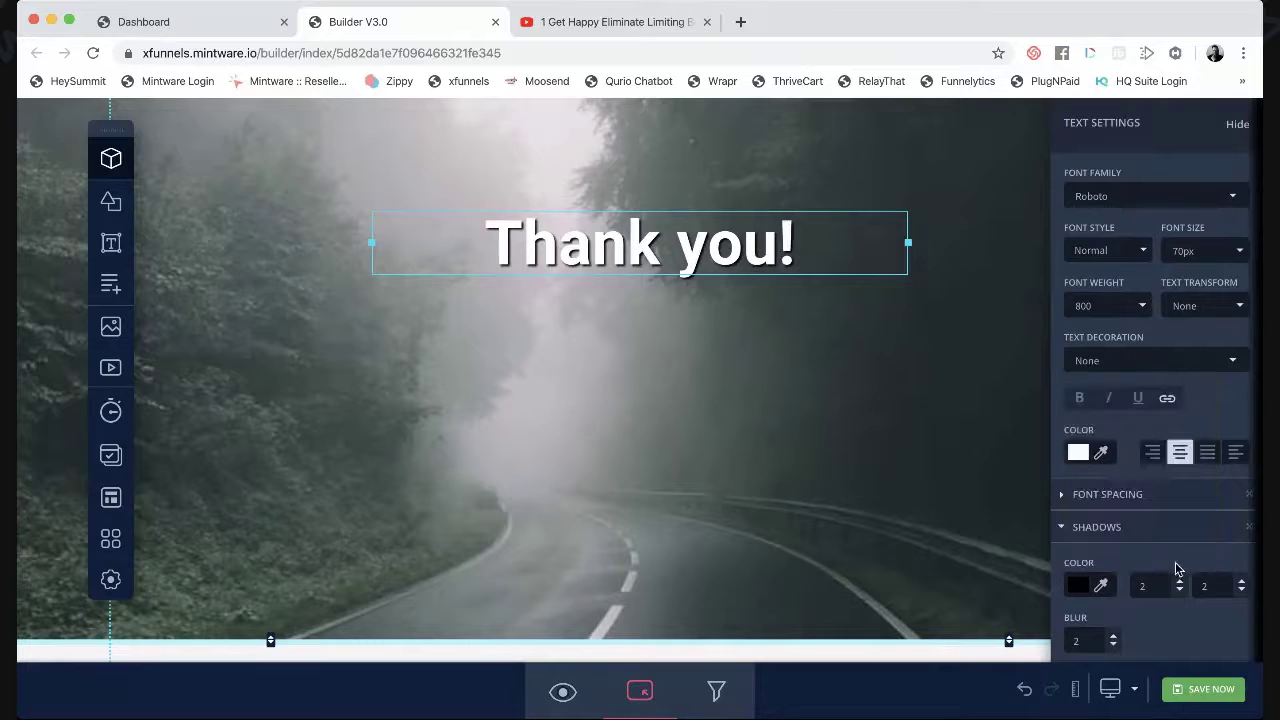
pyautogui.click(1226, 690)
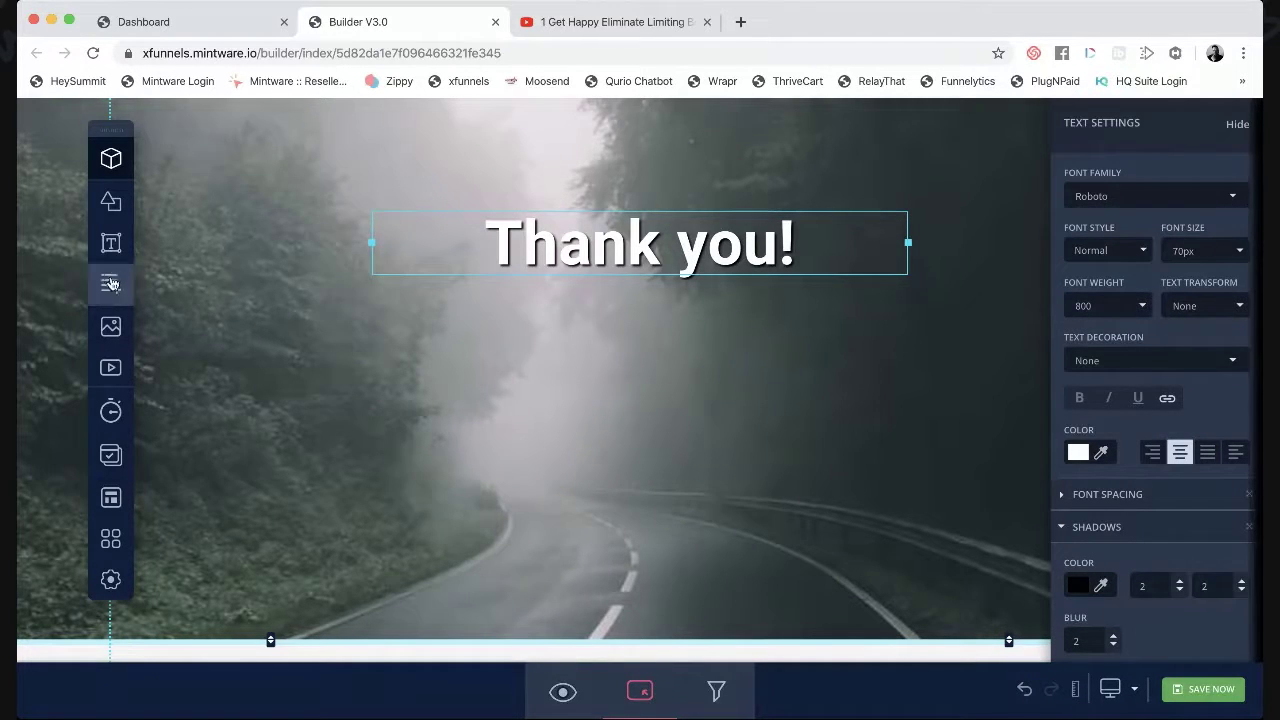
# Add a video element beneath the heading and enlarge it to about 566 by 310.
pyautogui.click(110, 369)
pyautogui.moveTo(584, 318); pyautogui.dragTo(584, 458)
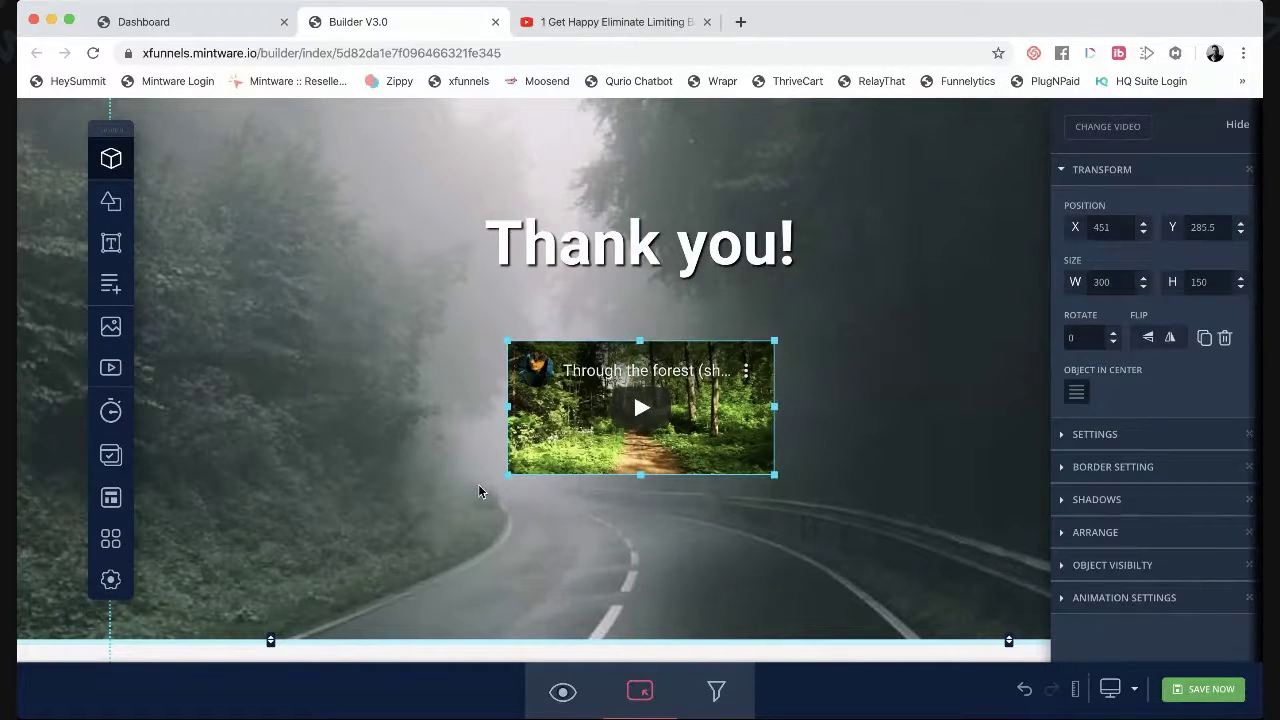
pyautogui.moveTo(506, 483); pyautogui.dragTo(268, 619)
pyautogui.moveTo(609, 456); pyautogui.dragTo(728, 432)
# Move the heading and video up, enlarge the video to about 615 by 335, and align it under the heading.
pyautogui.moveTo(642, 254); pyautogui.dragTo(646, 197)
pyautogui.moveTo(627, 412); pyautogui.dragTo(629, 356)
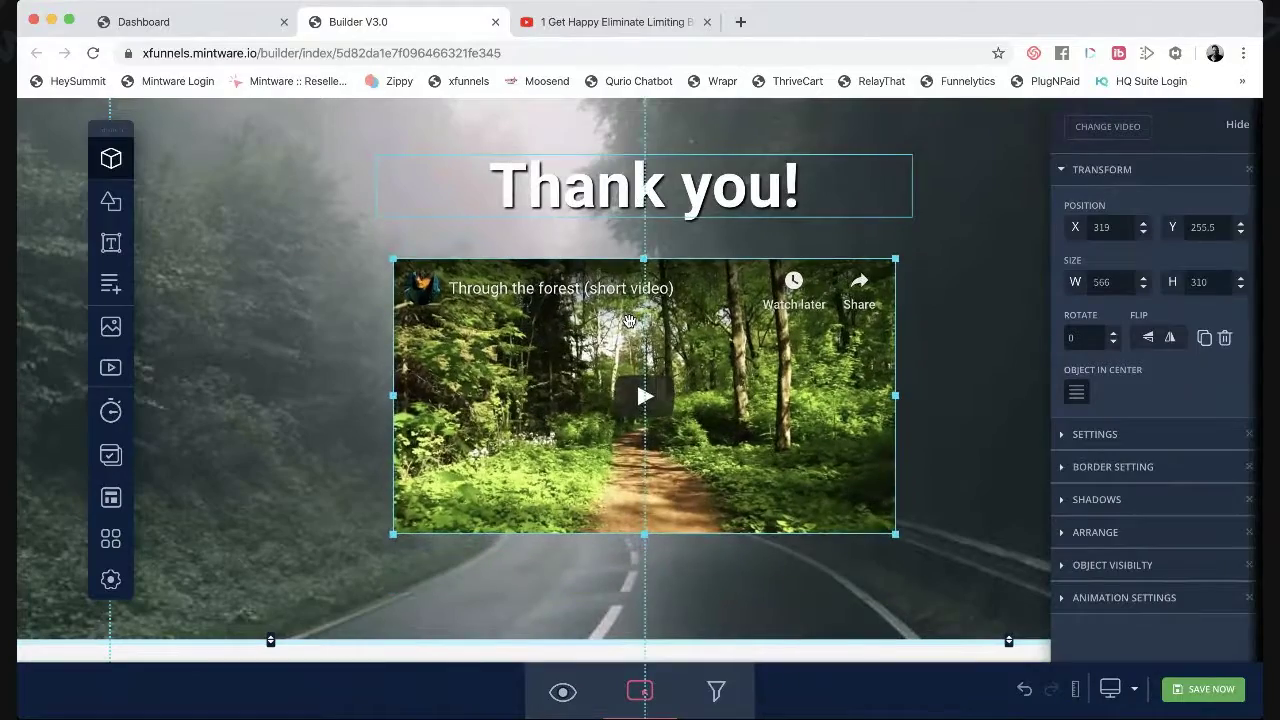
pyautogui.moveTo(895, 535); pyautogui.dragTo(940, 553)
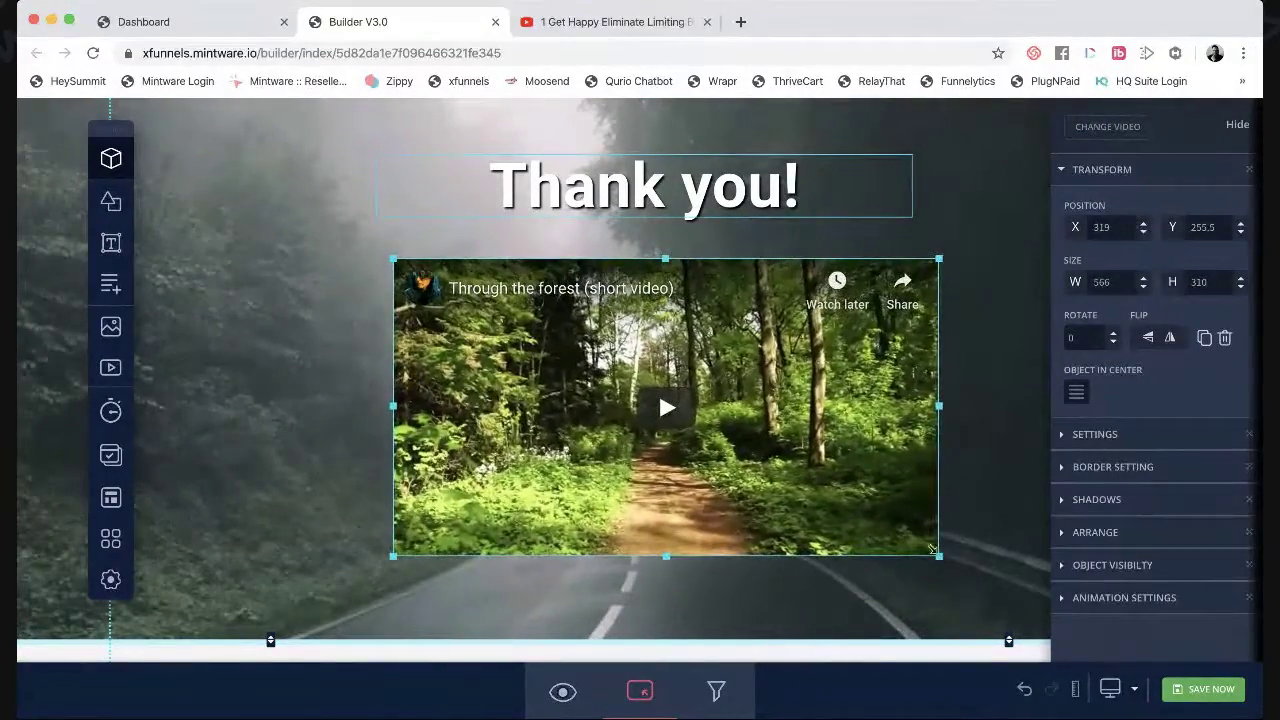
pyautogui.moveTo(822, 433); pyautogui.dragTo(798, 436)
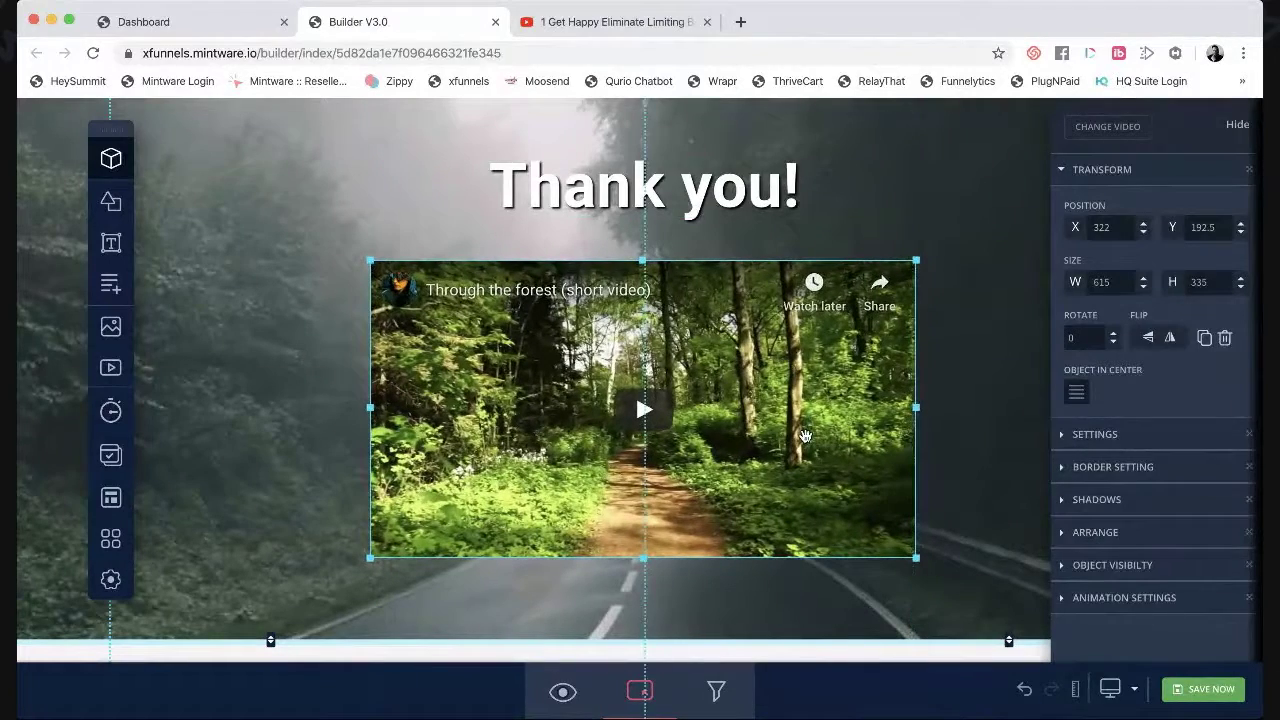
# Replace the video's URL with the copied YouTube link to "1 Get Happy Eliminate Limiting Beliefs" and save the page.
pyautogui.click(1088, 436)
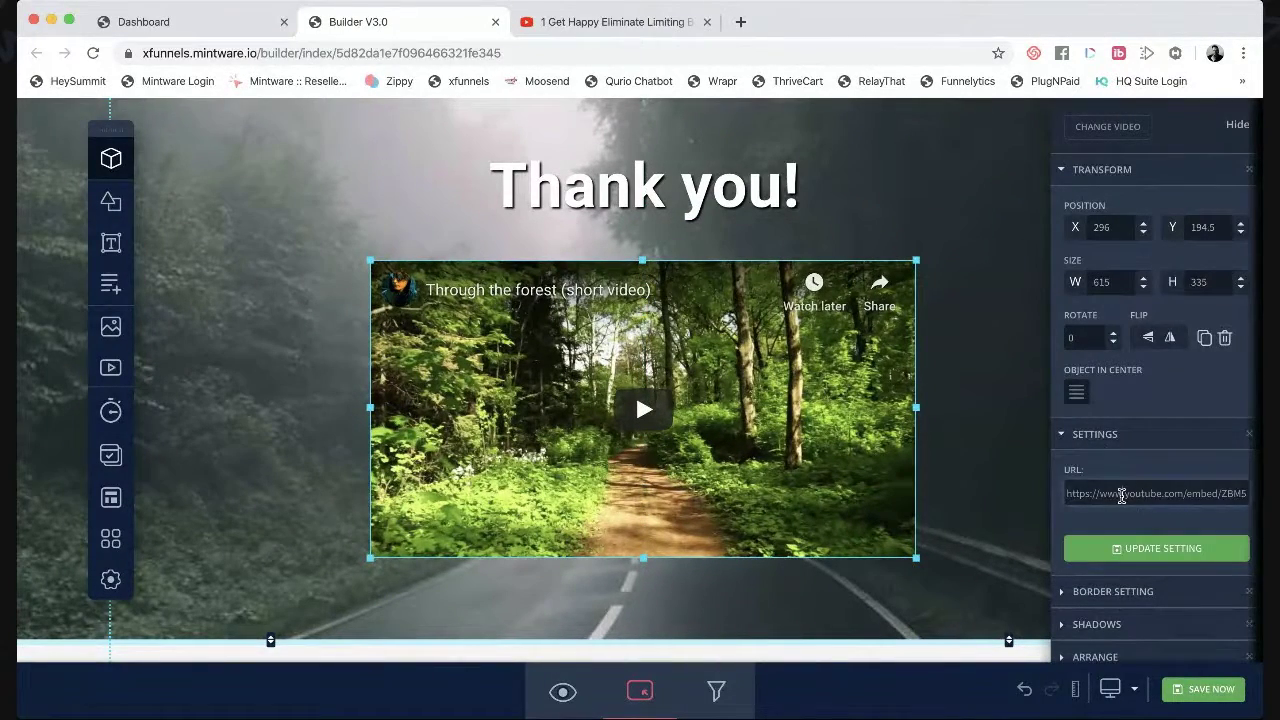
pyautogui.click(1121, 495)
pyautogui.hotkey('ctrl', 'a')
pyautogui.hotkey('ctrl', 'v')
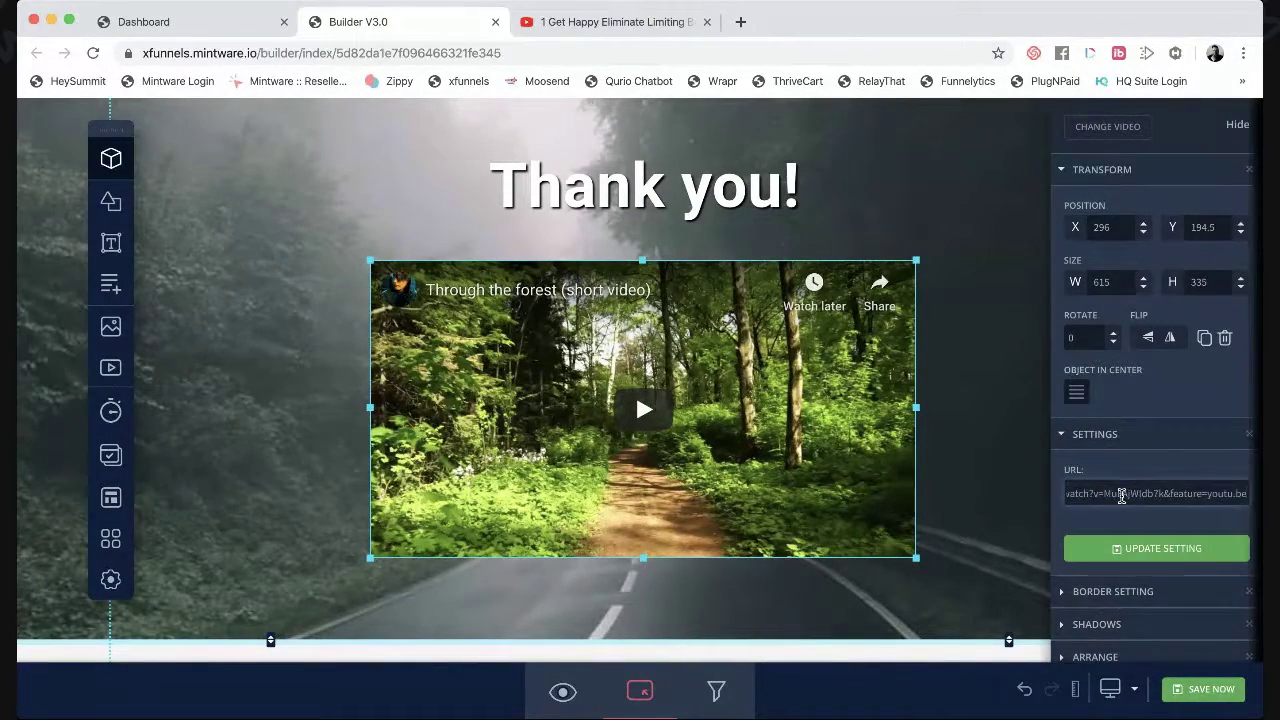
pyautogui.click(1188, 549)
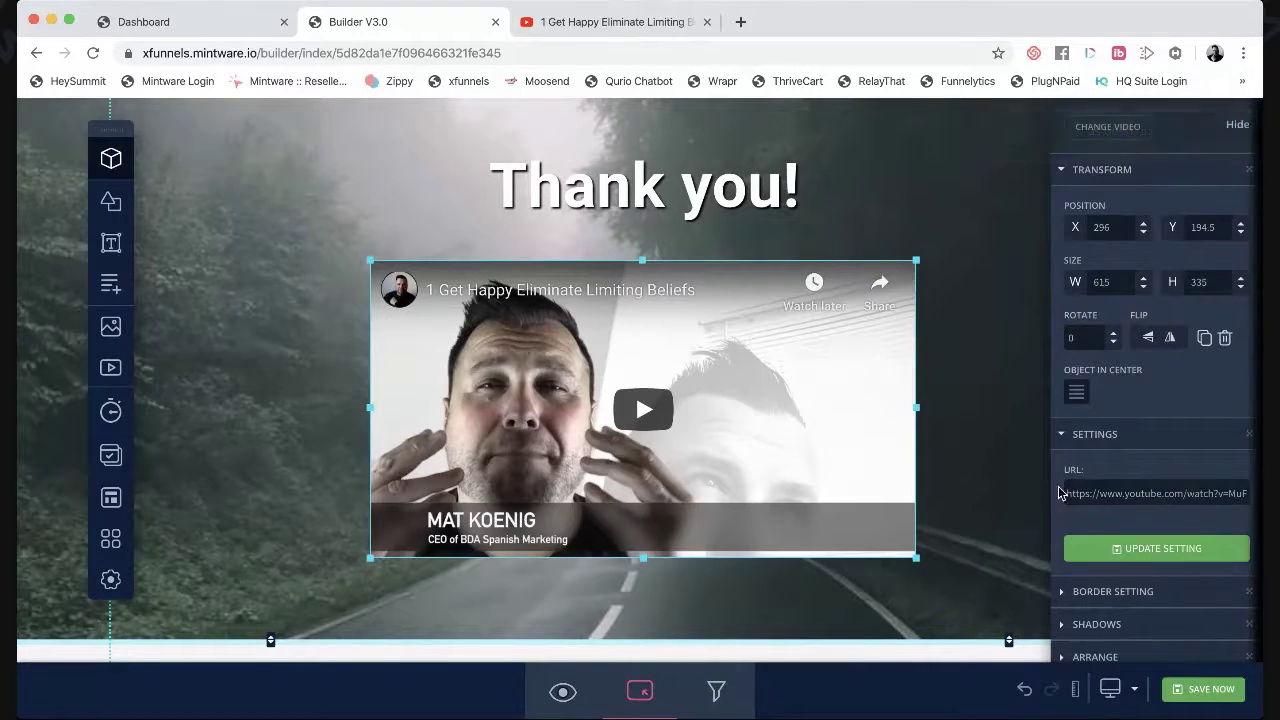
pyautogui.click(1200, 692)
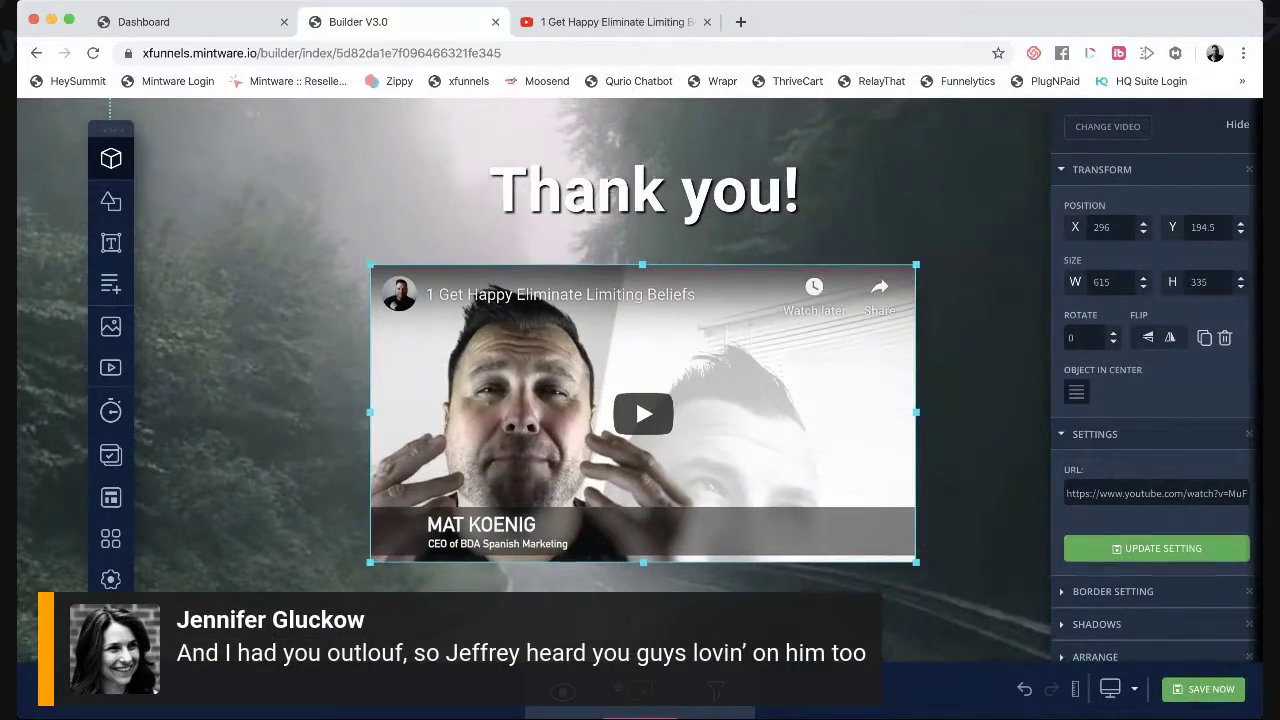
# Add a button to the block and place it below the video at about X 448, Y 575.
pyautogui.scroll(-3, 1008, 640)
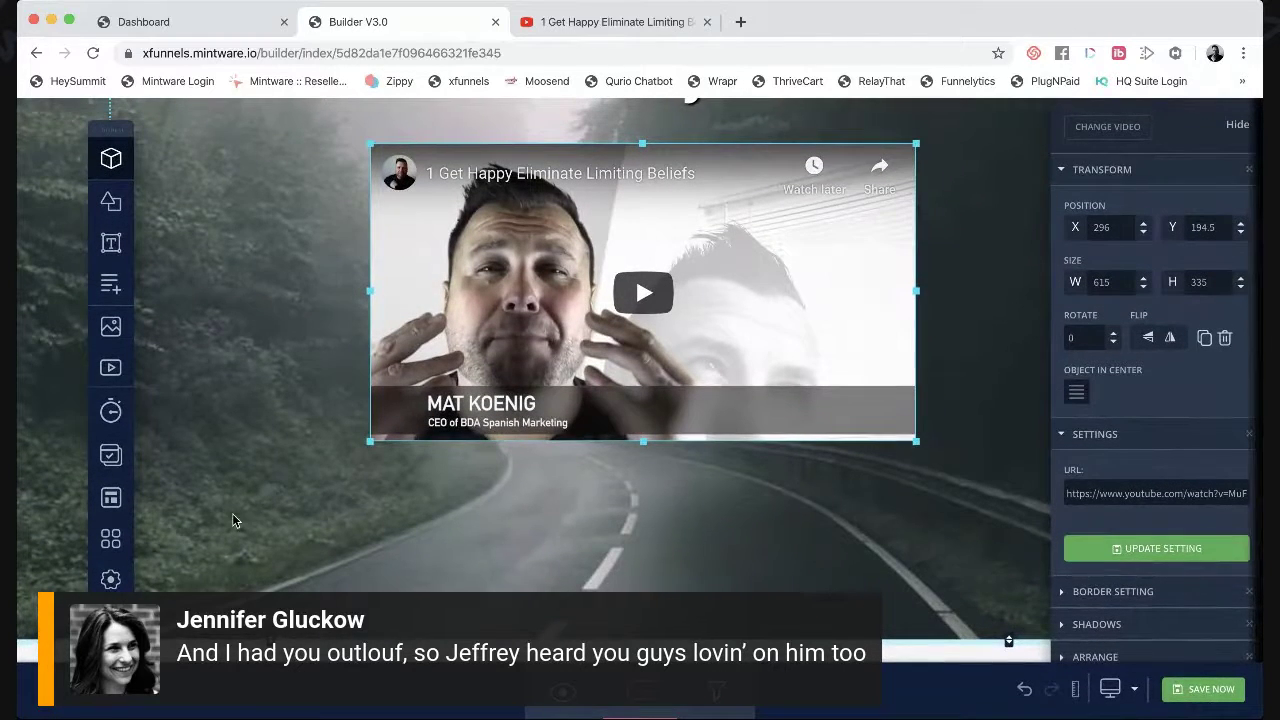
pyautogui.click(111, 497)
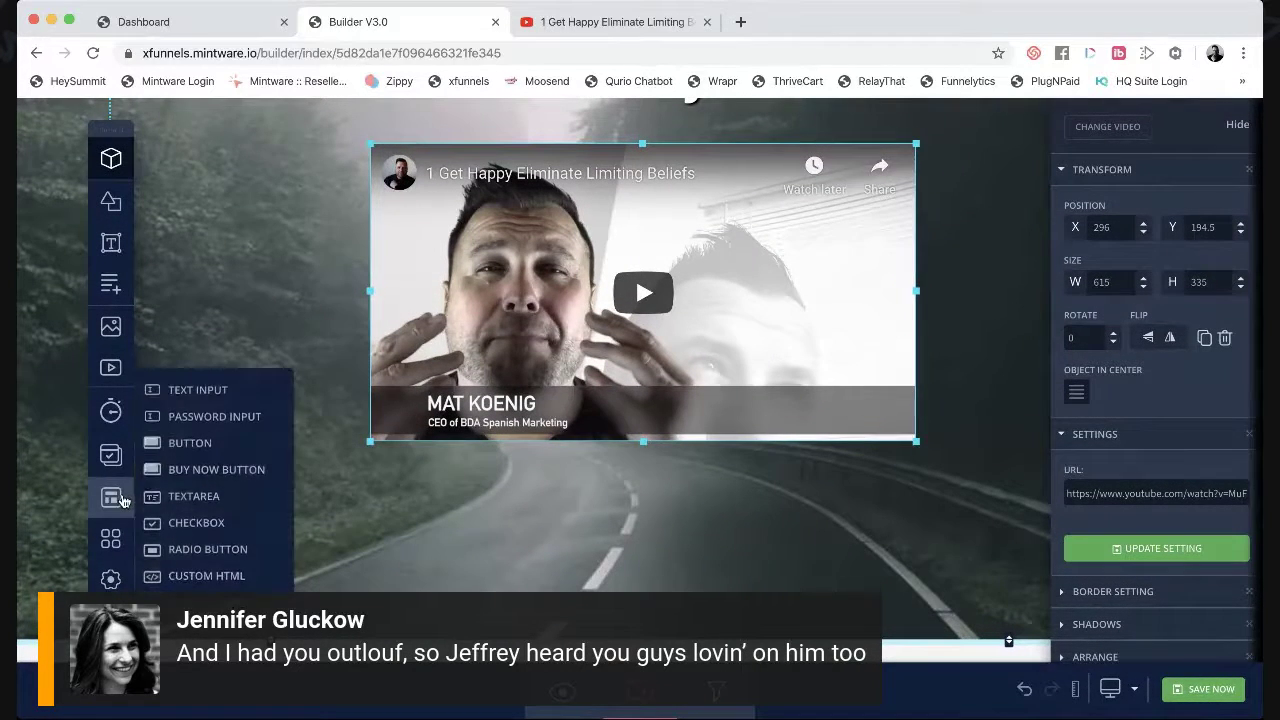
pyautogui.click(181, 451)
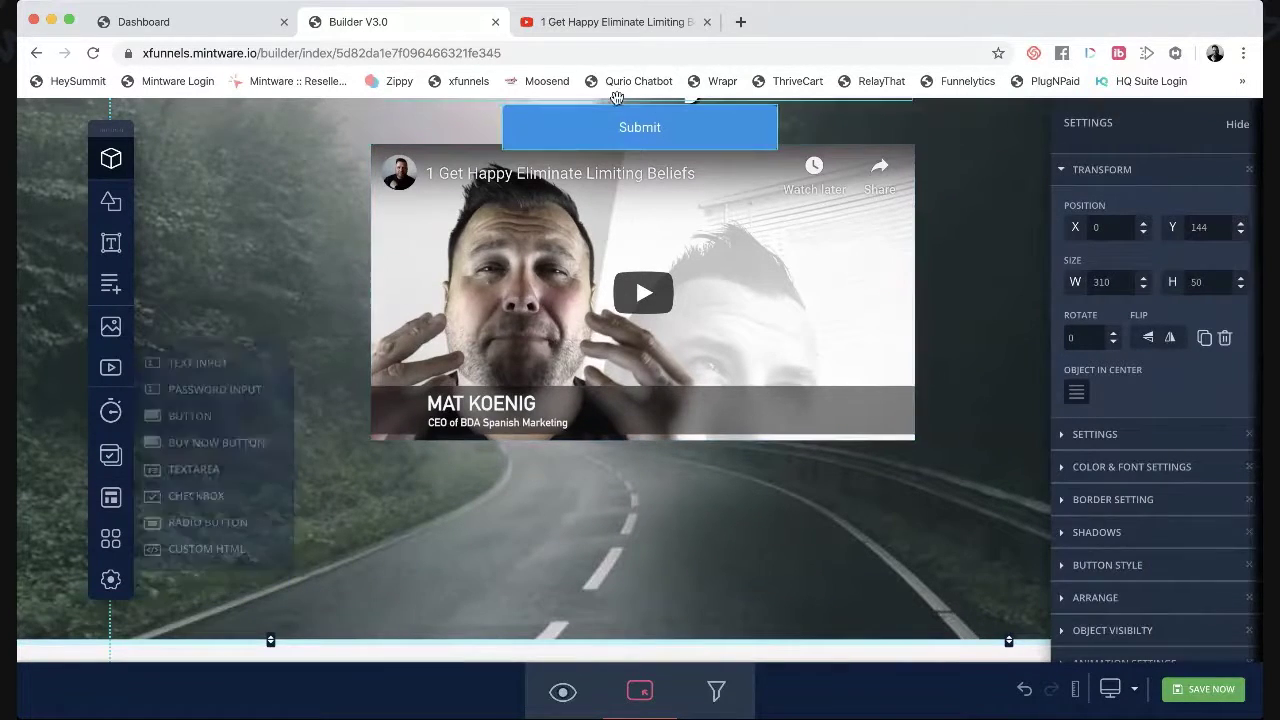
pyautogui.moveTo(630, 126); pyautogui.dragTo(631, 524)
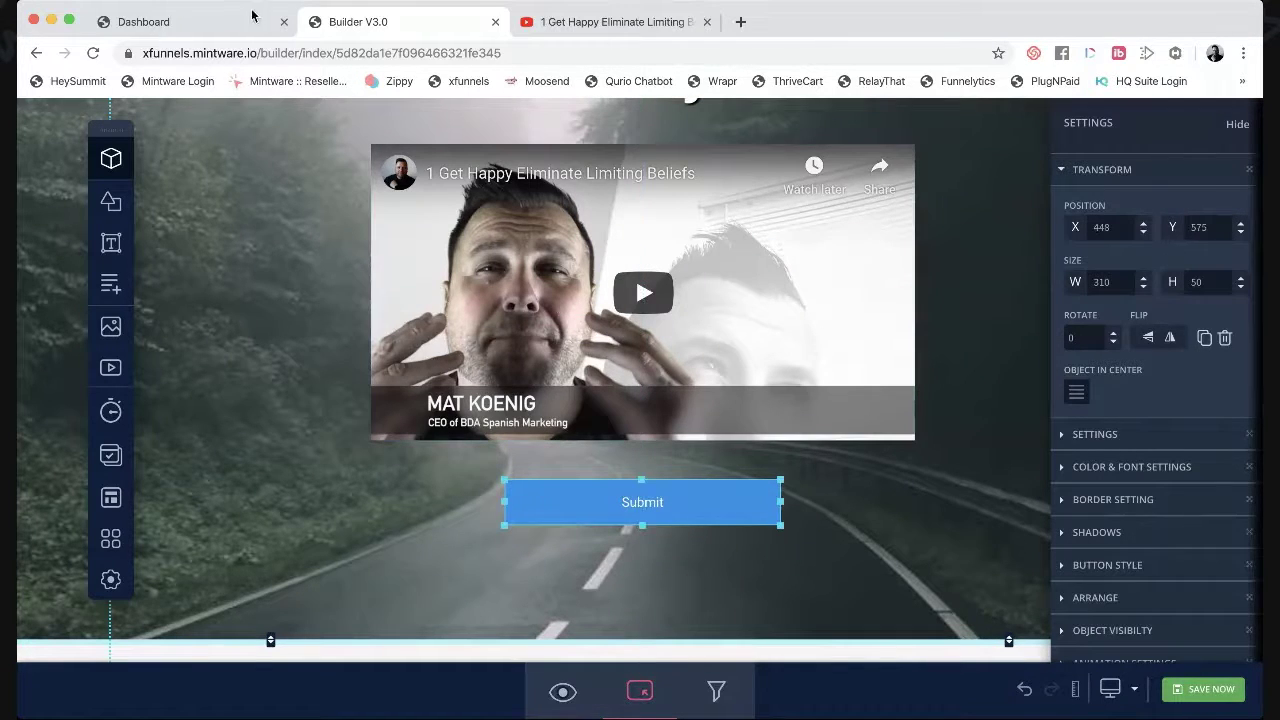
# Review the 30-day coaching product's details in the dashboard's store and return to the page builder.
pyautogui.click(190, 28)
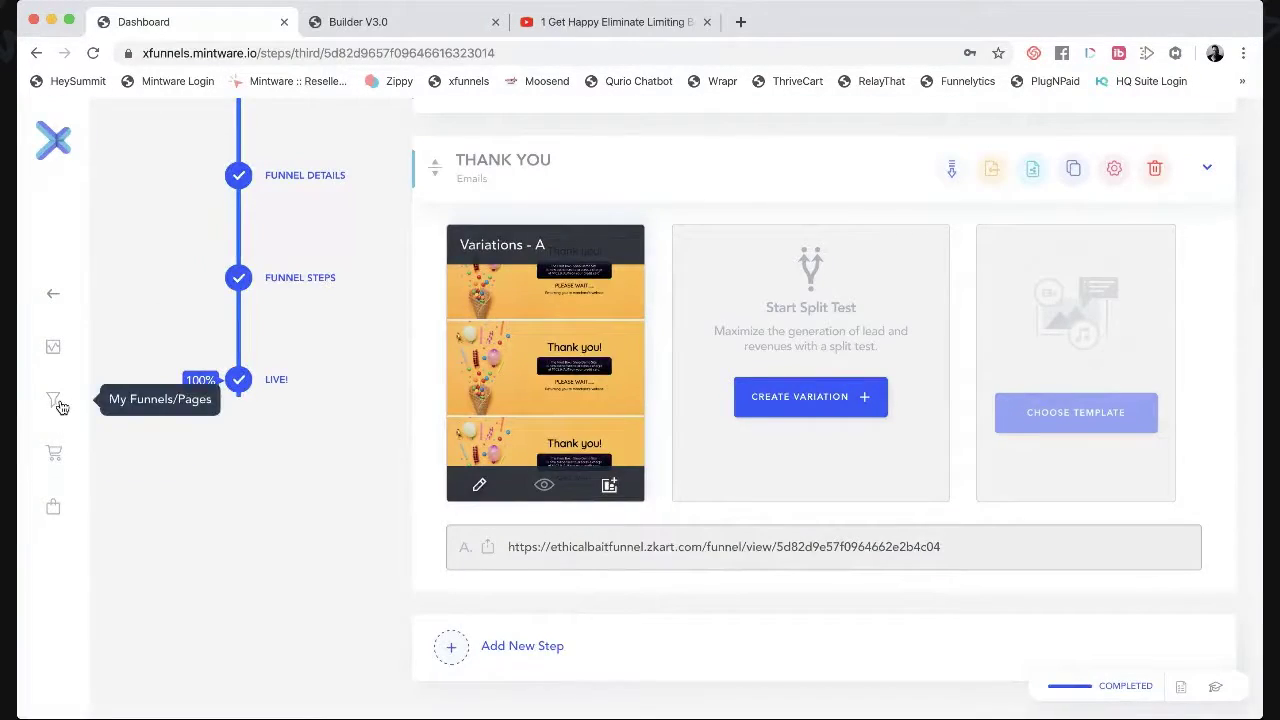
pyautogui.click(54, 508)
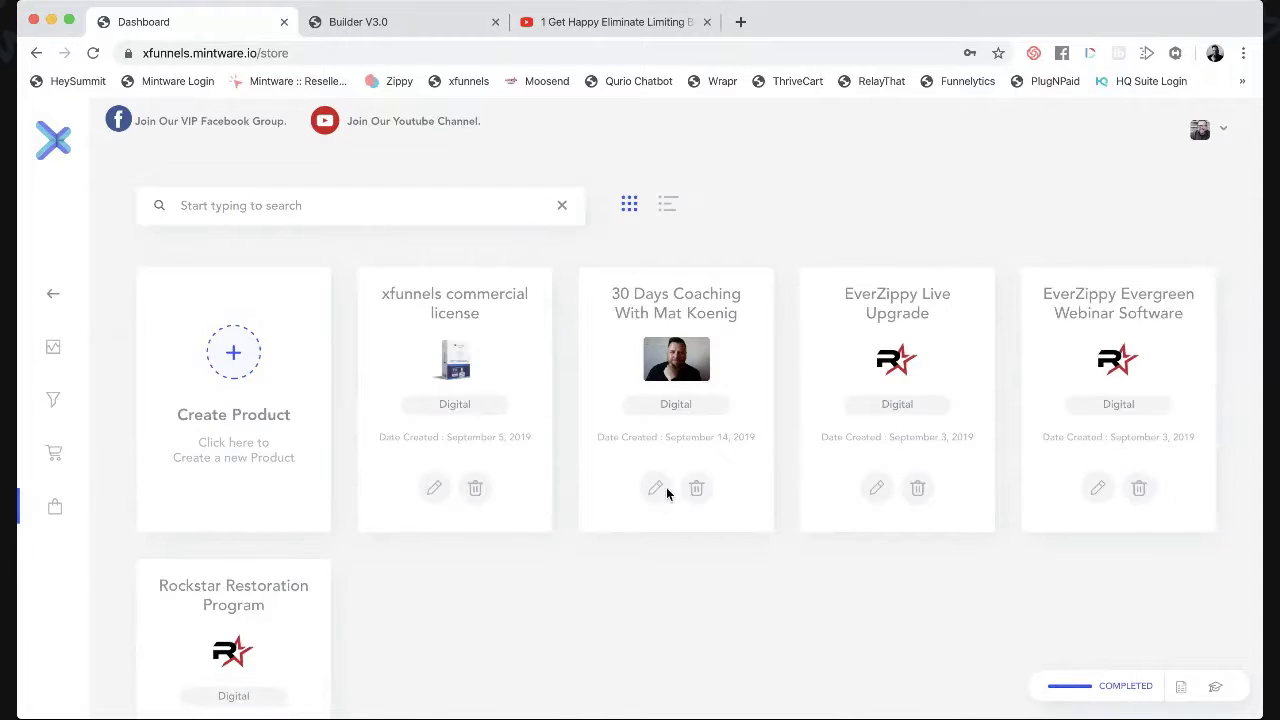
pyautogui.click(657, 490)
pyautogui.scroll(-15, 510, 355)
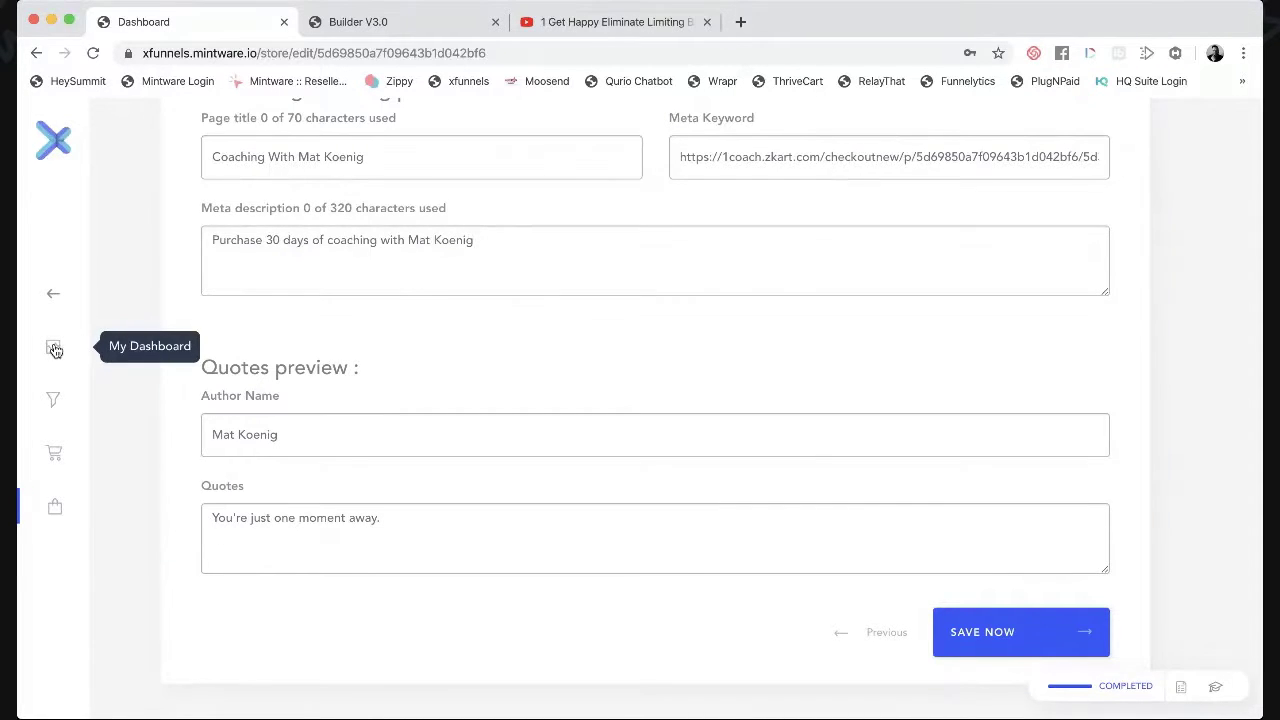
pyautogui.click(55, 350)
pyautogui.click(437, 22)
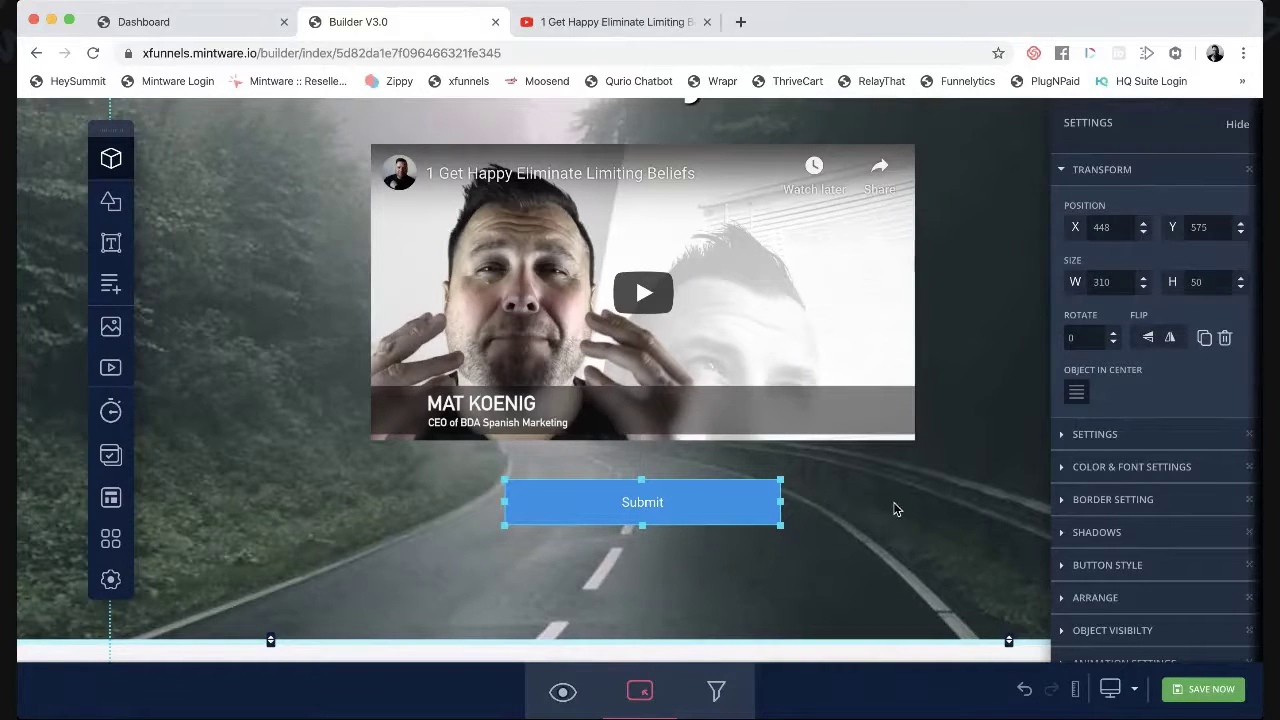
# Change the new button's label to "GET SPECIAL UPGRADE".
pyautogui.click(1065, 437)
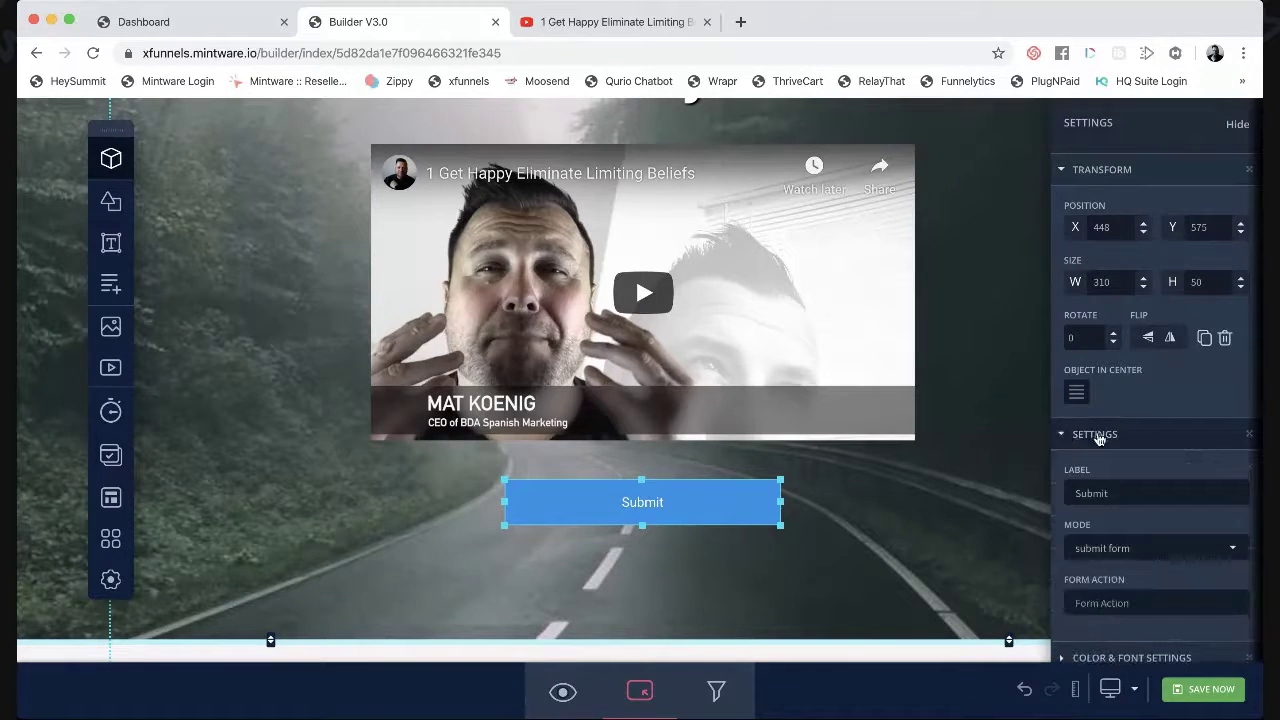
pyautogui.click(1121, 487)
pyautogui.doubleClick(1121, 487)
pyautogui.write('GET SPECIAL ')
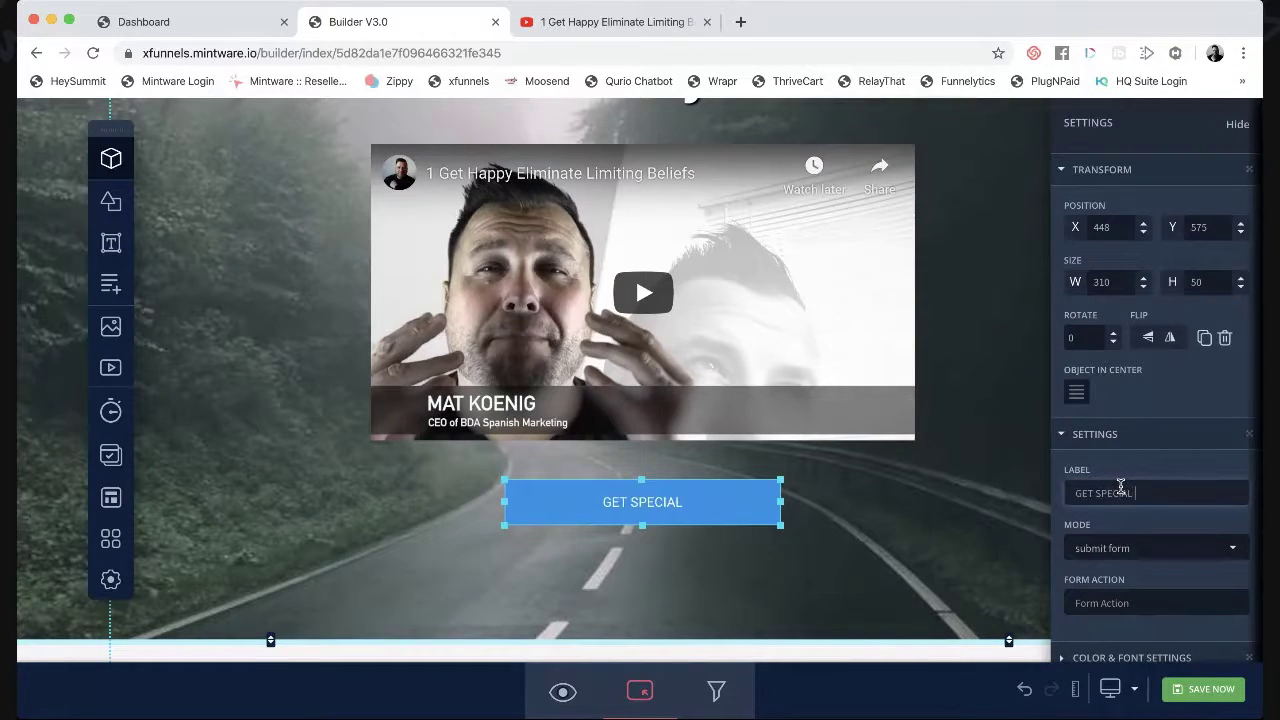
pyautogui.write('UPGRADE')
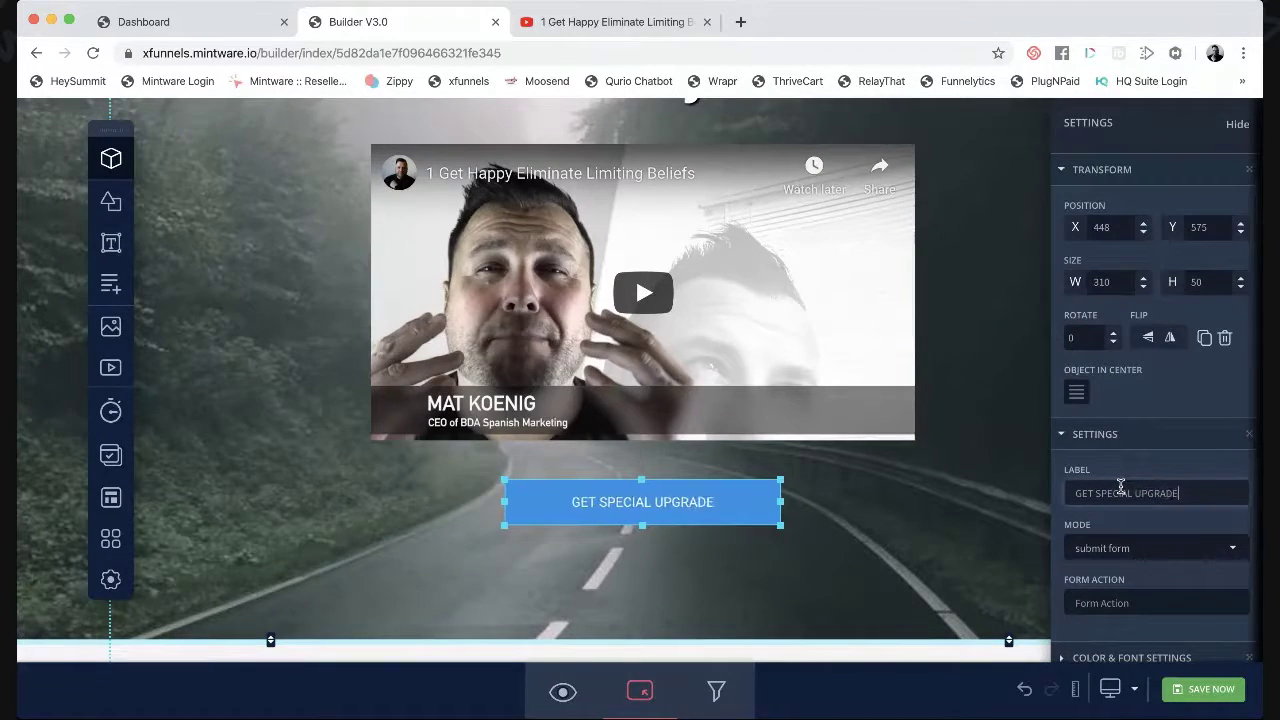
pyautogui.press('Tab')
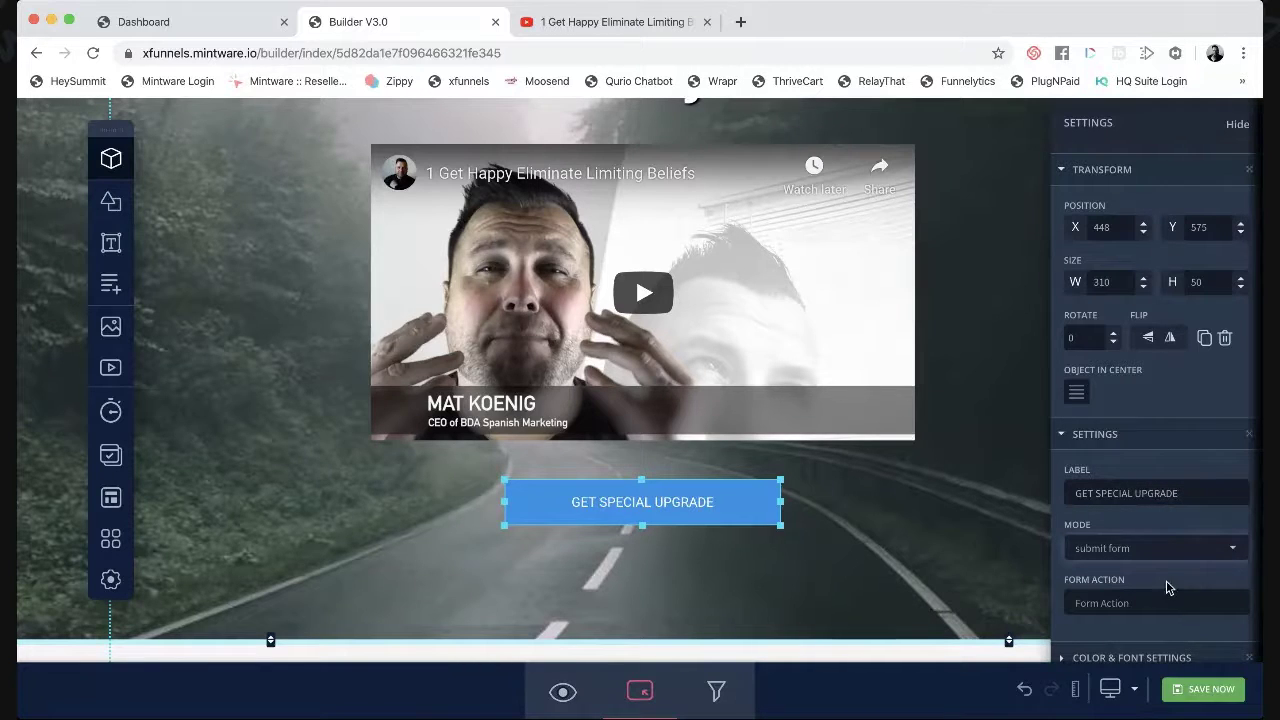
# Change the upgrade button's action mode and enter its destination web address.
pyautogui.click(1174, 557)
pyautogui.click(1116, 599)
pyautogui.write('h')
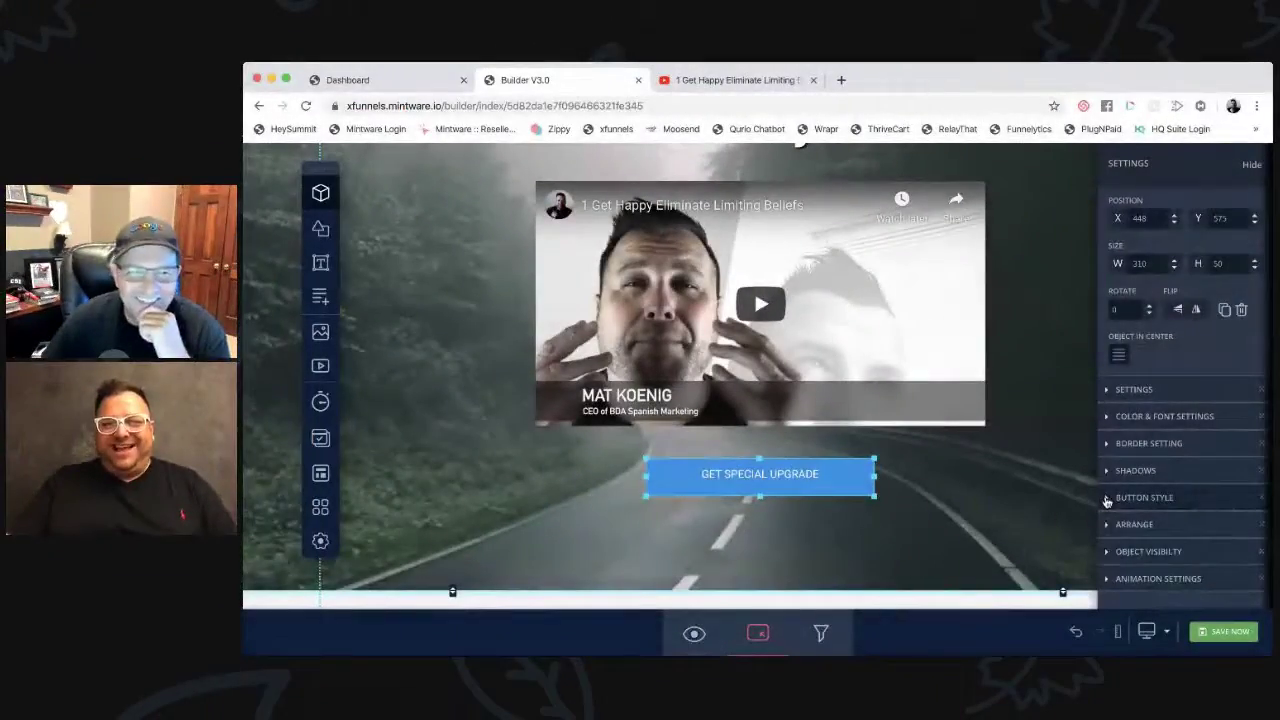
# Apply the 3D and Blick button effects to the upgrade button.
pyautogui.click(1107, 500)
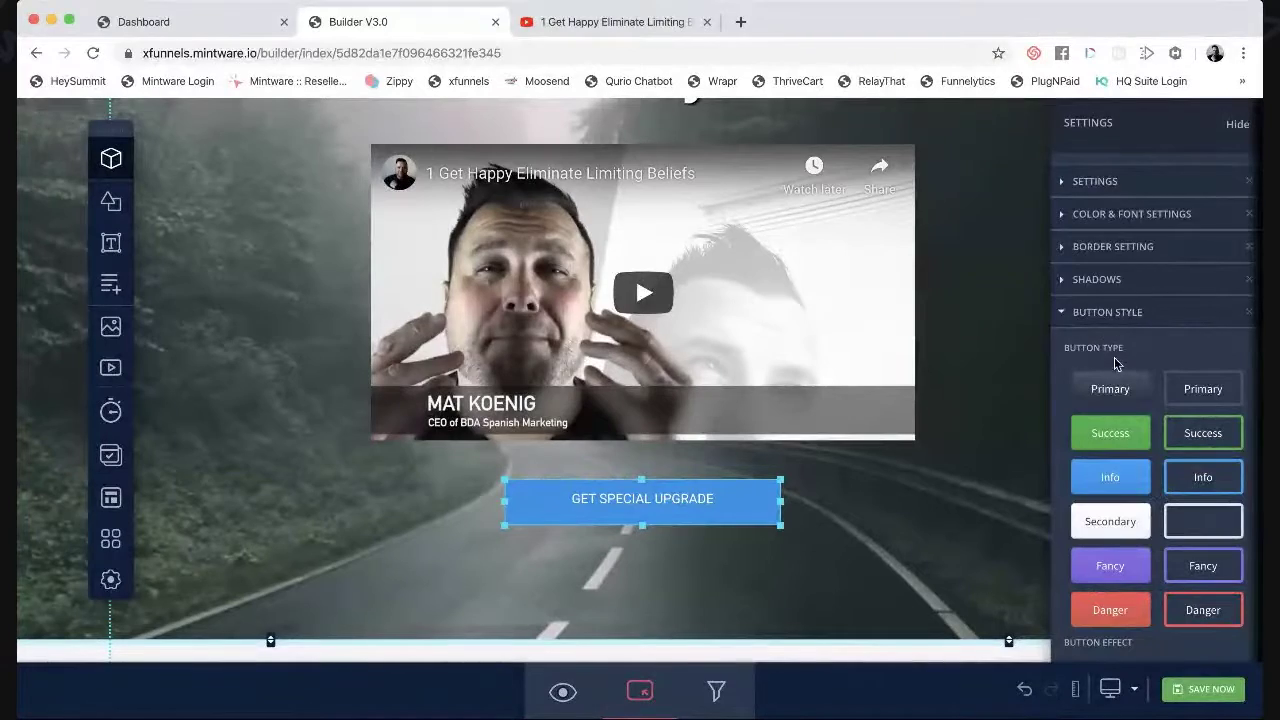
pyautogui.scroll(-4, 1100, 330)
pyautogui.click(1108, 335)
pyautogui.click(1205, 467)
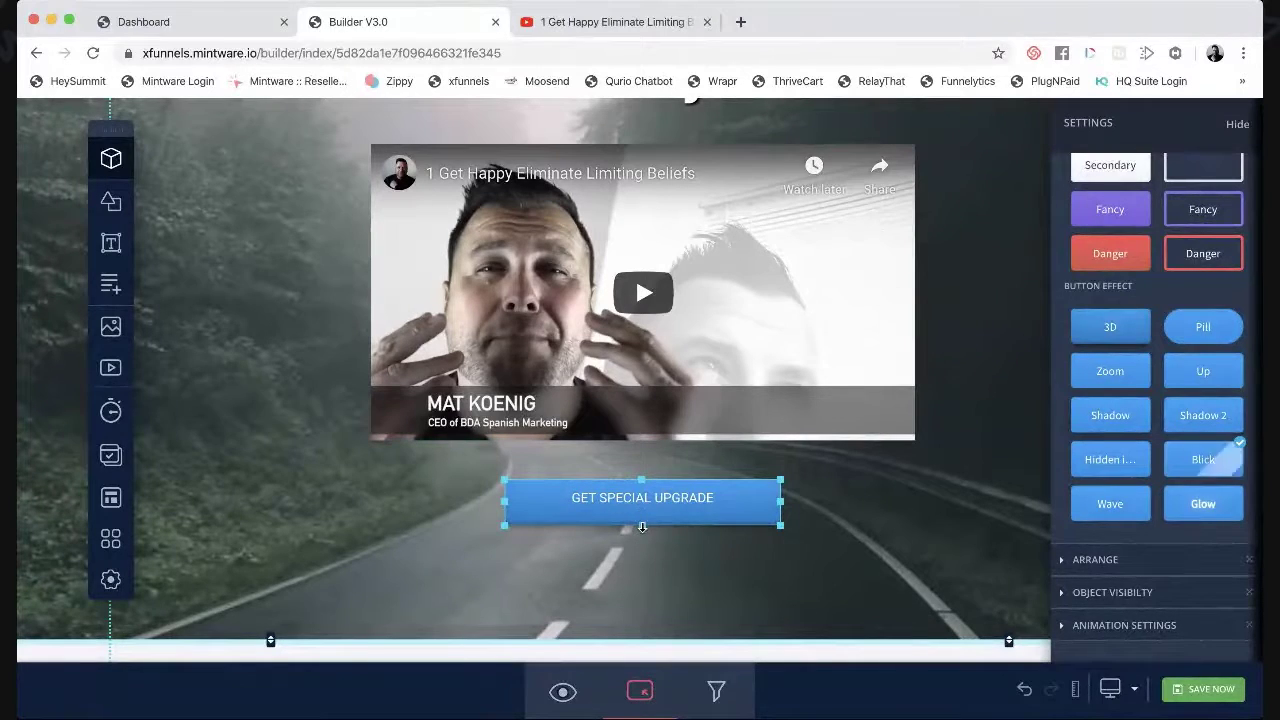
# Apply the filled Danger style to the GET SPECIAL UPGRADE button and save the page.
pyautogui.click(1125, 257)
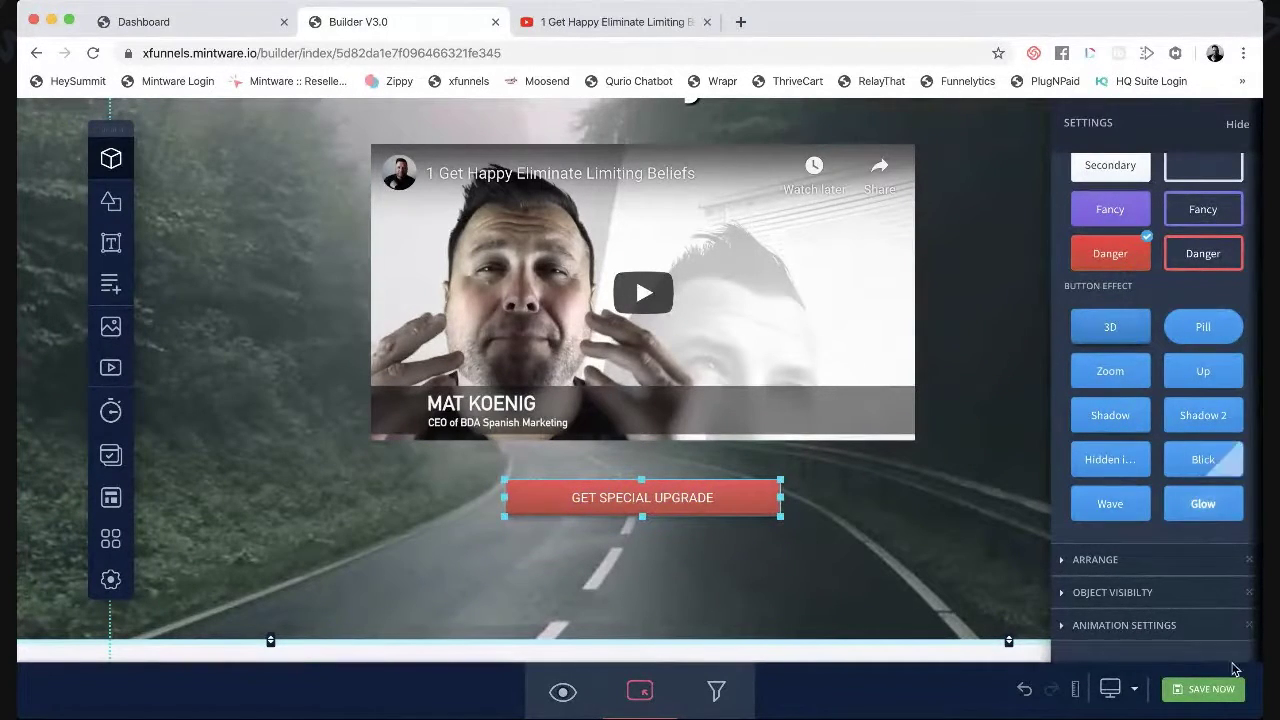
pyautogui.click(1212, 690)
pyautogui.scroll(5, 1160, 618)
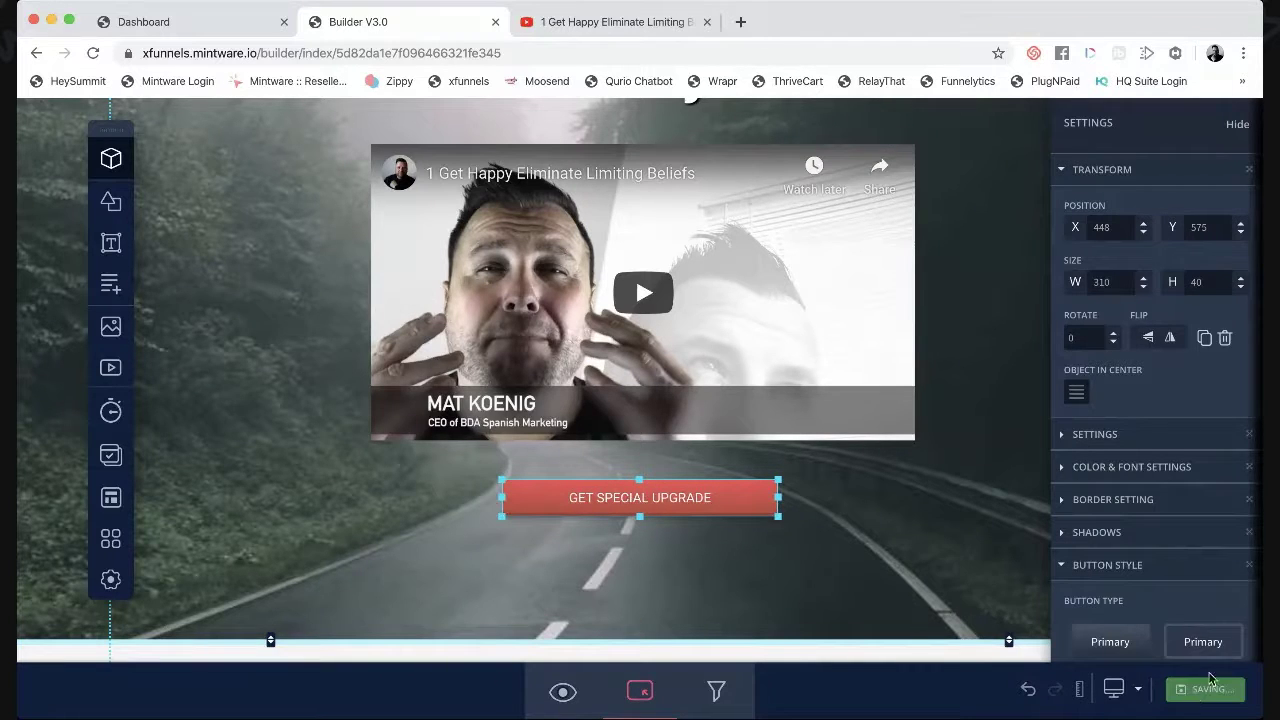
# In the mobile layout, move the video up to about Y 162 below the heading, centre it, make it slightly taller and save.
pyautogui.click(1120, 690)
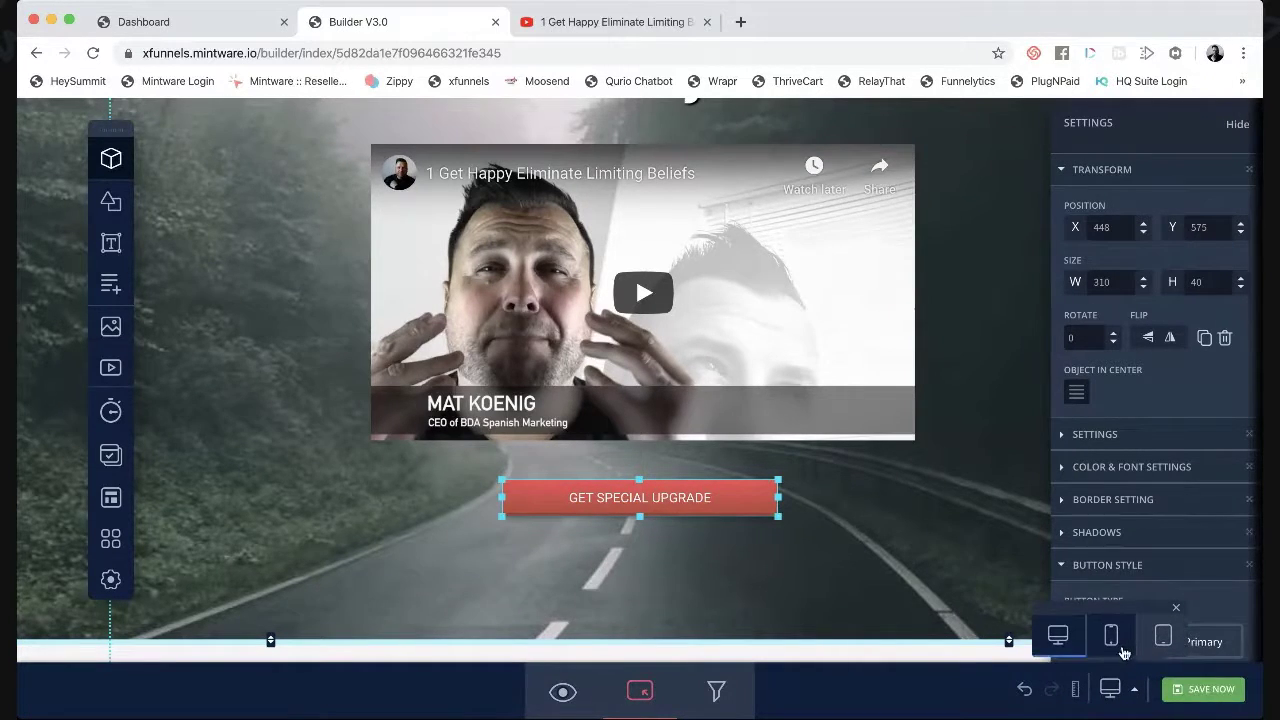
pyautogui.click(1117, 648)
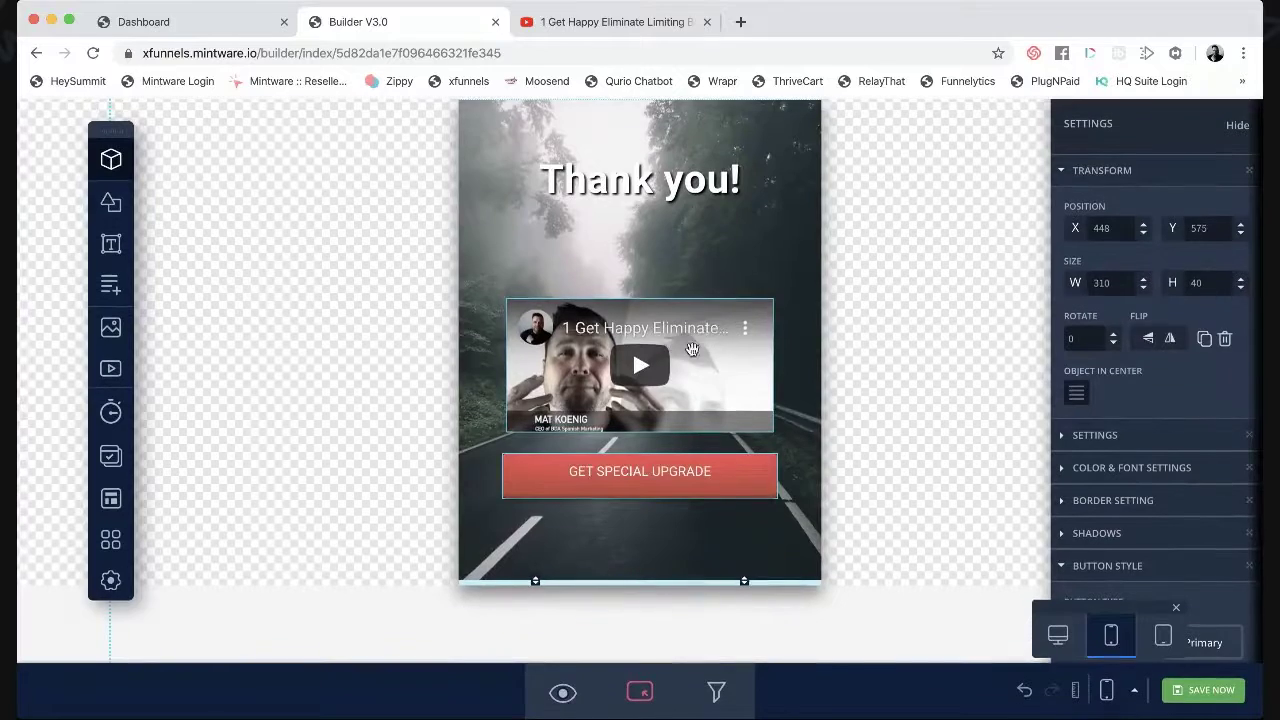
pyautogui.moveTo(662, 330); pyautogui.dragTo(660, 280)
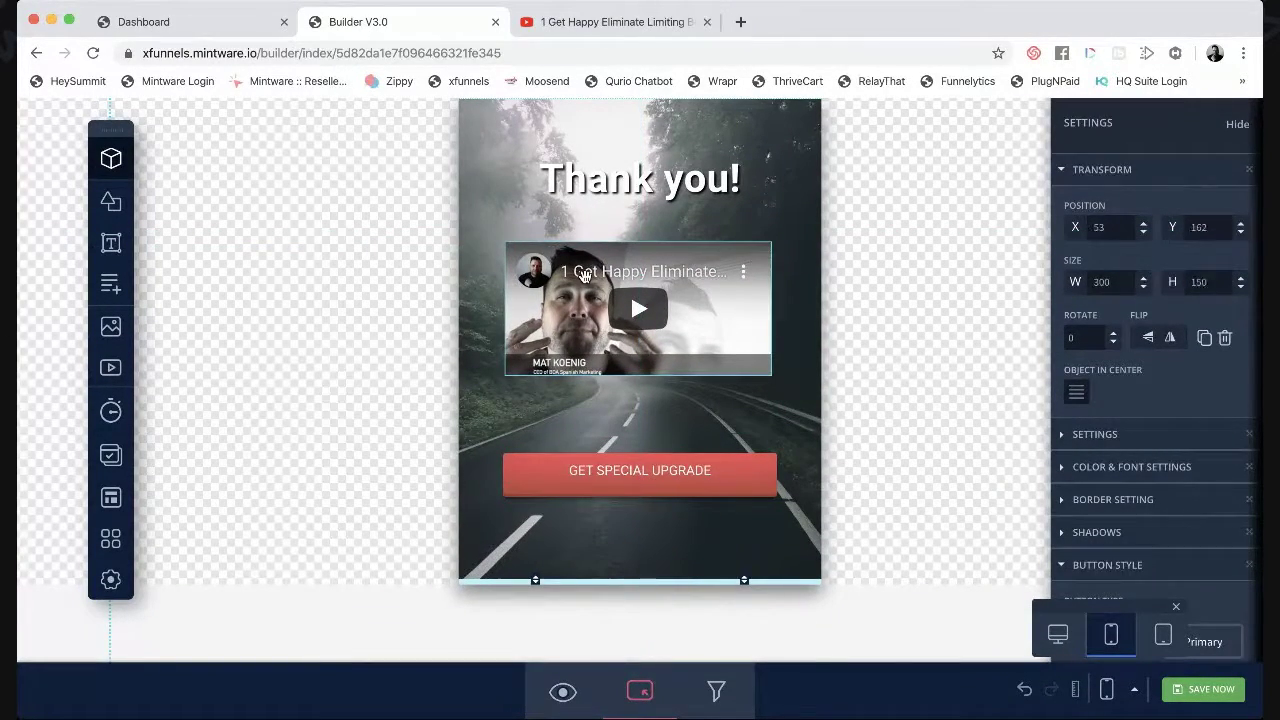
pyautogui.click(1078, 398)
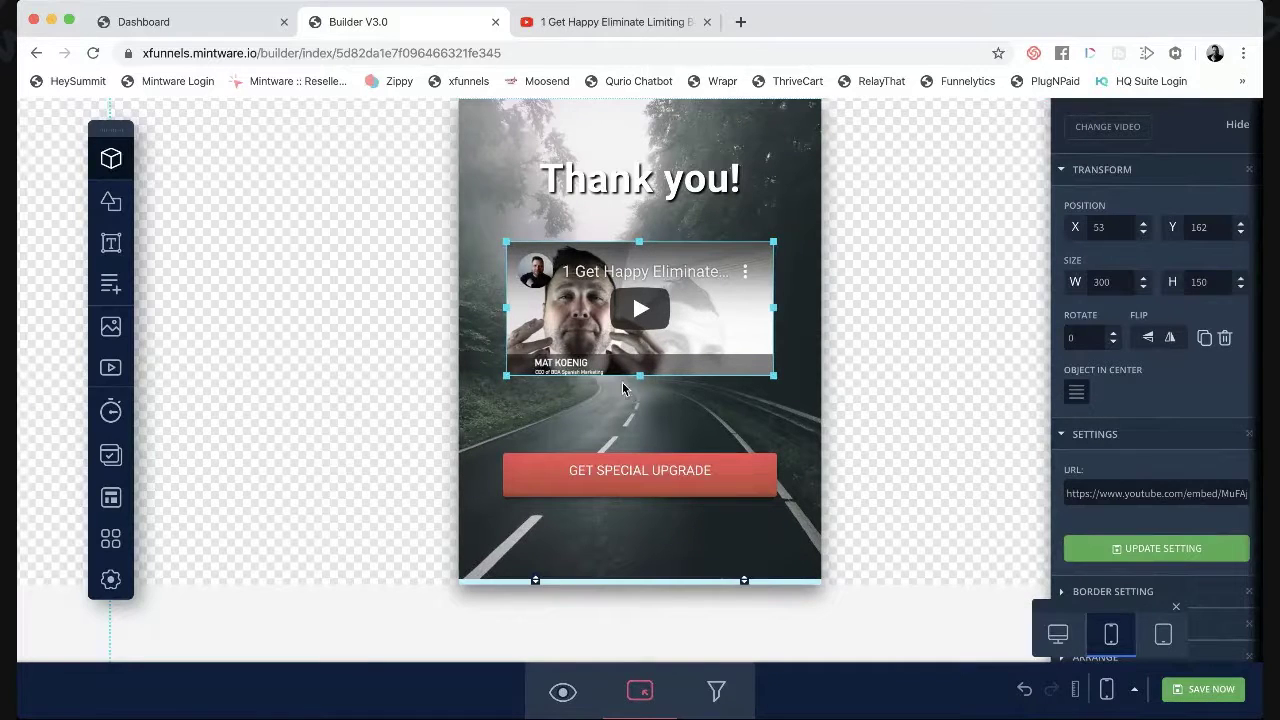
pyautogui.moveTo(640, 376); pyautogui.dragTo(638, 397)
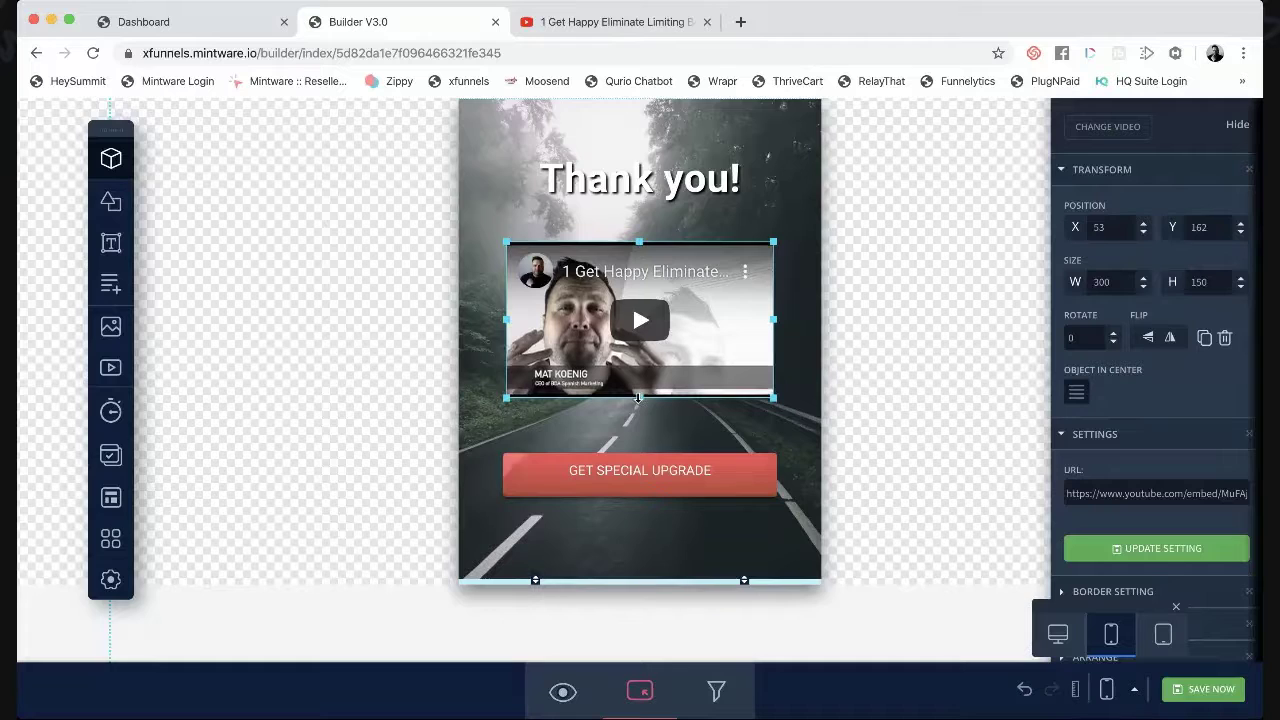
pyautogui.click(1222, 690)
pyautogui.click(653, 480)
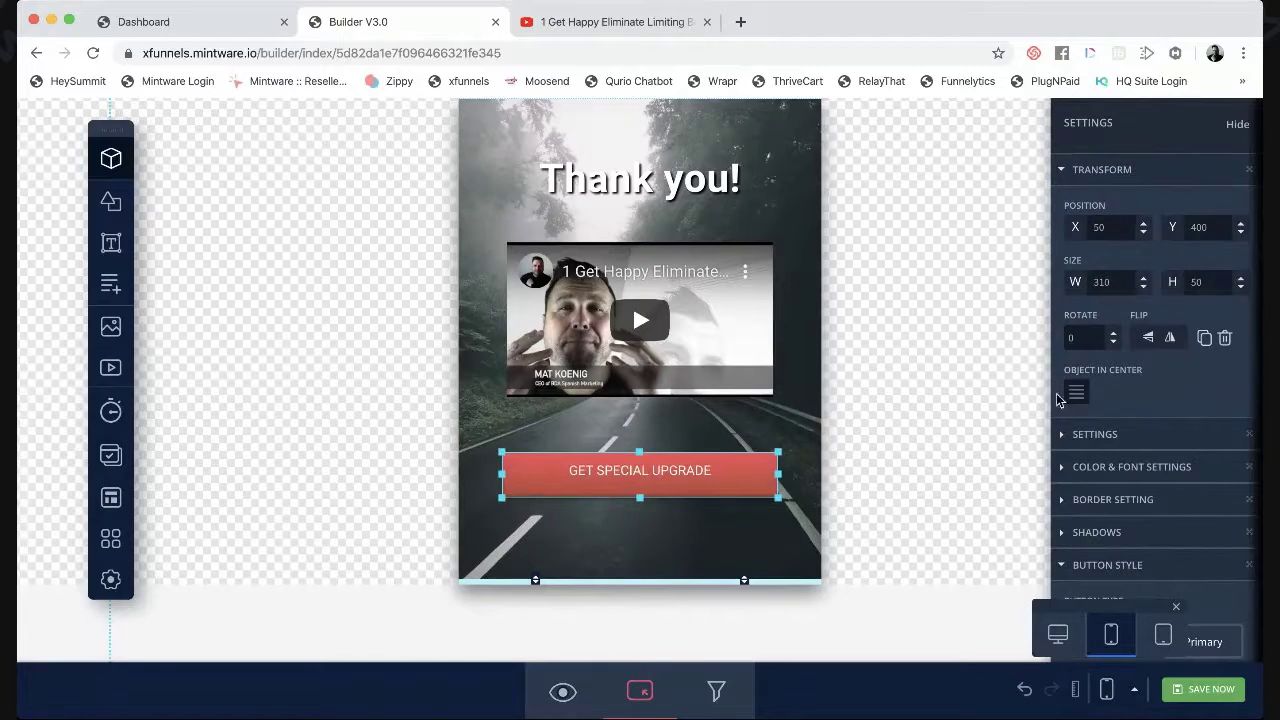
# In the tablet layout, centre-align the "Thank you!" heading, widen it to fit on one line and centre it on the page.
pyautogui.click(1163, 634)
pyautogui.click(619, 197)
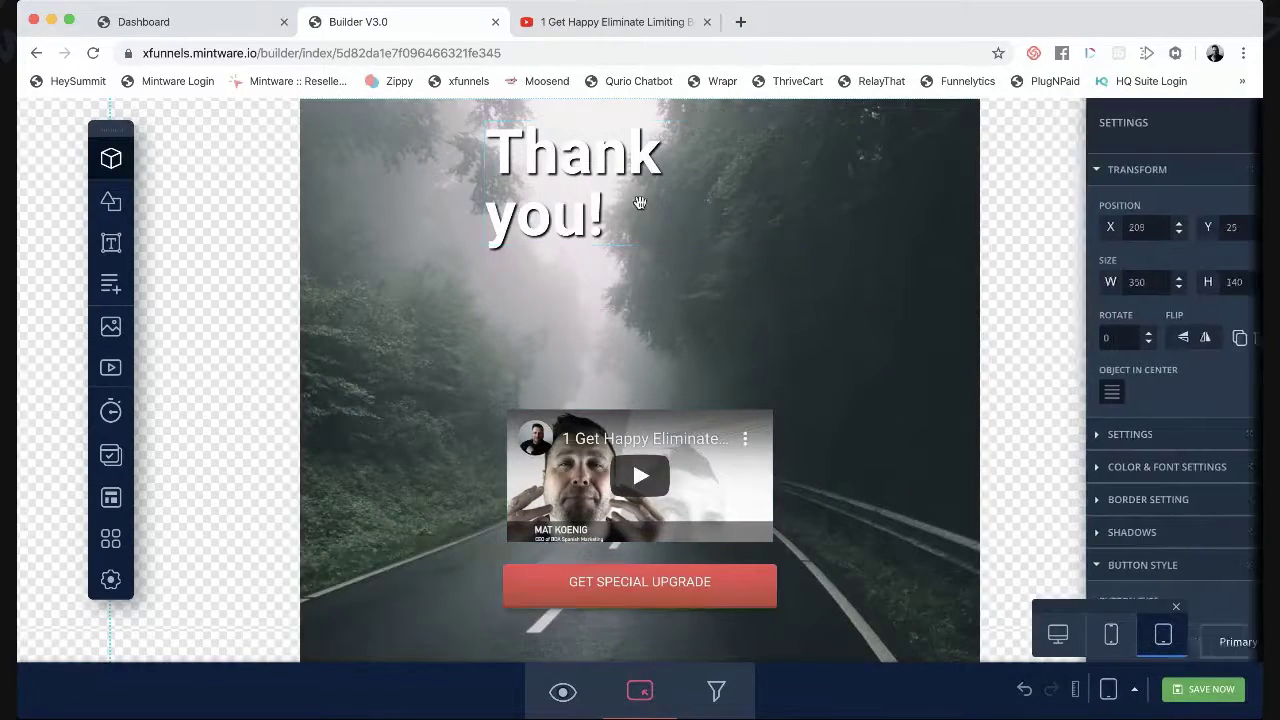
pyautogui.scroll(-2, 1185, 357)
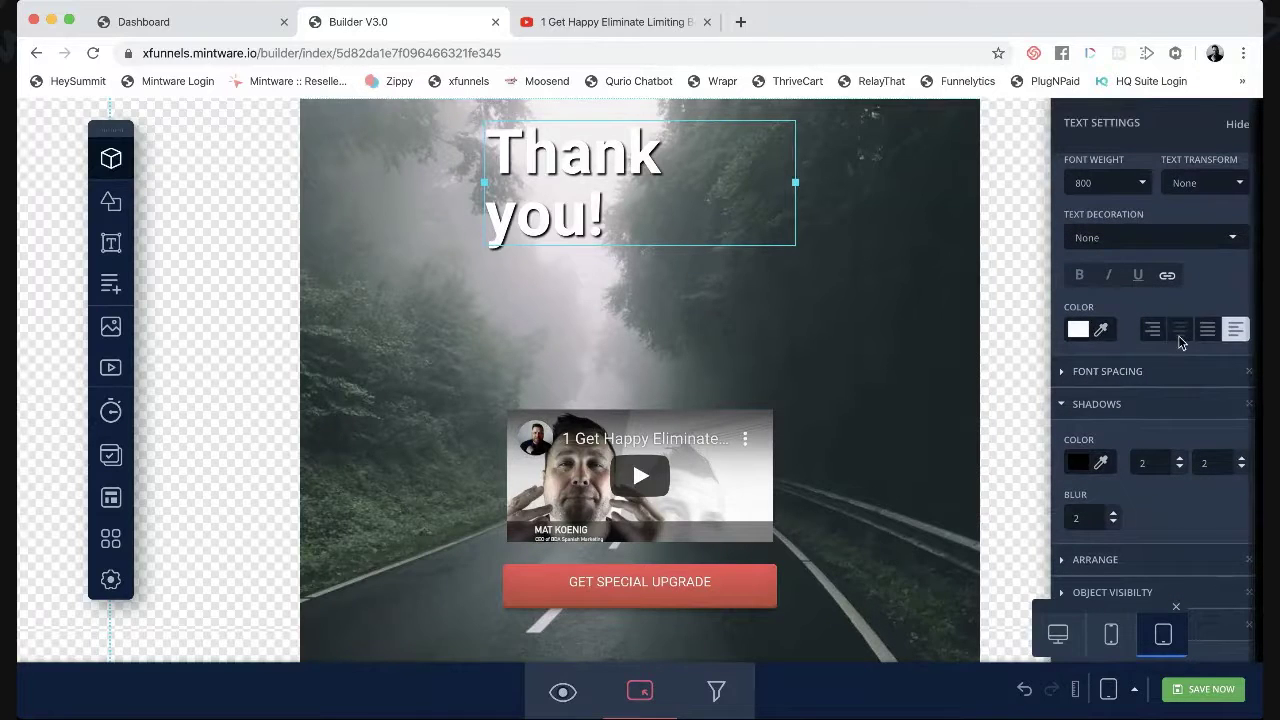
pyautogui.click(1179, 333)
pyautogui.moveTo(796, 182); pyautogui.dragTo(900, 151)
pyautogui.scroll(4, 1113, 300)
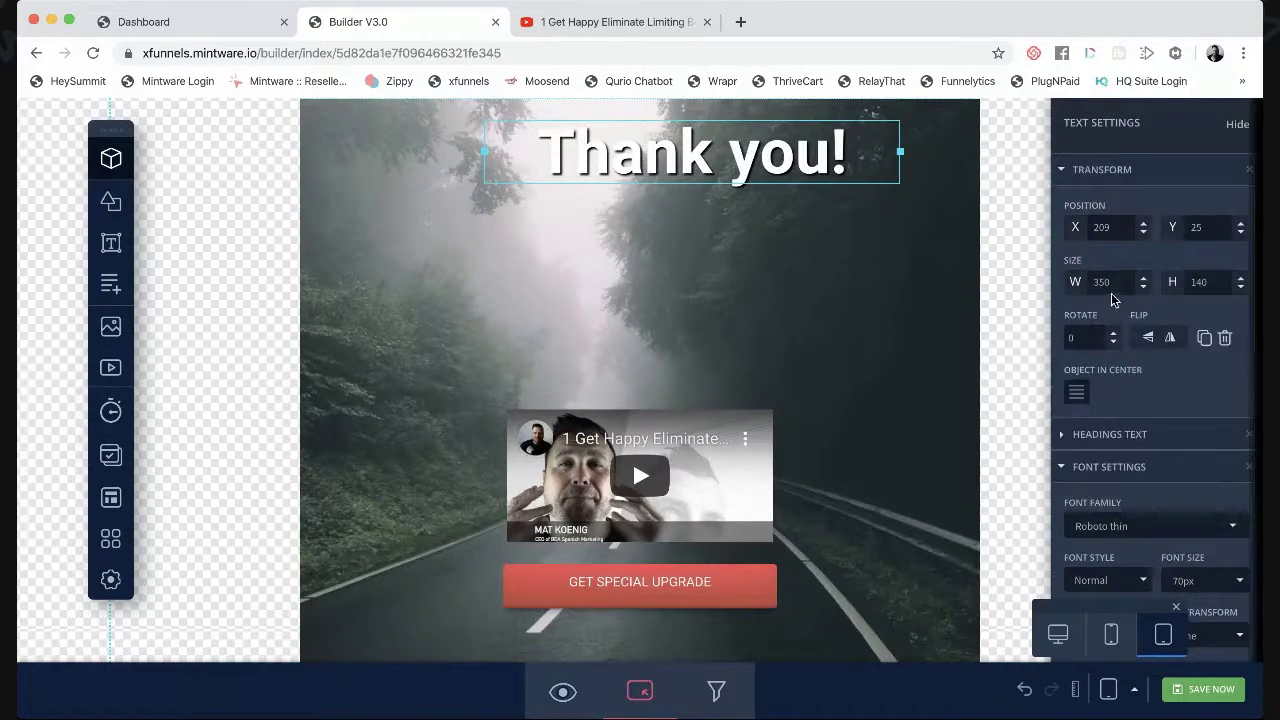
pyautogui.click(1076, 393)
# Move the tablet layout's video up under the heading, enlarge it to about 567 by 319 and centre it.
pyautogui.moveTo(708, 447); pyautogui.dragTo(633, 254)
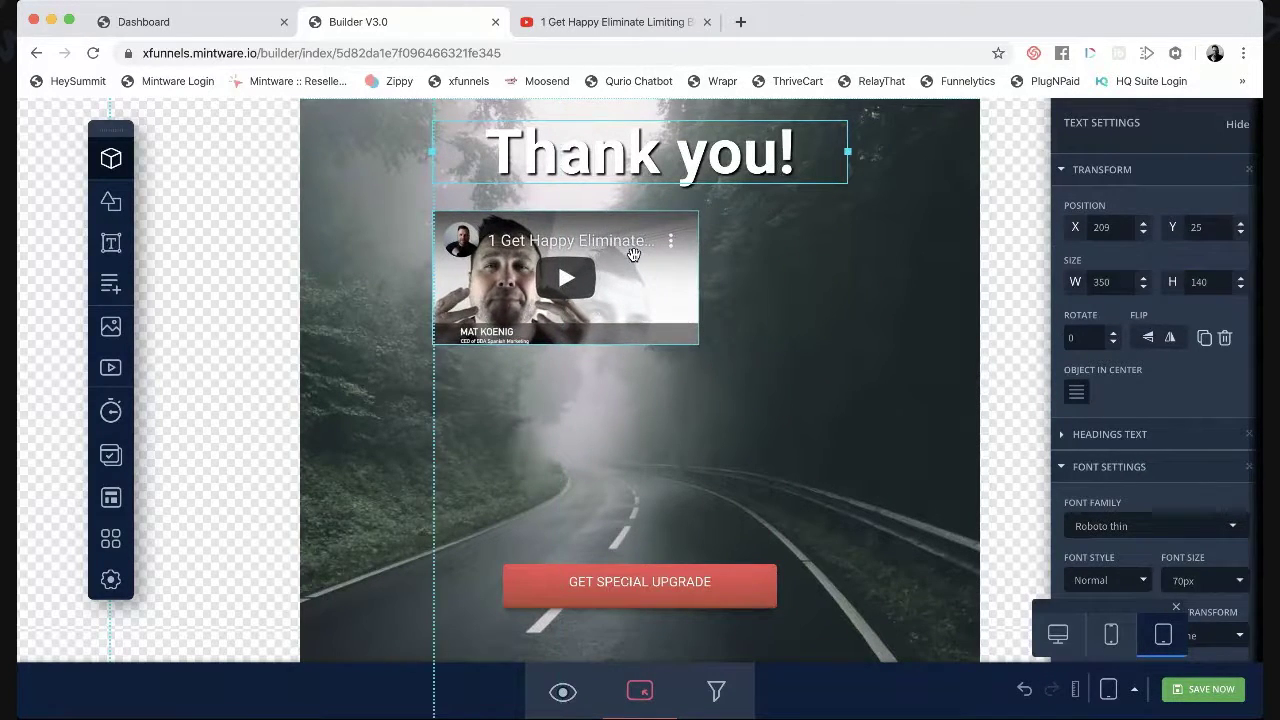
pyautogui.click(598, 332)
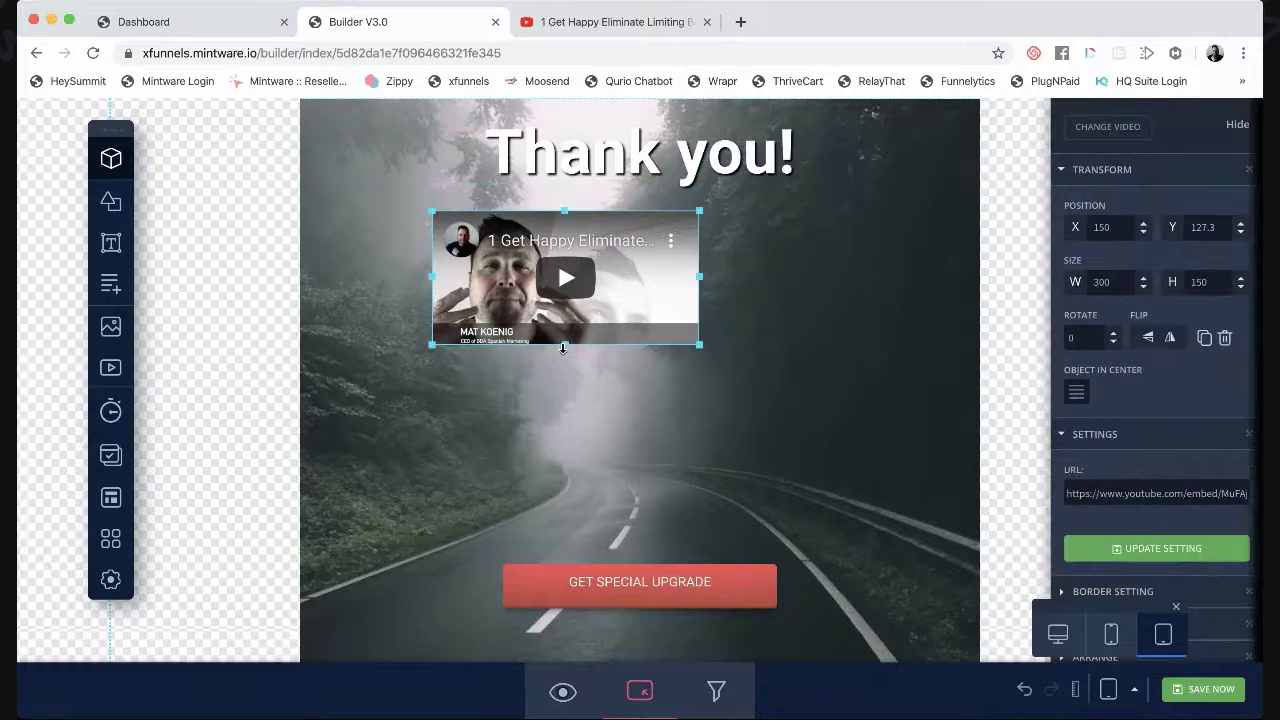
pyautogui.moveTo(563, 347); pyautogui.dragTo(565, 371)
pyautogui.moveTo(700, 366); pyautogui.dragTo(763, 429)
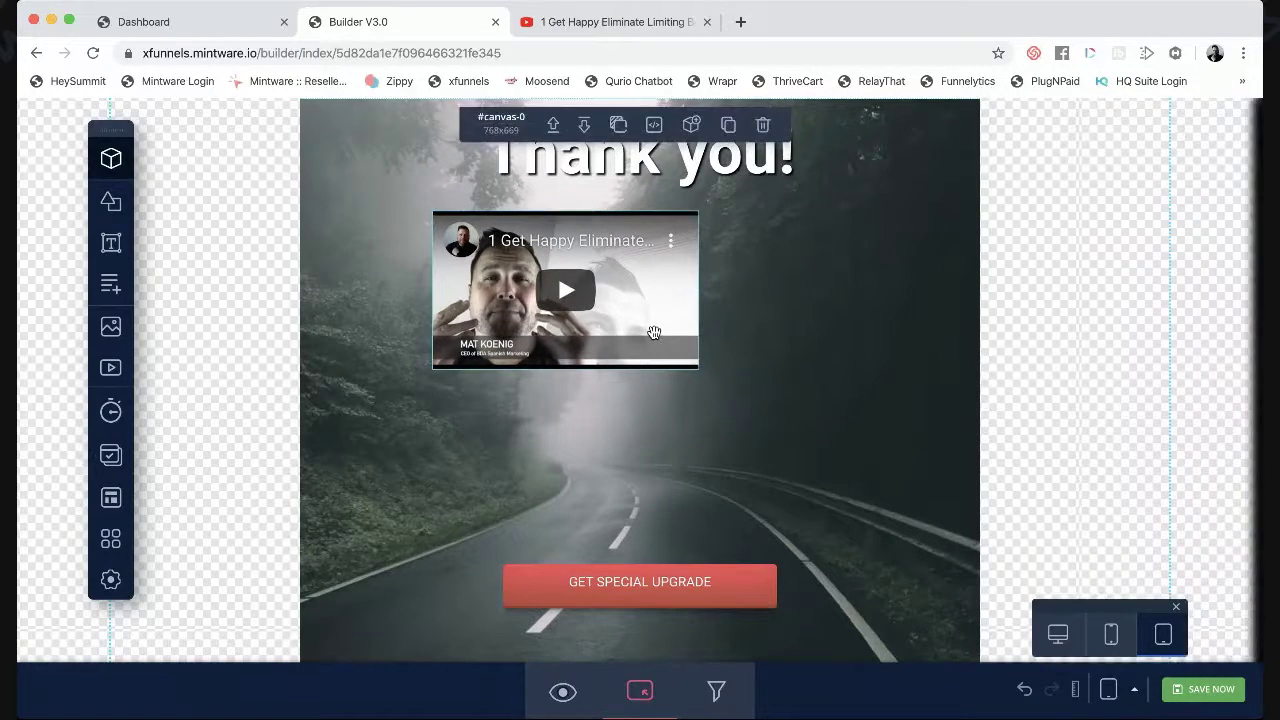
pyautogui.click(683, 368)
pyautogui.moveTo(700, 373); pyautogui.dragTo(934, 487)
pyautogui.click(1084, 398)
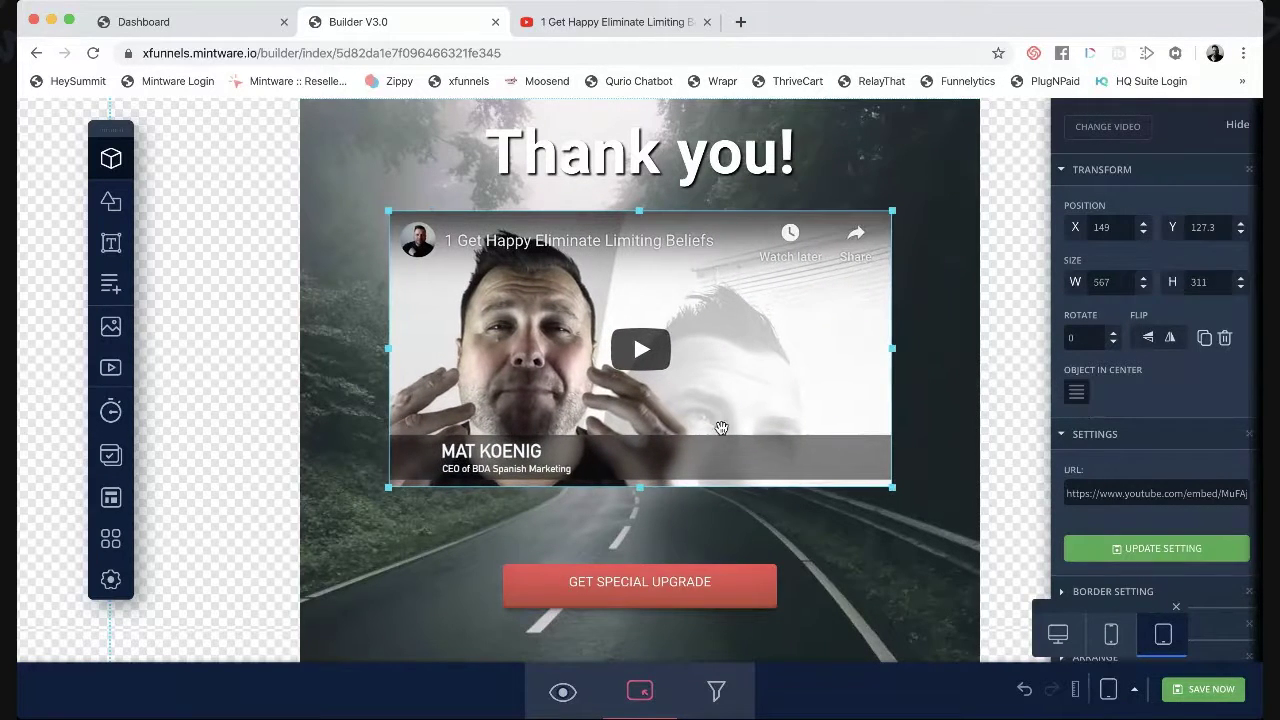
pyautogui.moveTo(651, 488); pyautogui.dragTo(642, 497)
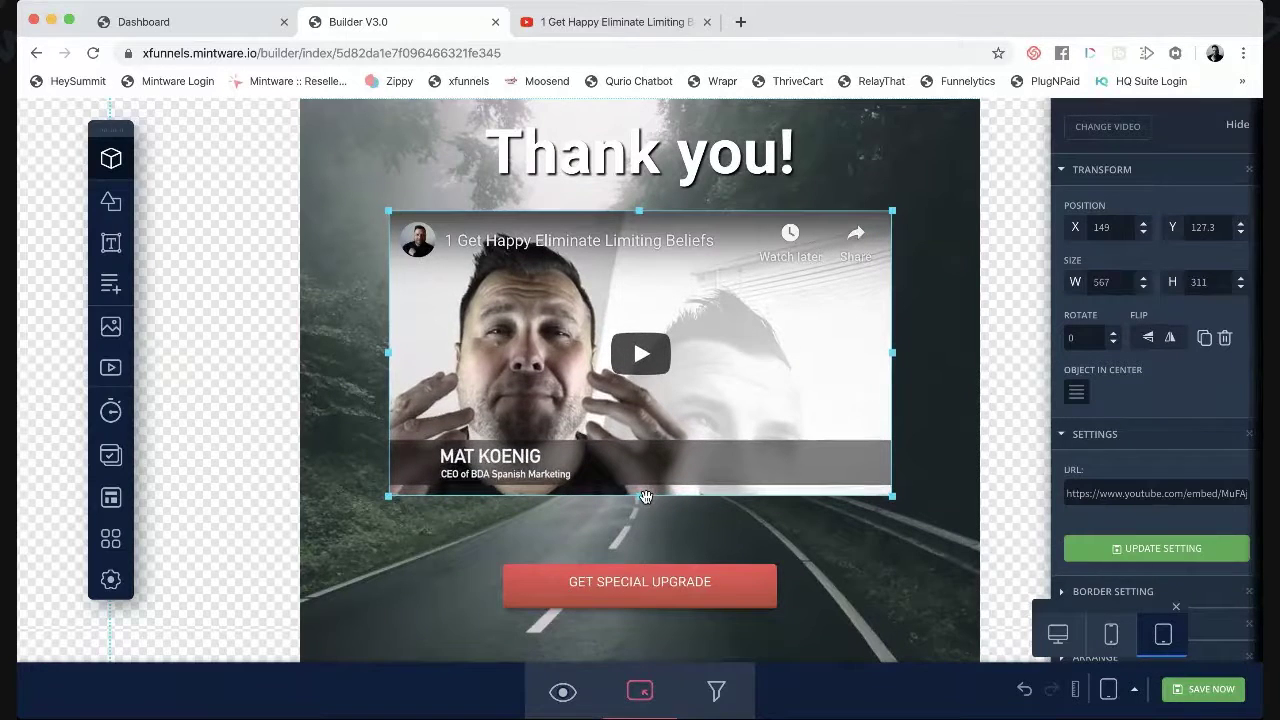
# Move the tablet layout's upgrade button up to about Y 504 closer to the video, save the page and return to the desktop layout.
pyautogui.moveTo(647, 582); pyautogui.dragTo(641, 563)
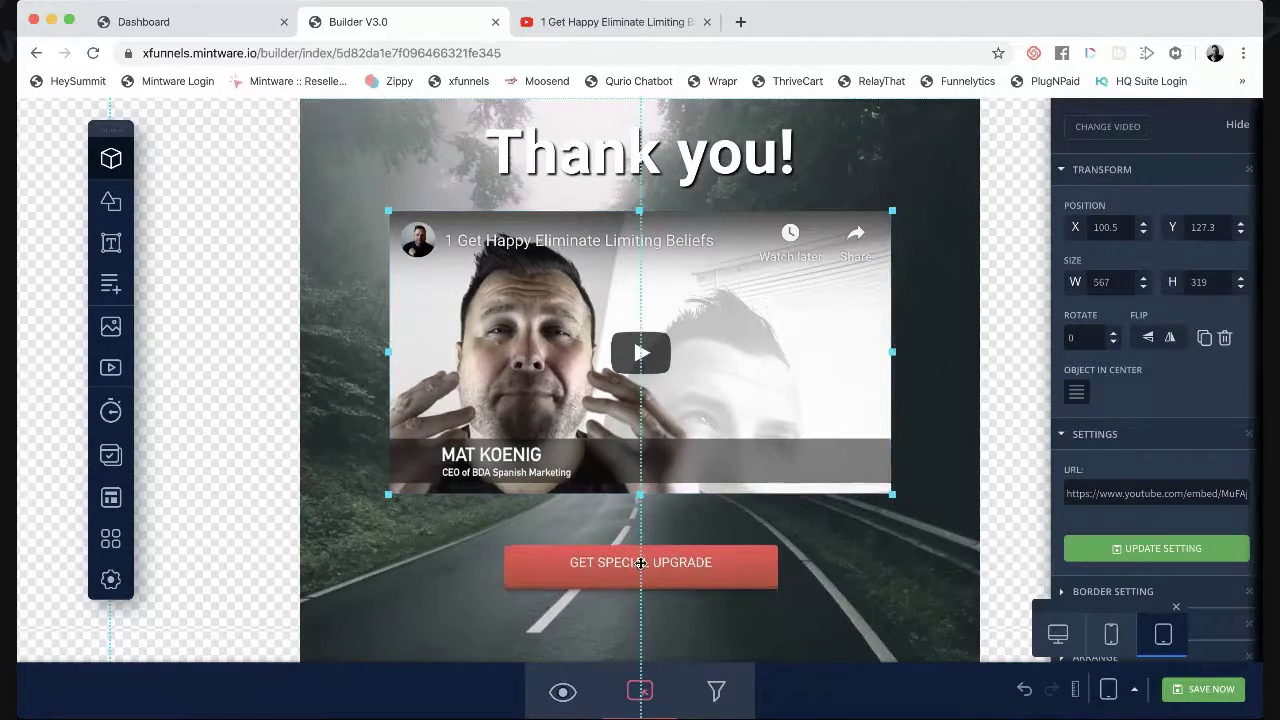
pyautogui.click(641, 563)
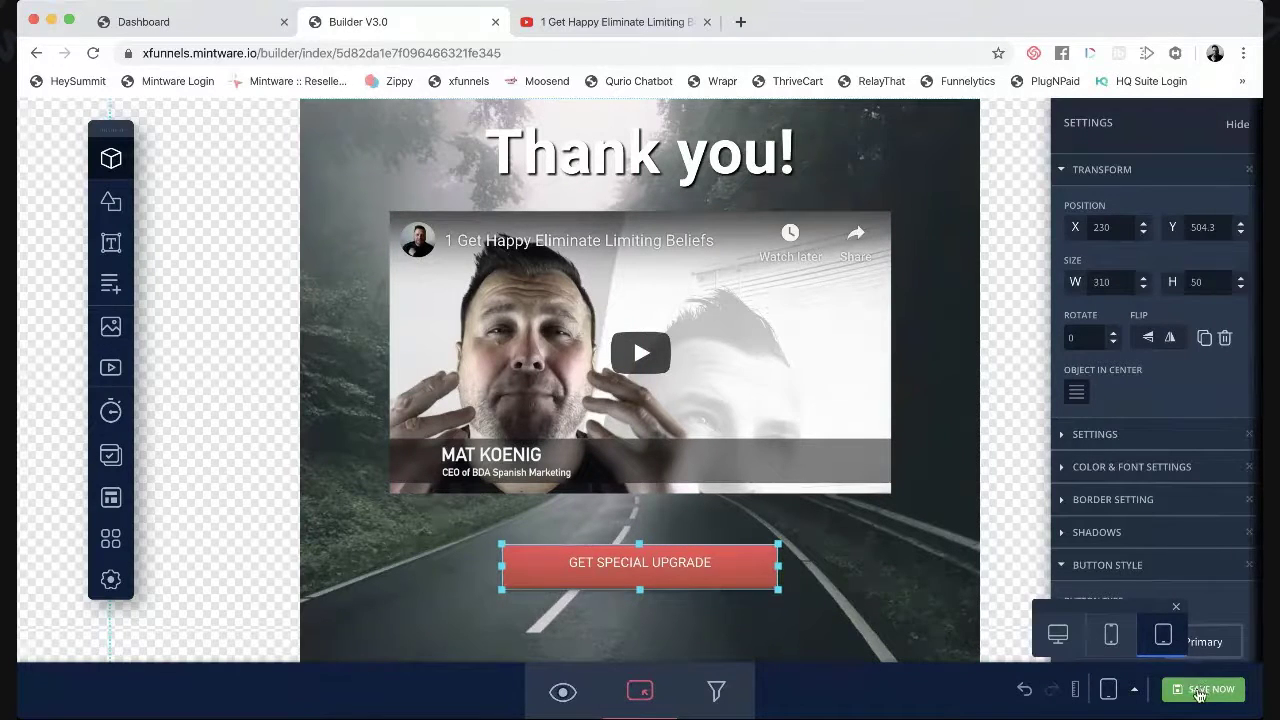
pyautogui.click(1072, 647)
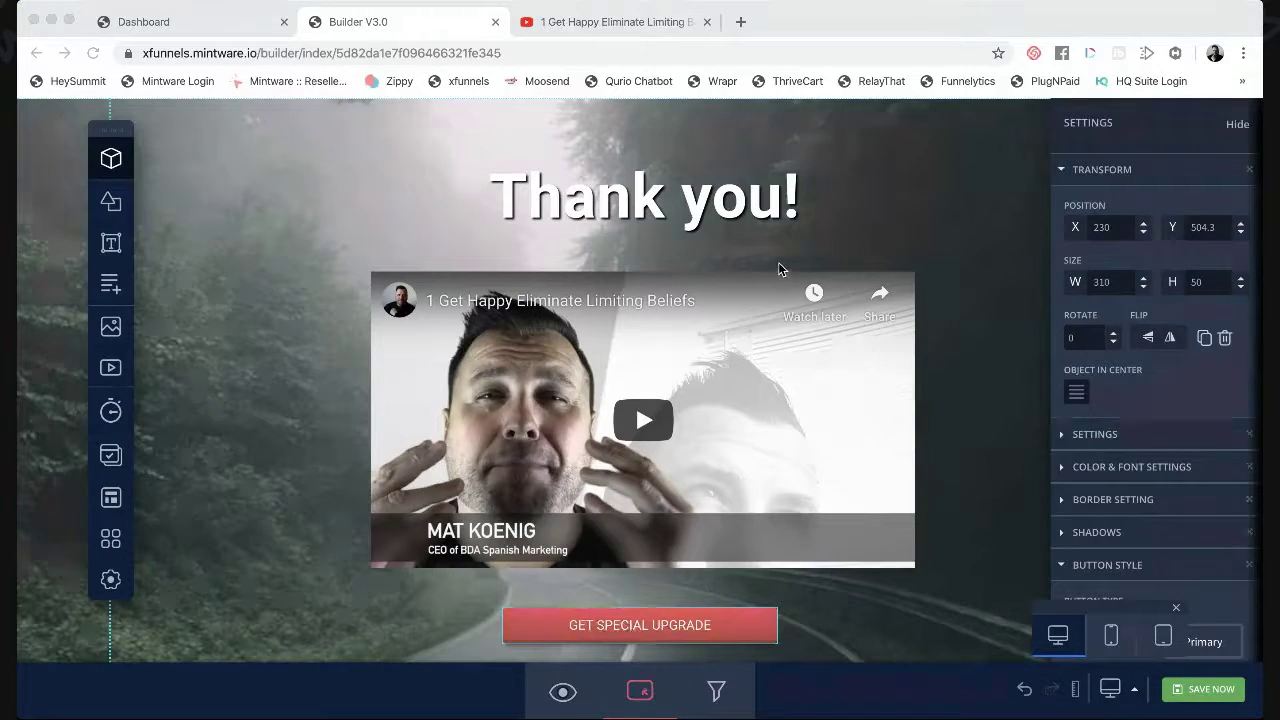
# Close the page builder and copy the Ethical Bait Funnel's URL from the dashboard's funnel list.
pyautogui.press('super+w')
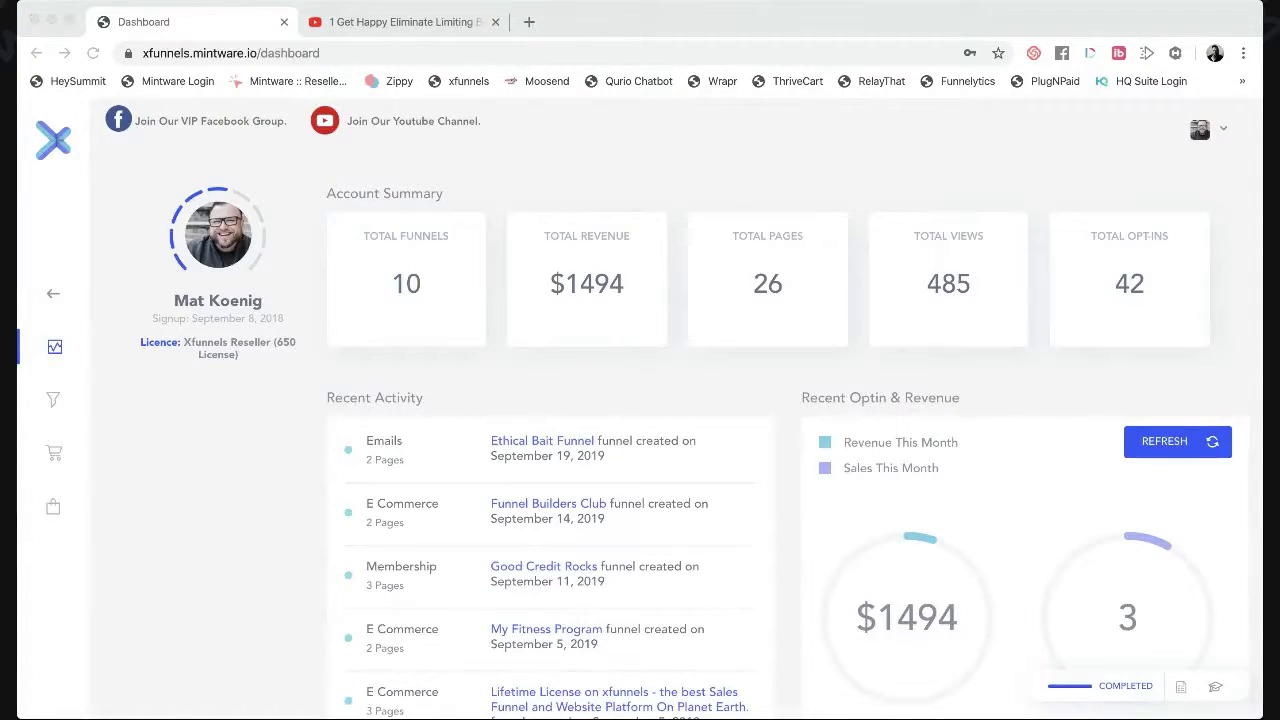
pyautogui.click(55, 400)
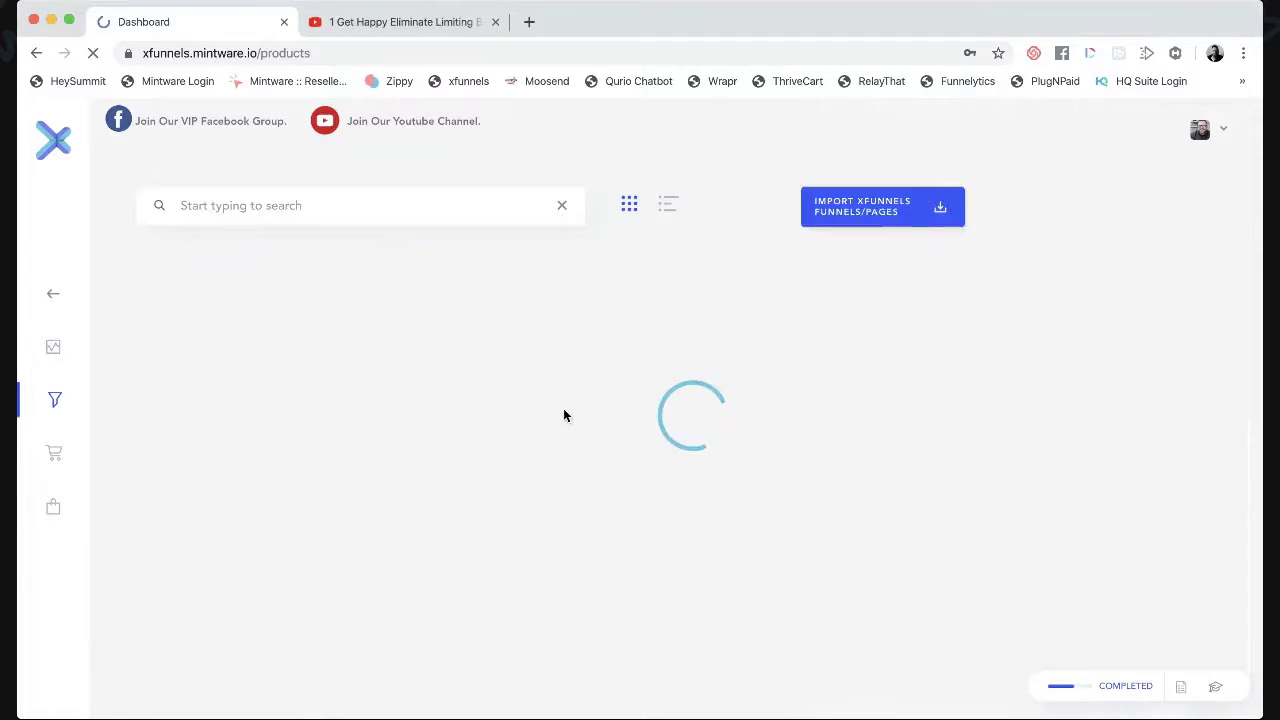
pyautogui.scroll(-5, 914, 554)
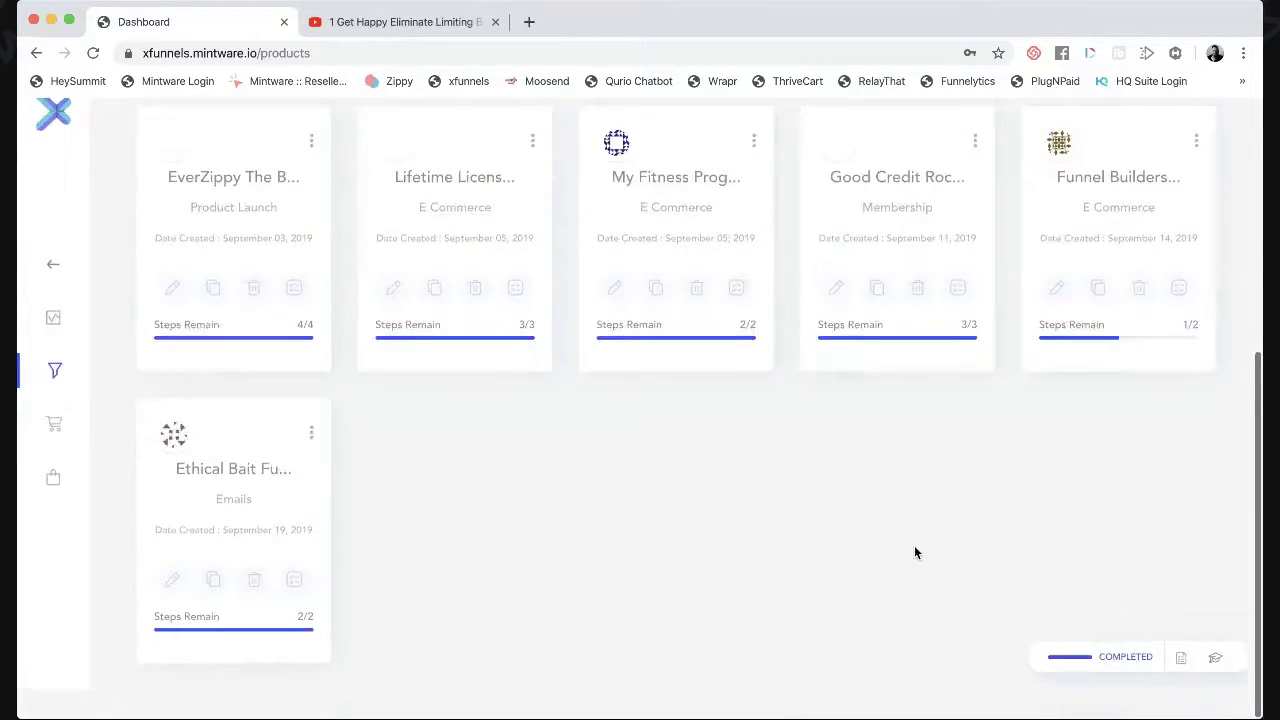
pyautogui.click(172, 608)
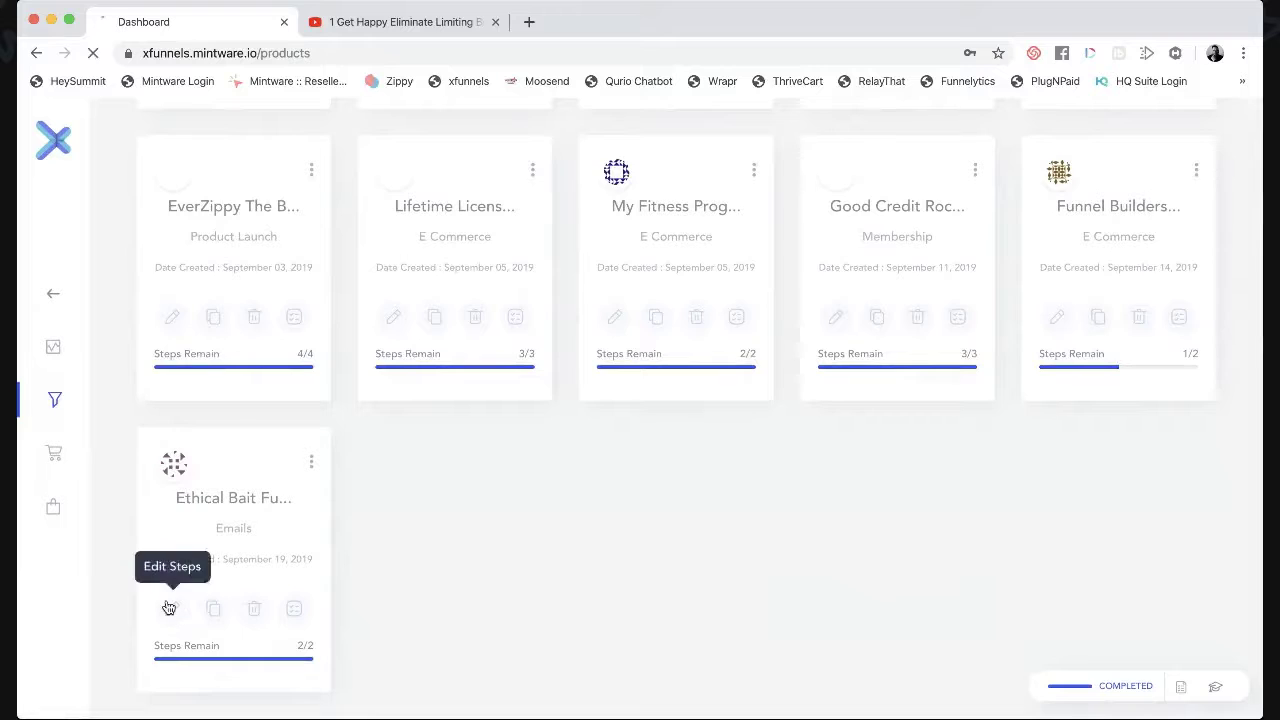
pyautogui.click(1159, 224)
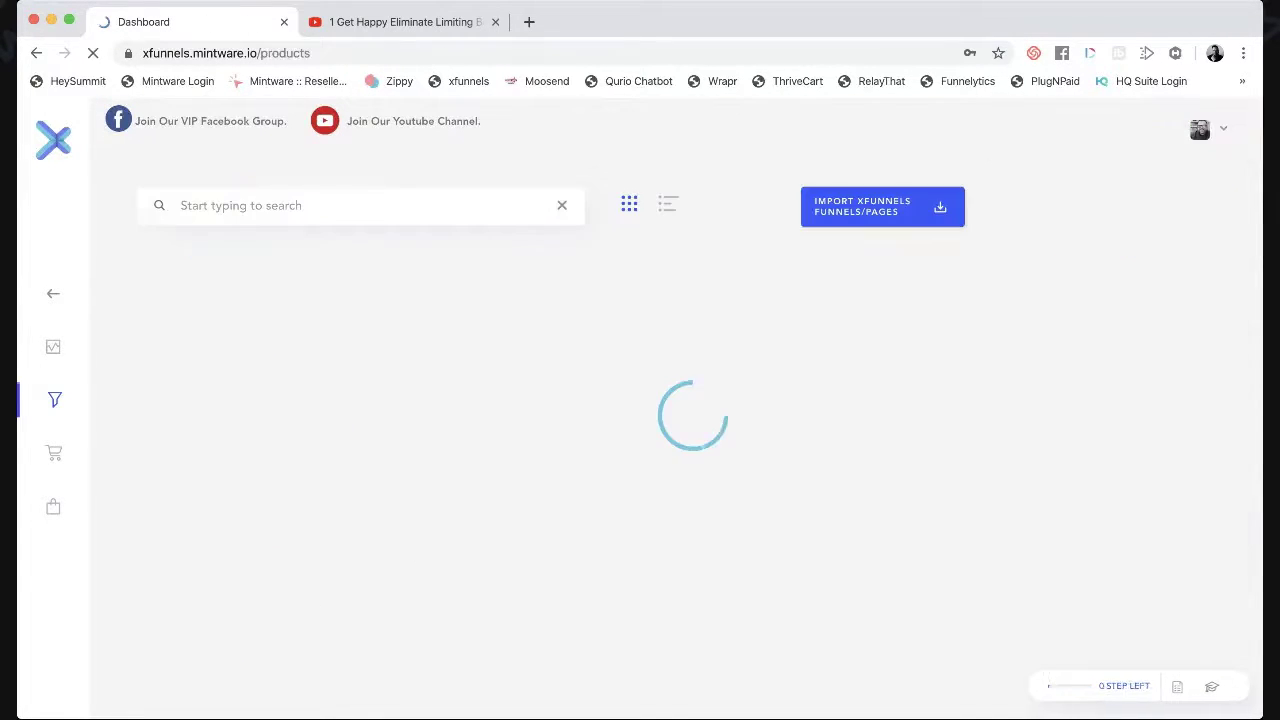
pyautogui.scroll(-4, 380, 505)
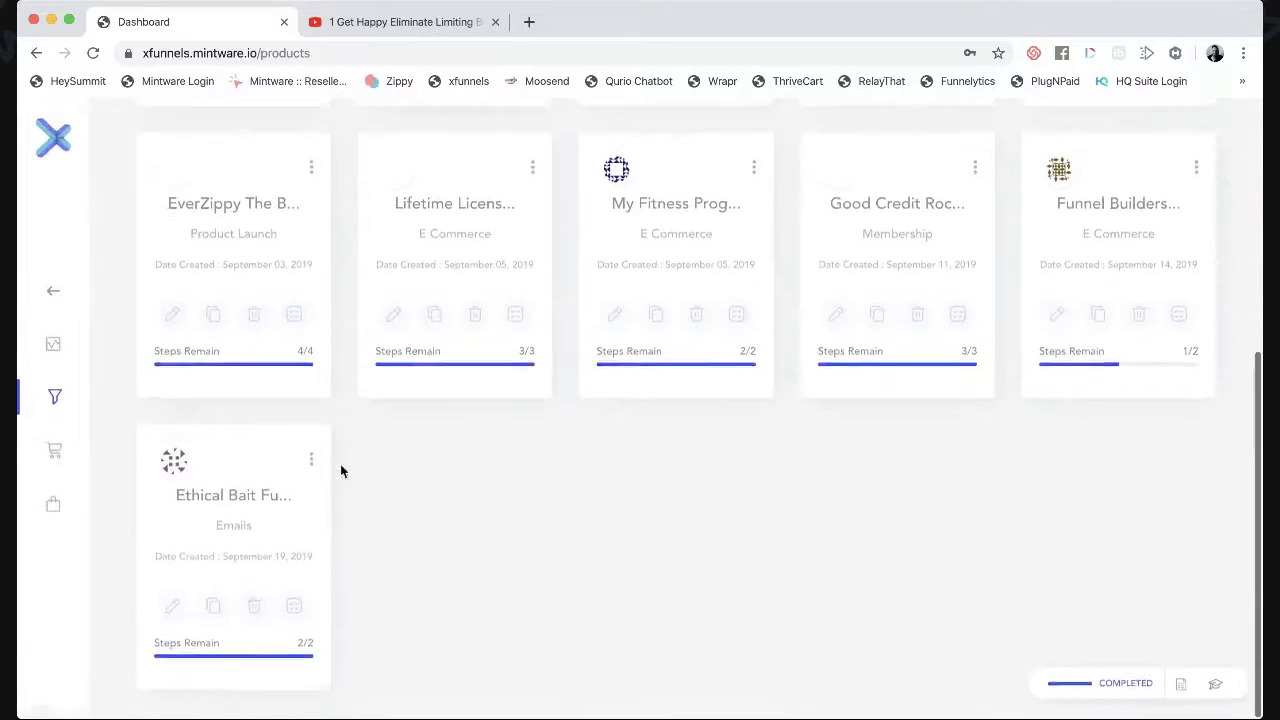
pyautogui.click(311, 462)
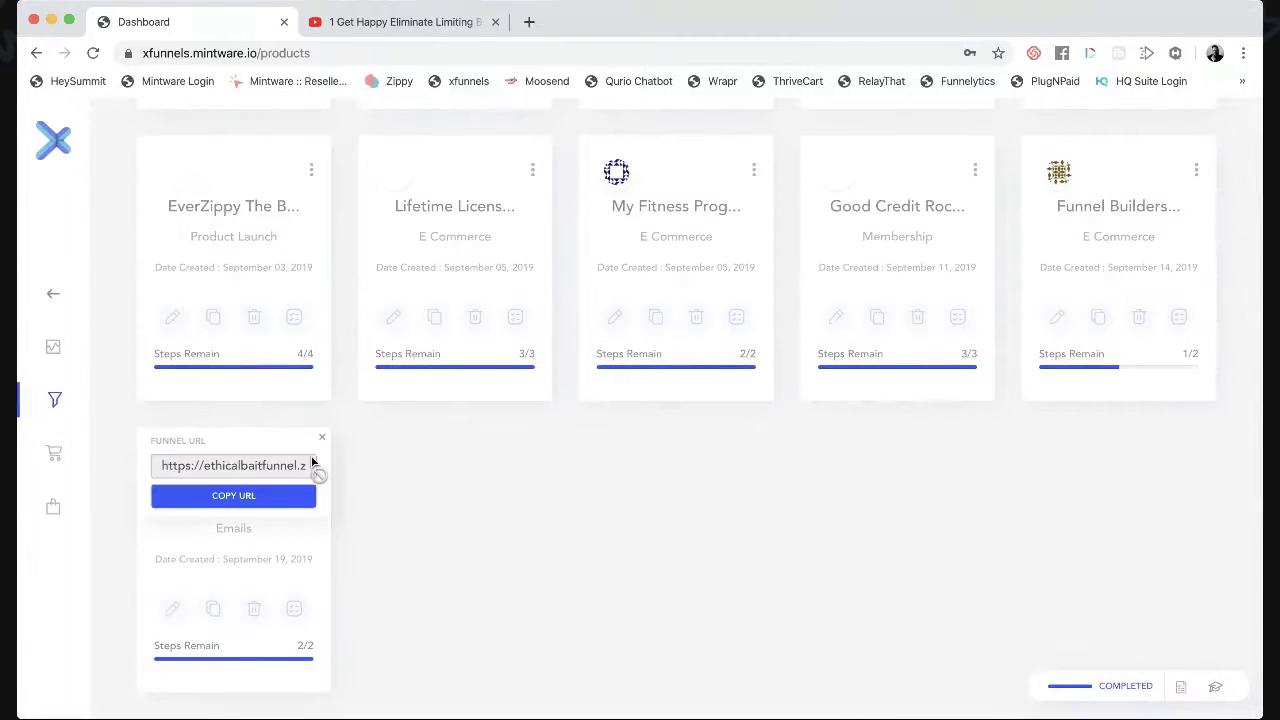
pyautogui.click(246, 496)
# Open the copied funnel URL in a new browser tab.
pyautogui.click(528, 22)
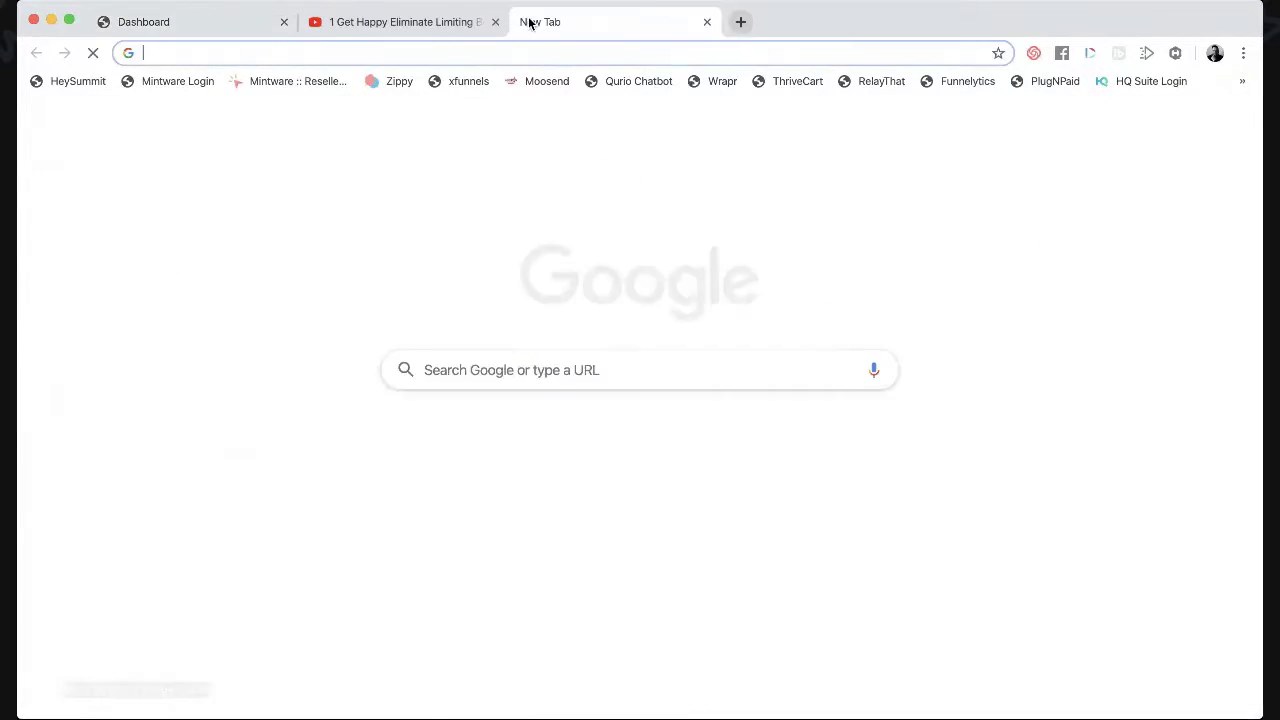
pyautogui.hotkey('ctrl', 'v')
pyautogui.press('Return')
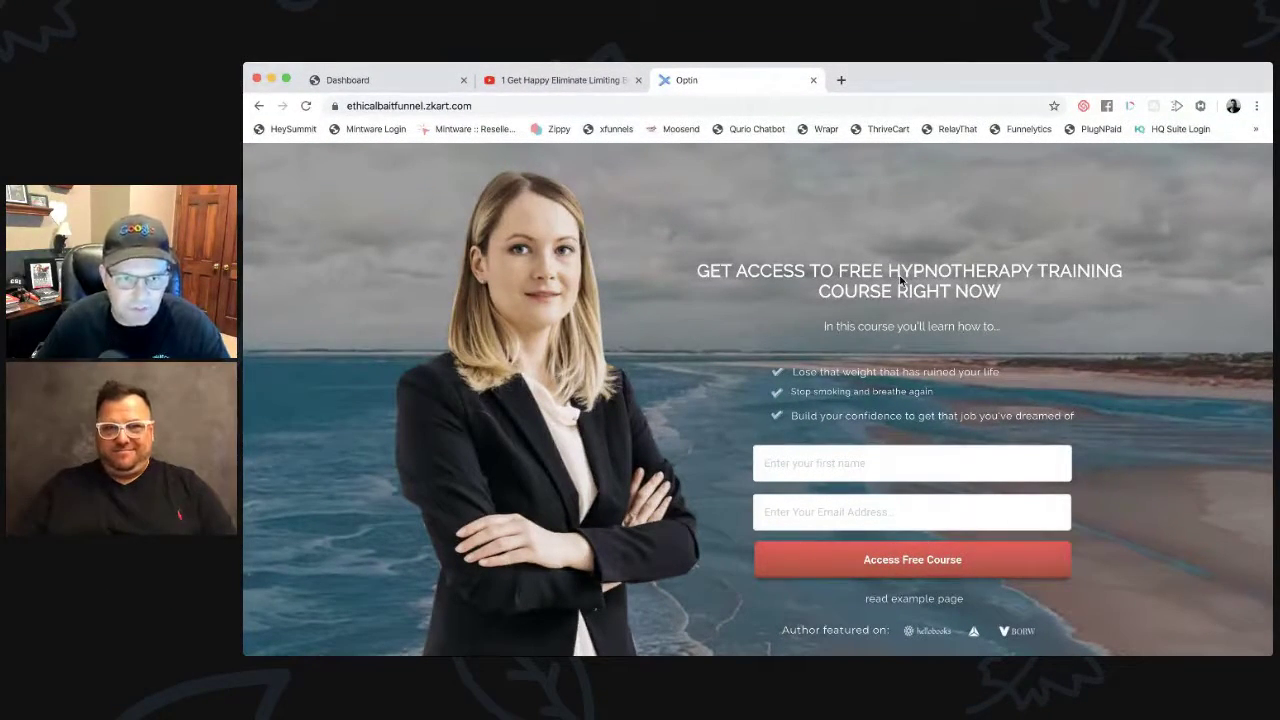
# Examine the live opt-in page along its full length at desktop width and in a browser window narrowed to phone width.
pyautogui.scroll(-1, 899, 280)
pyautogui.scroll(-5, 899, 276)
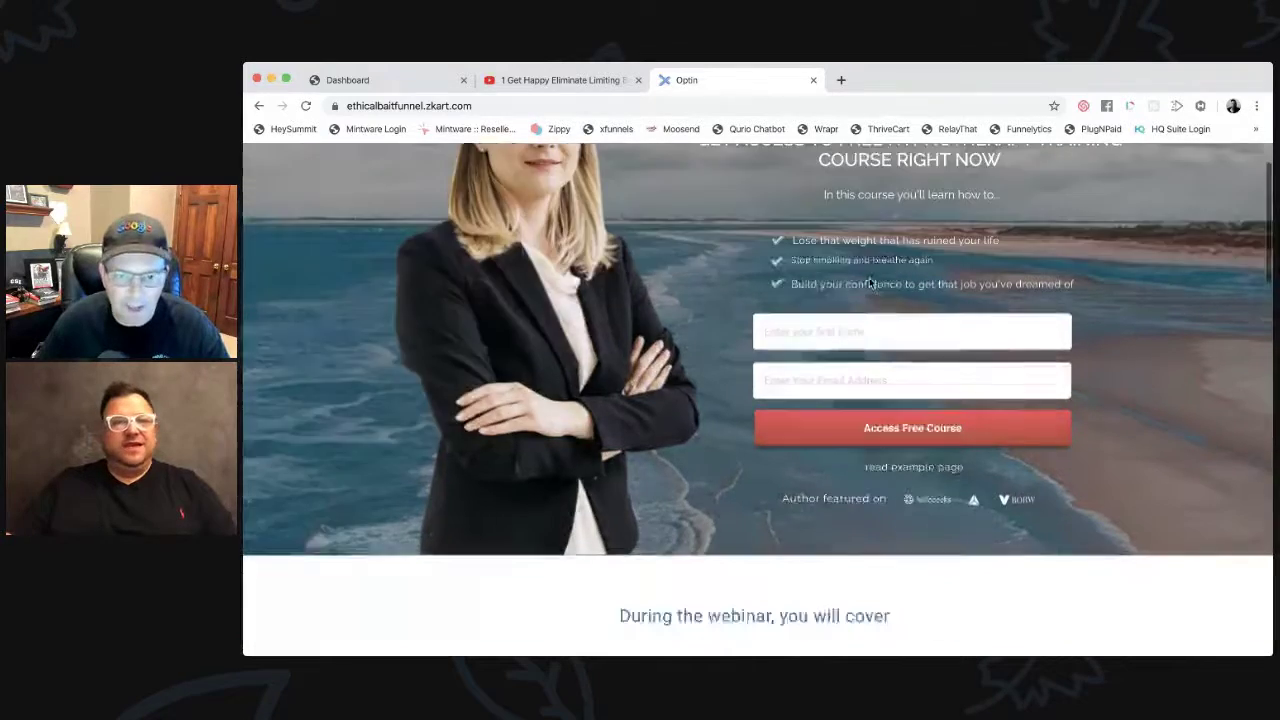
pyautogui.scroll(-10, 870, 283)
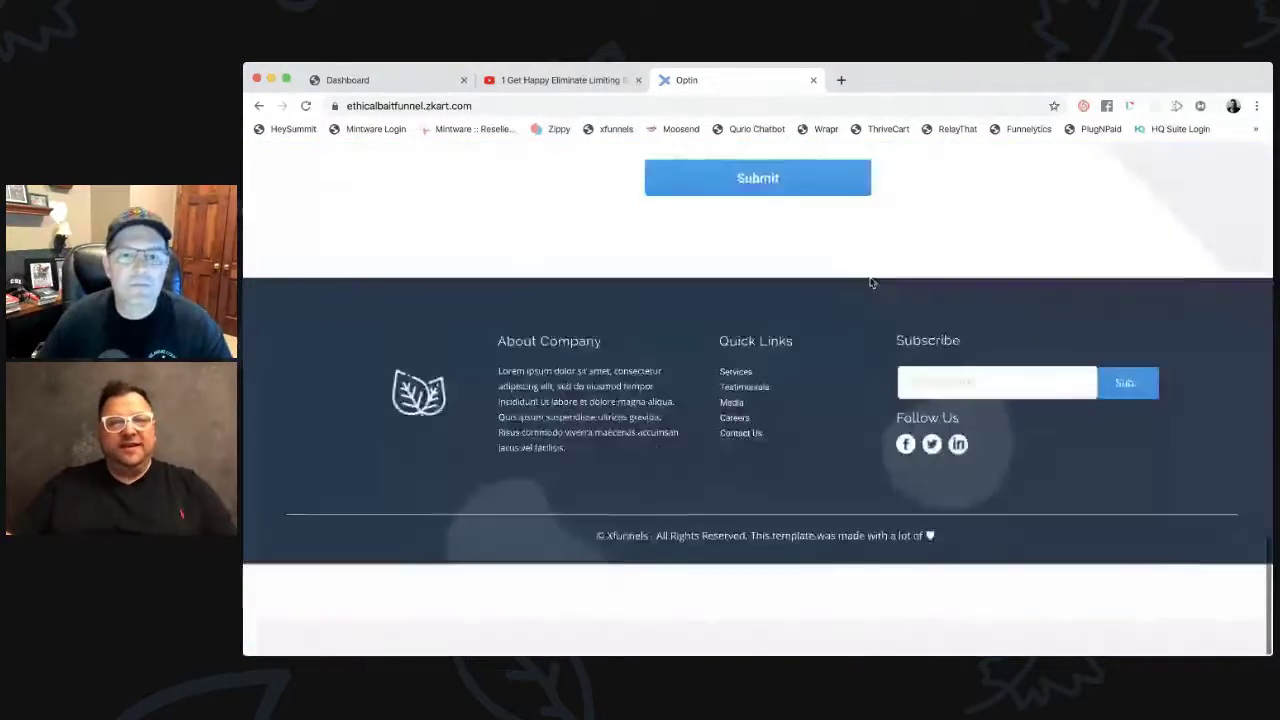
pyautogui.scroll(1, 871, 282)
pyautogui.scroll(8, 1055, 280)
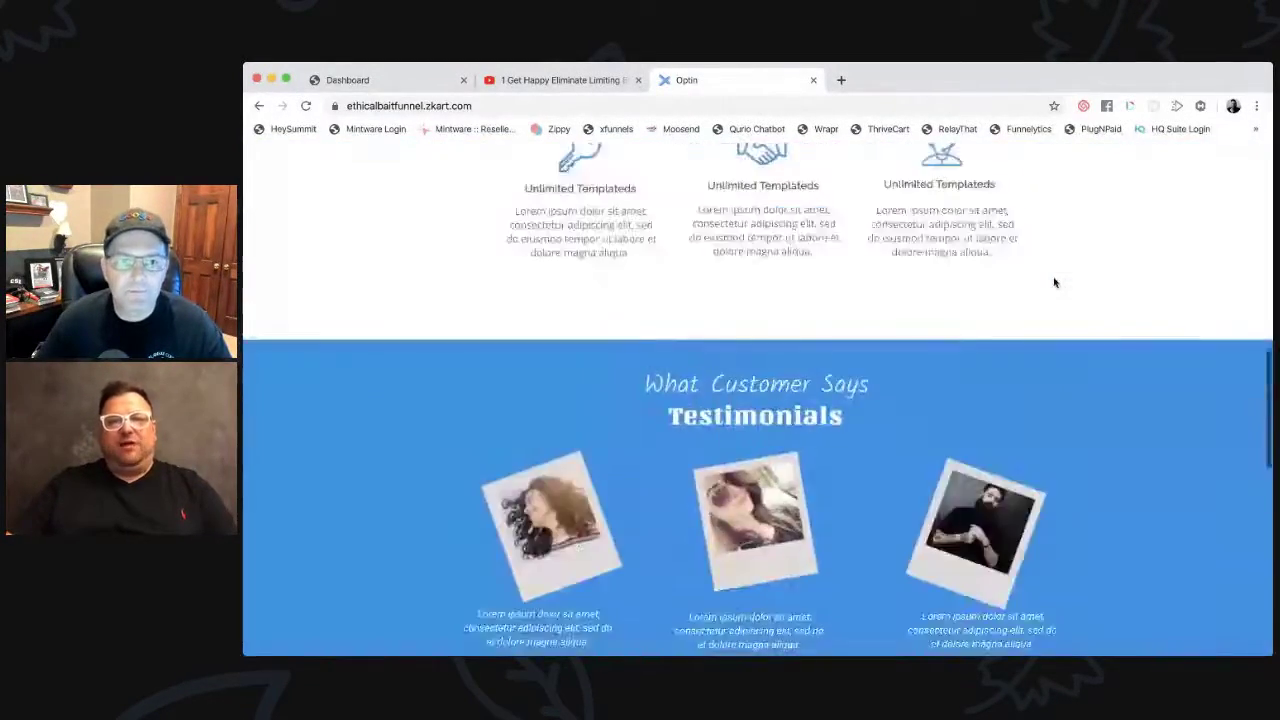
pyautogui.scroll(3, 1051, 278)
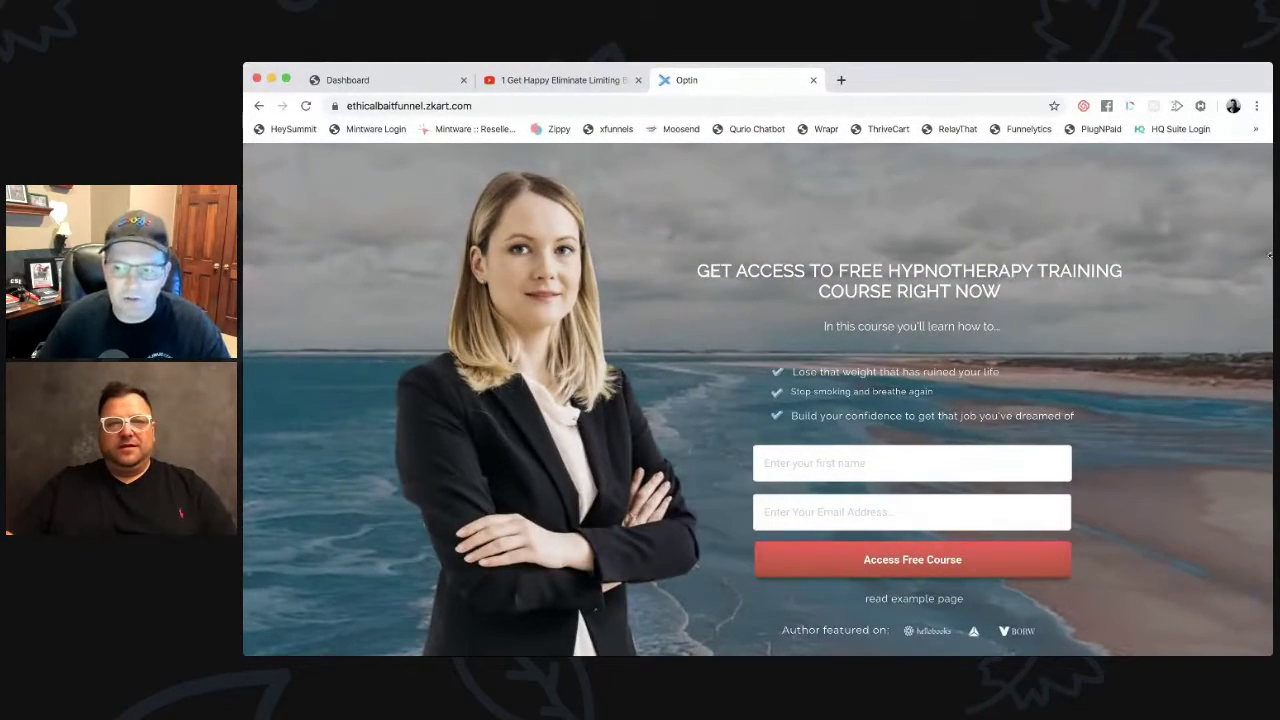
pyautogui.moveTo(1253, 258); pyautogui.dragTo(925, 310)
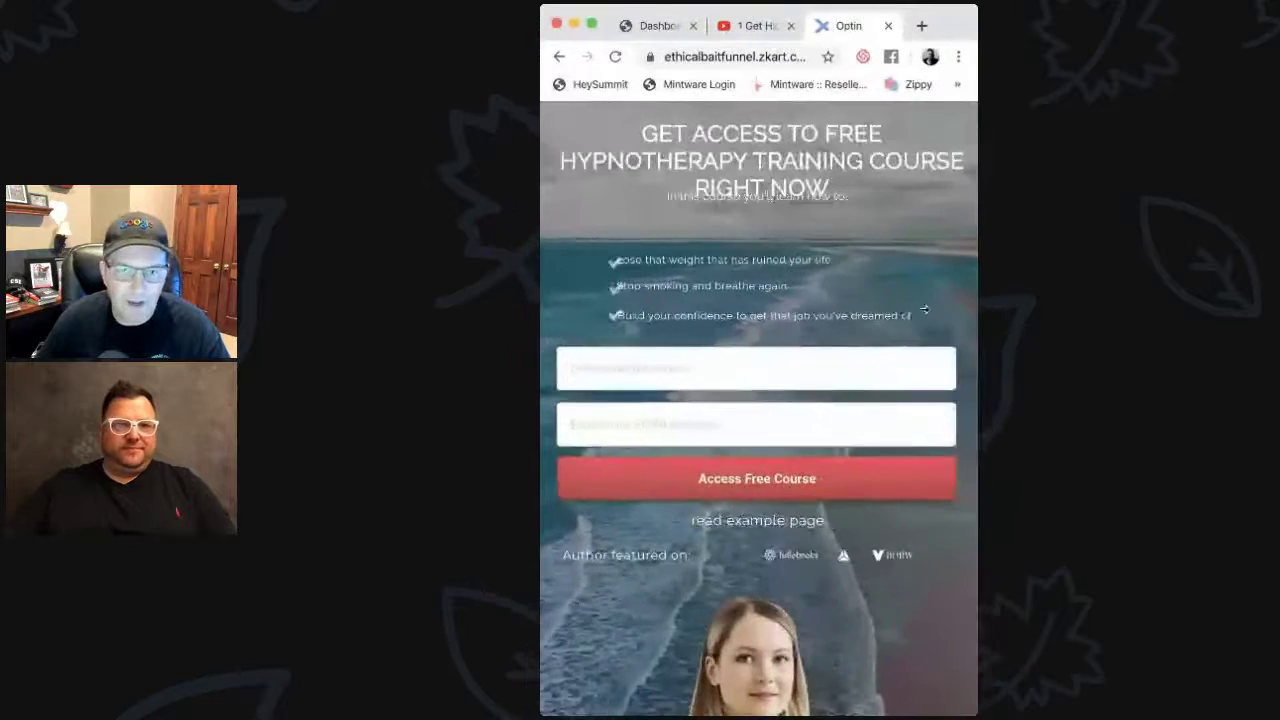
pyautogui.scroll(-10, 726, 320)
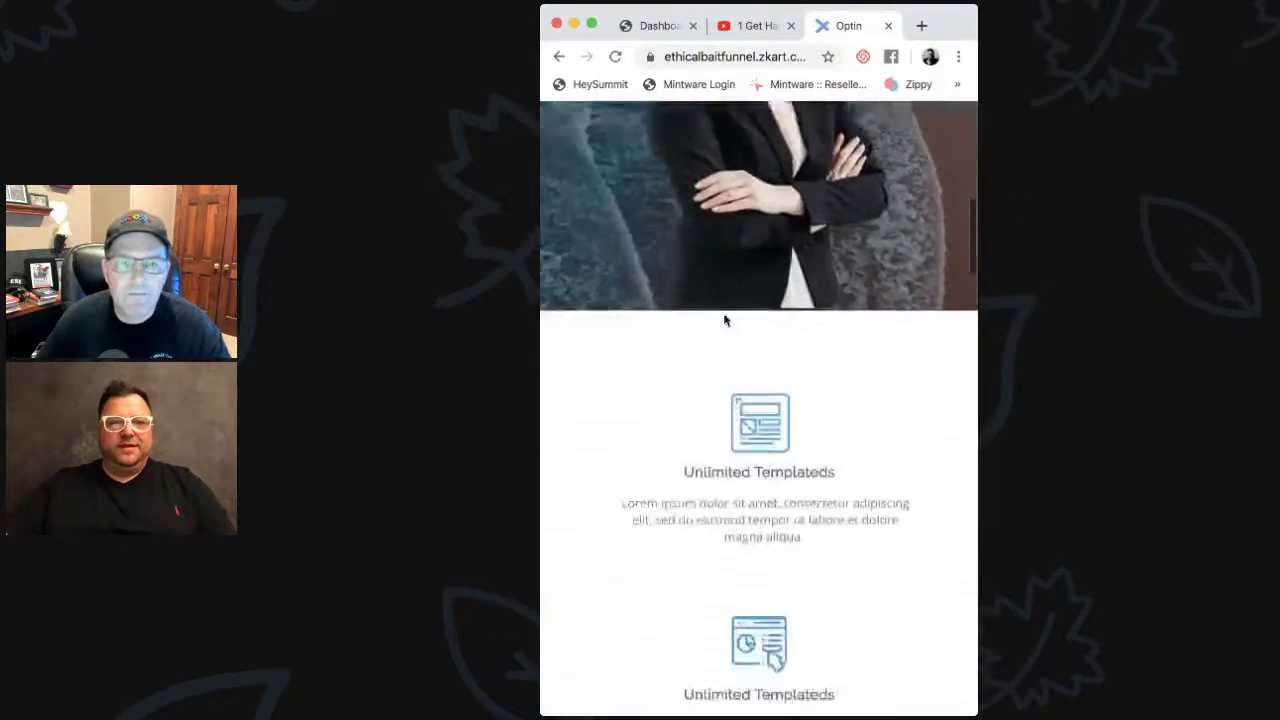
pyautogui.scroll(15, 740, 316)
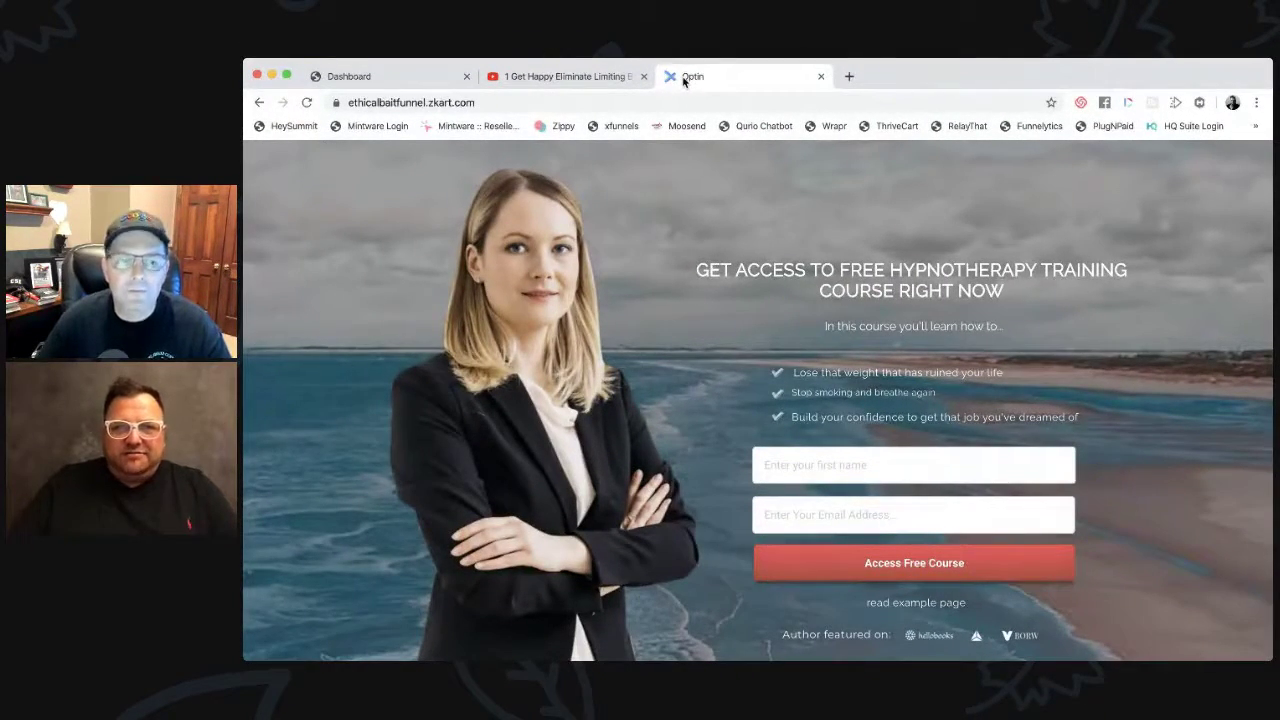
# Open the Ethical Bait Funnel's steps from the dashboard and set the Optin page's name to "FREE HYPNOTHERAPY TRAINING", saving the page settings.
pyautogui.click(360, 78)
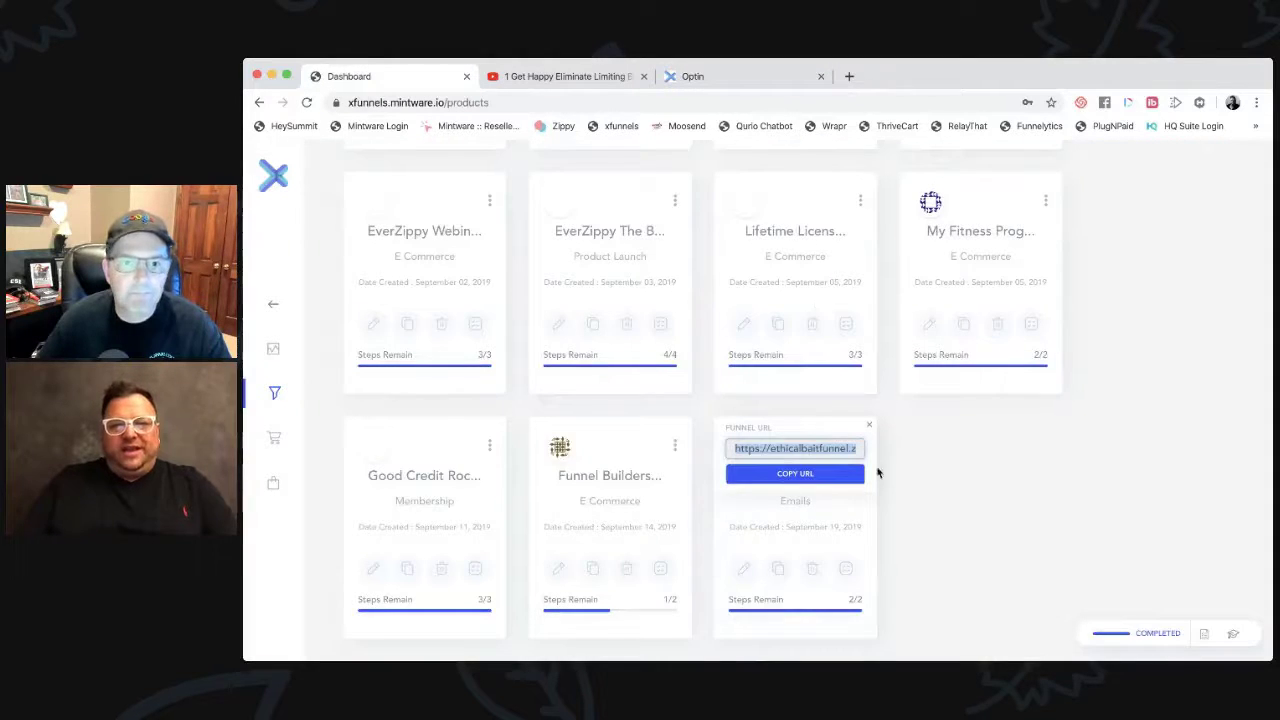
pyautogui.click(750, 572)
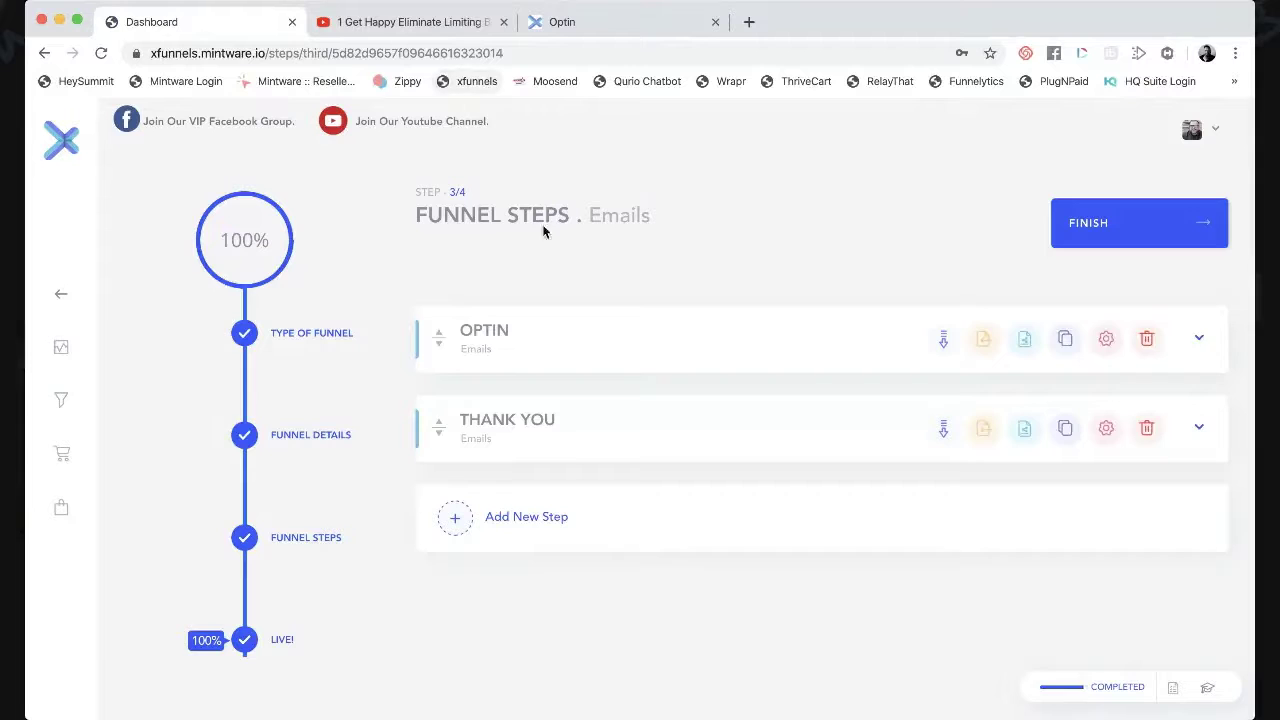
pyautogui.click(1108, 342)
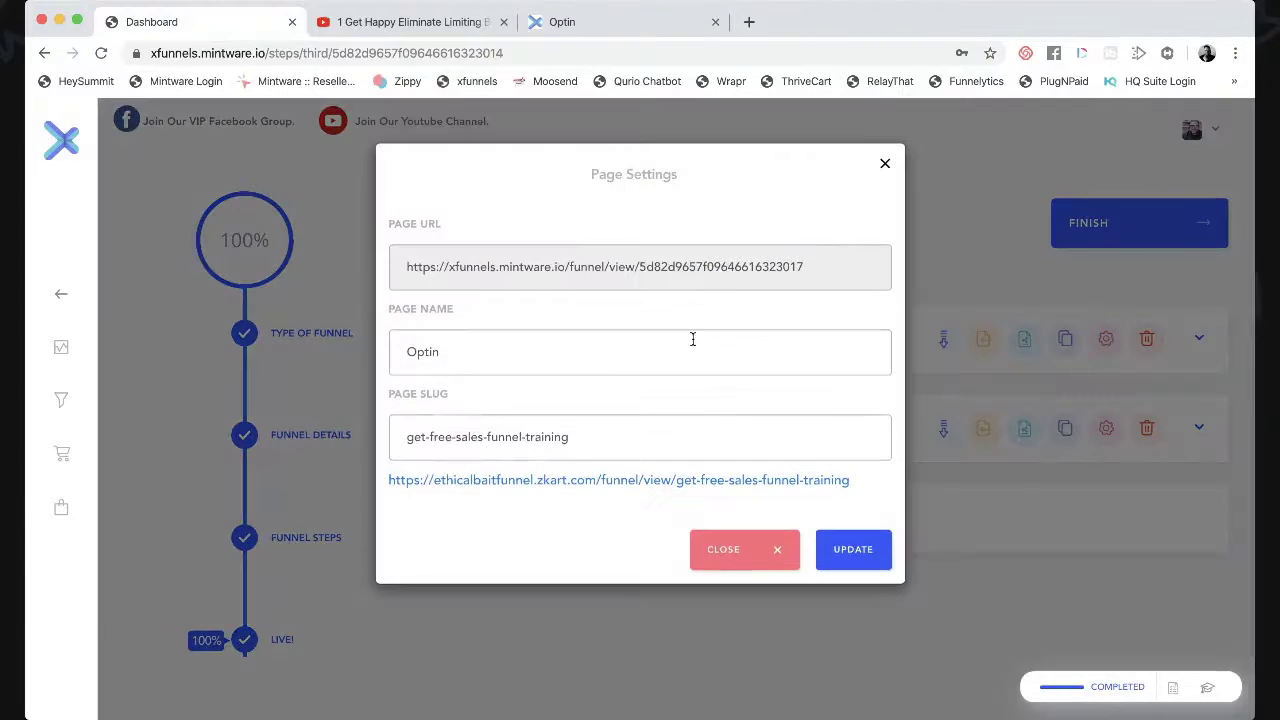
pyautogui.click(529, 355)
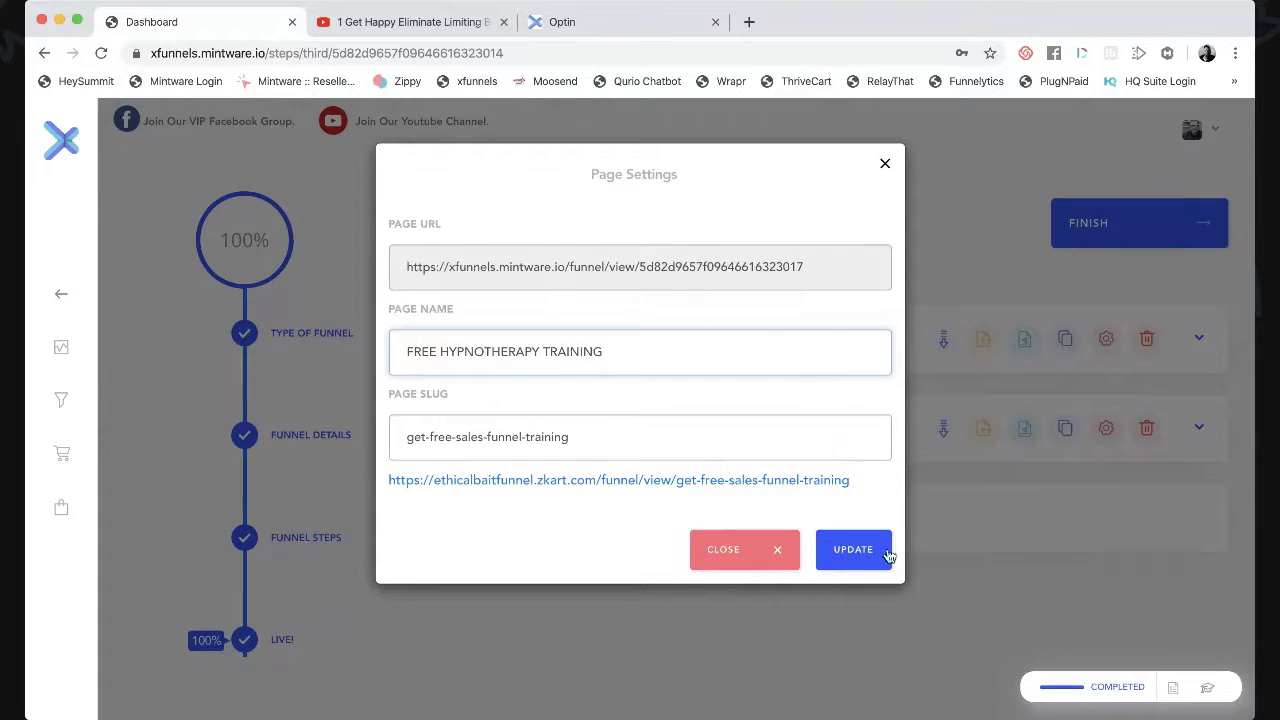
pyautogui.click(853, 563)
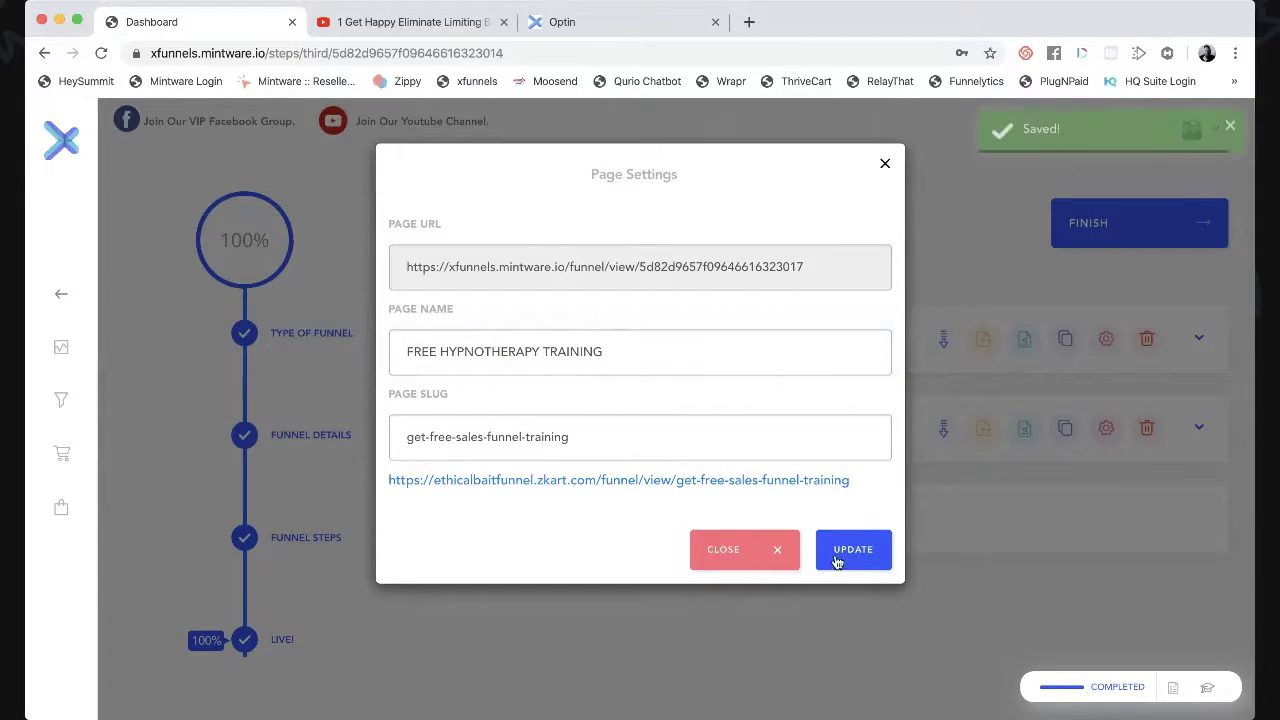
pyautogui.click(757, 558)
# Return to the live opt-in page, fill in the visitor's first name and e-mail address, and submit the form to access the free course.
pyautogui.click(611, 21)
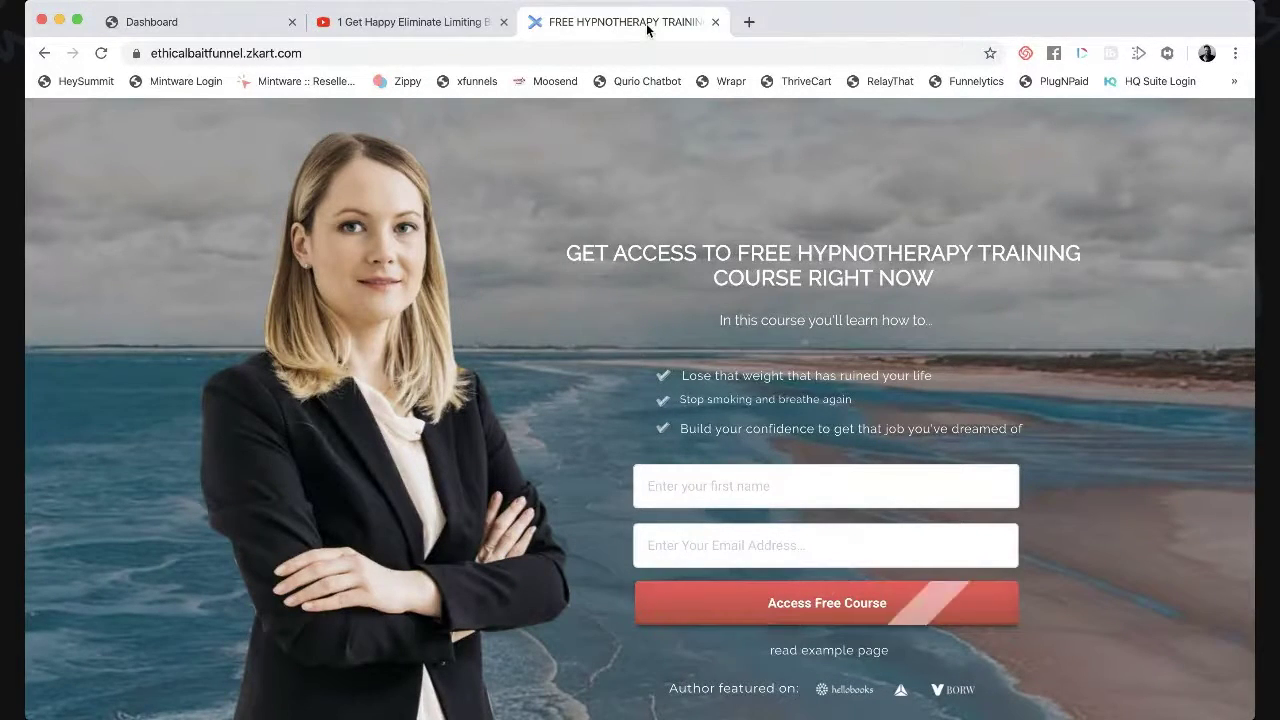
pyautogui.click(692, 490)
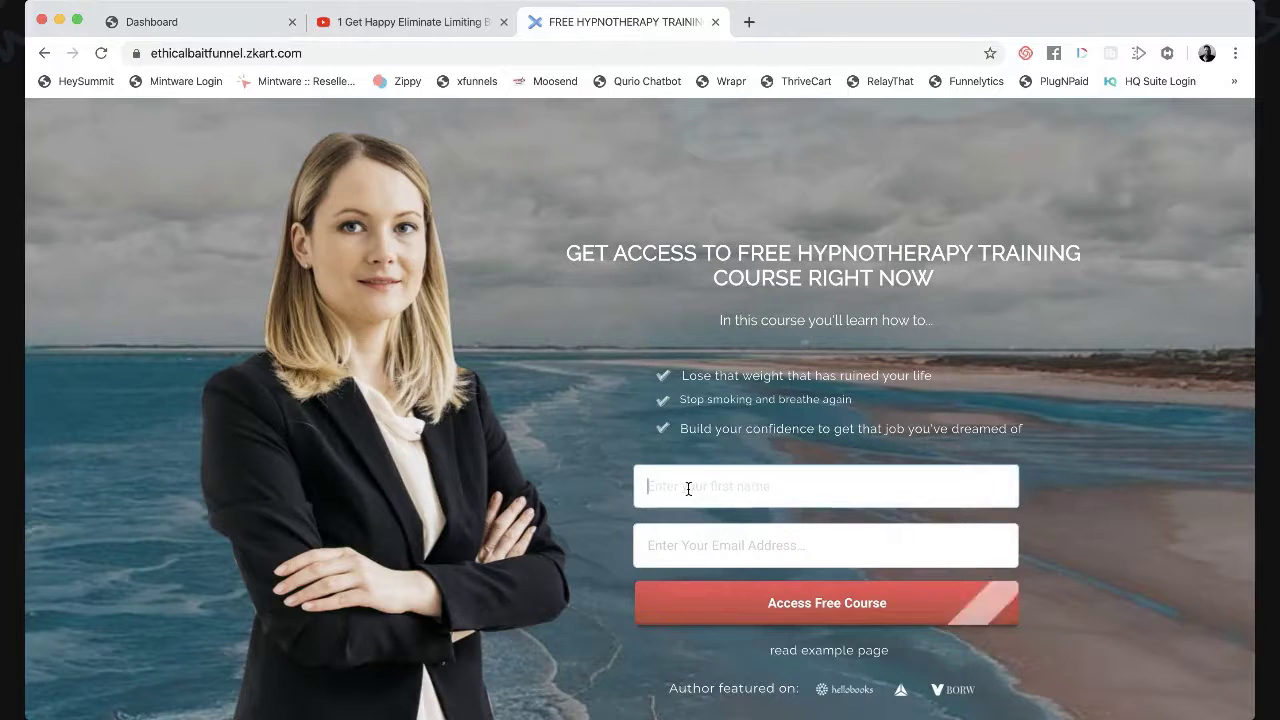
pyautogui.write('mat')
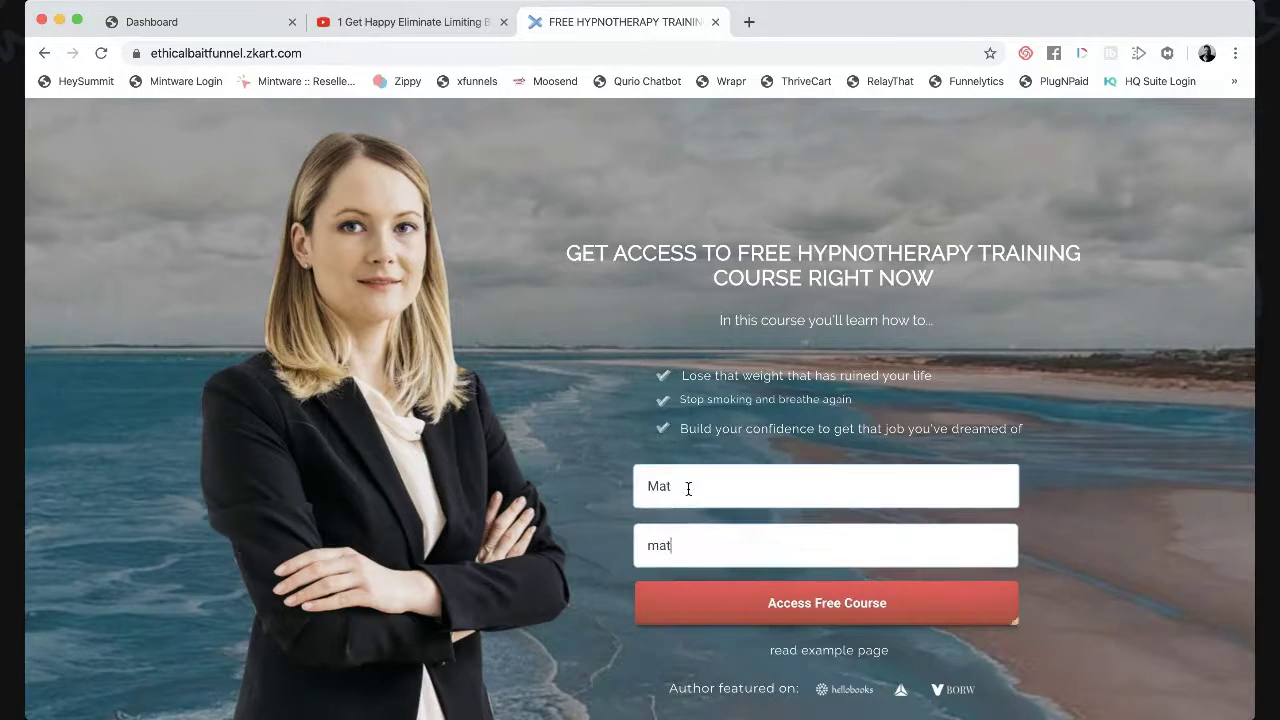
pyautogui.write('@r')
pyautogui.click(730, 598)
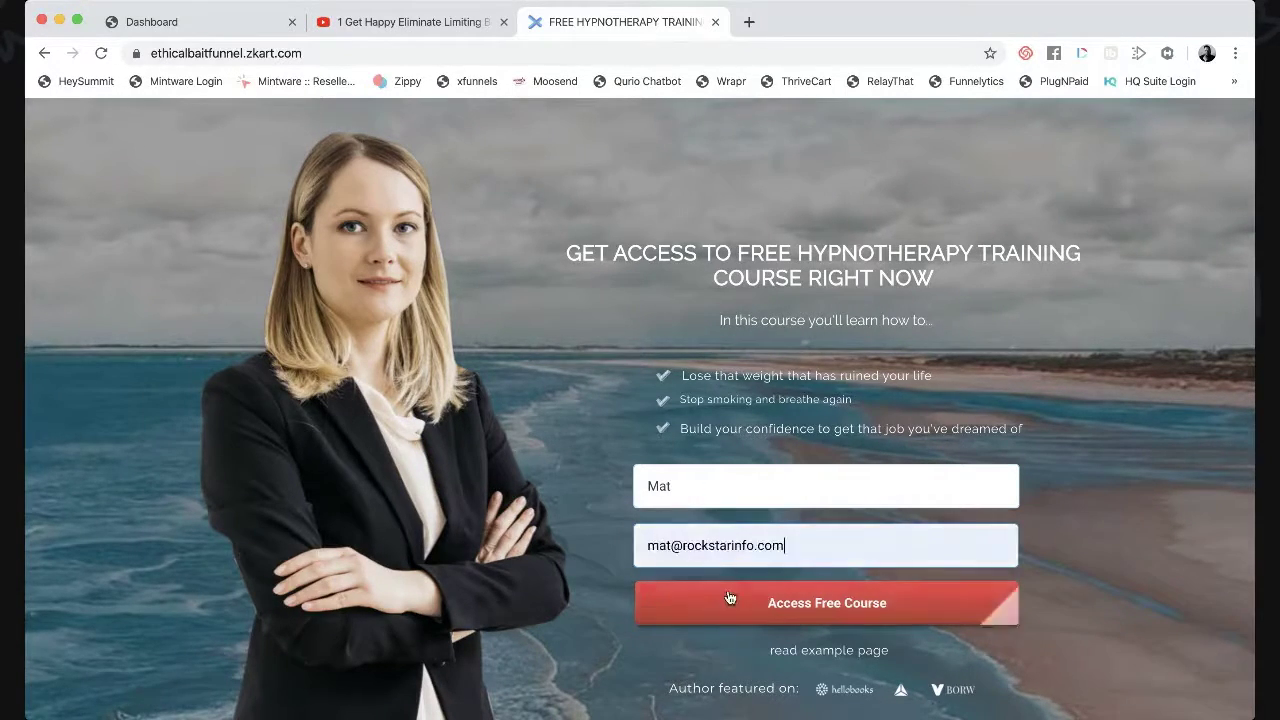
pyautogui.click(830, 605)
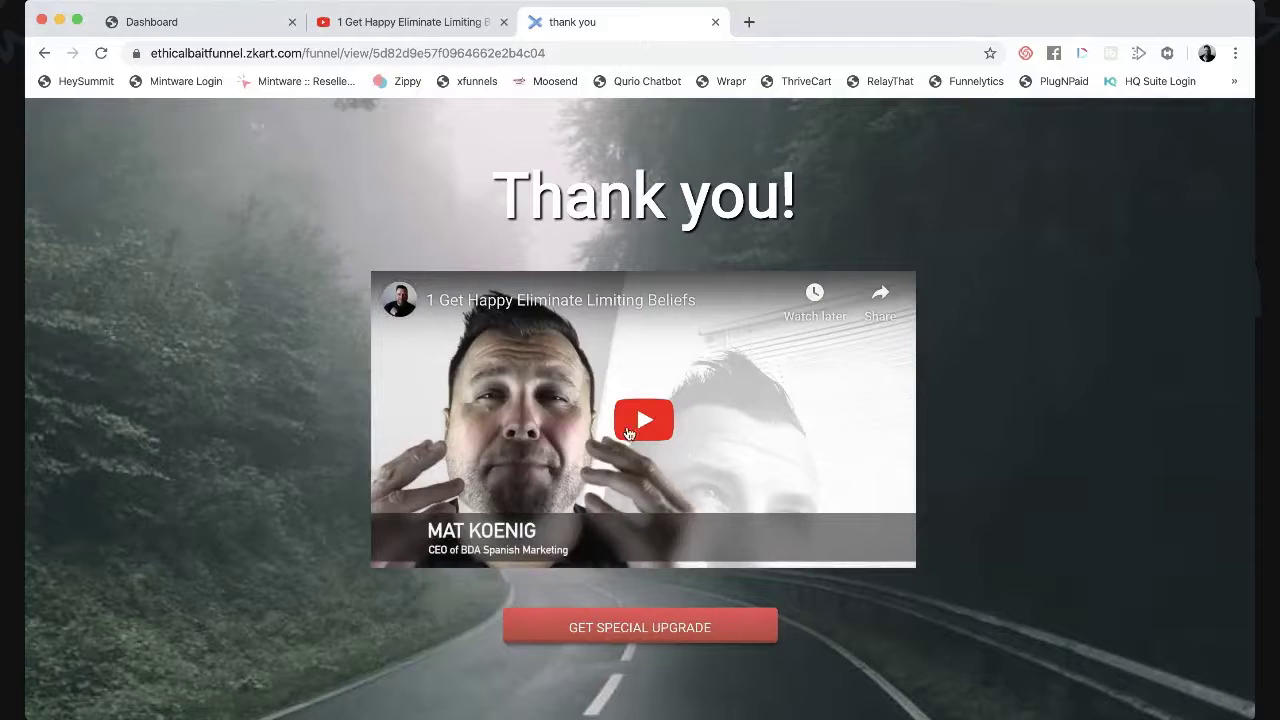
# Play the embedded video on the live thank you page briefly and pause it.
pyautogui.click(628, 432)
pyautogui.click(419, 560)
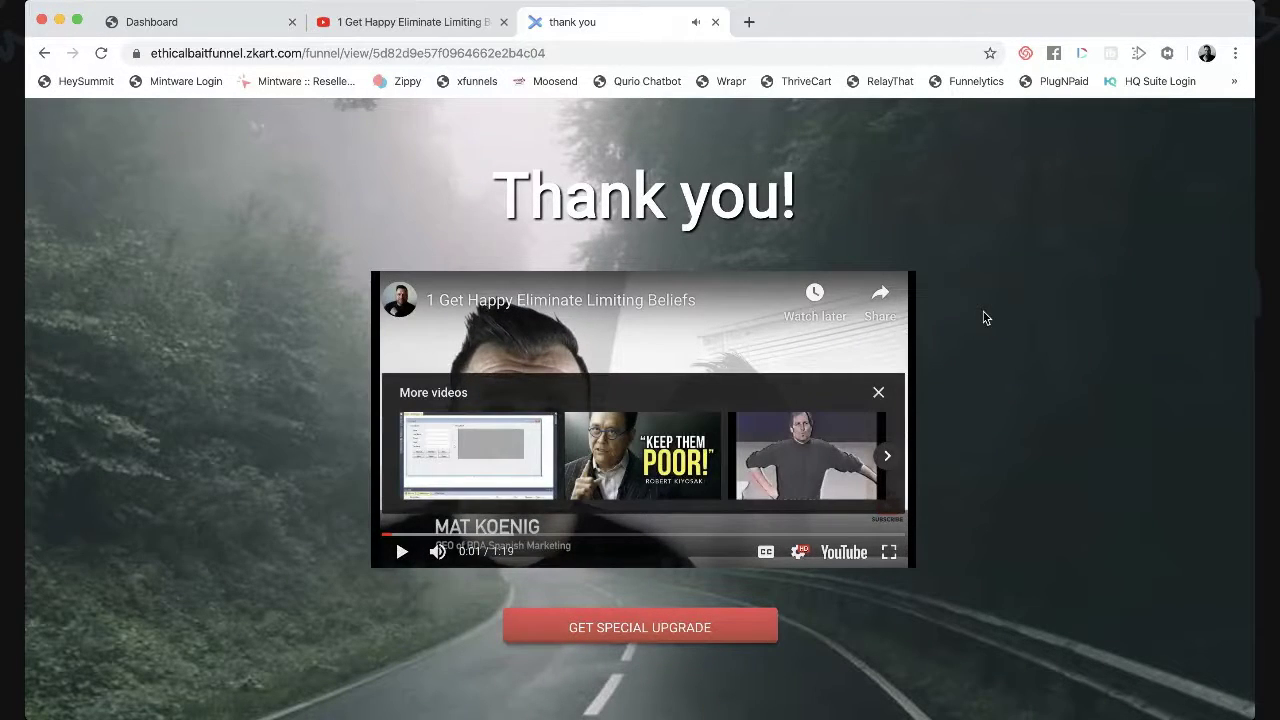